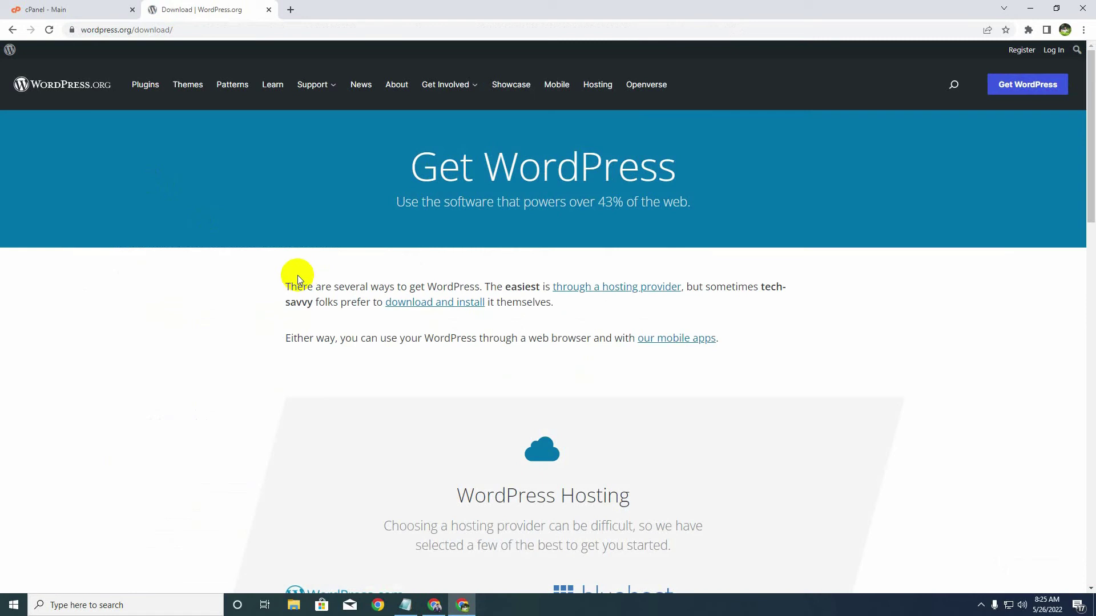
- Download the wordpress-6.0.zip package from WordPress.org and dismiss the thank-you popup
scroll(240, 291, "down", 12)
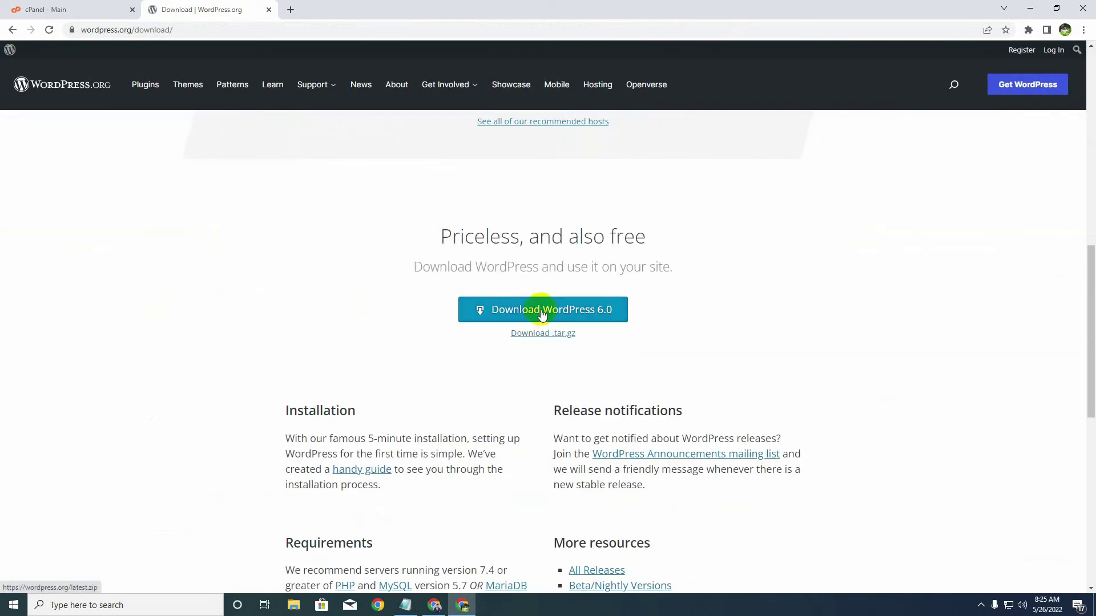
left_click(541, 312)
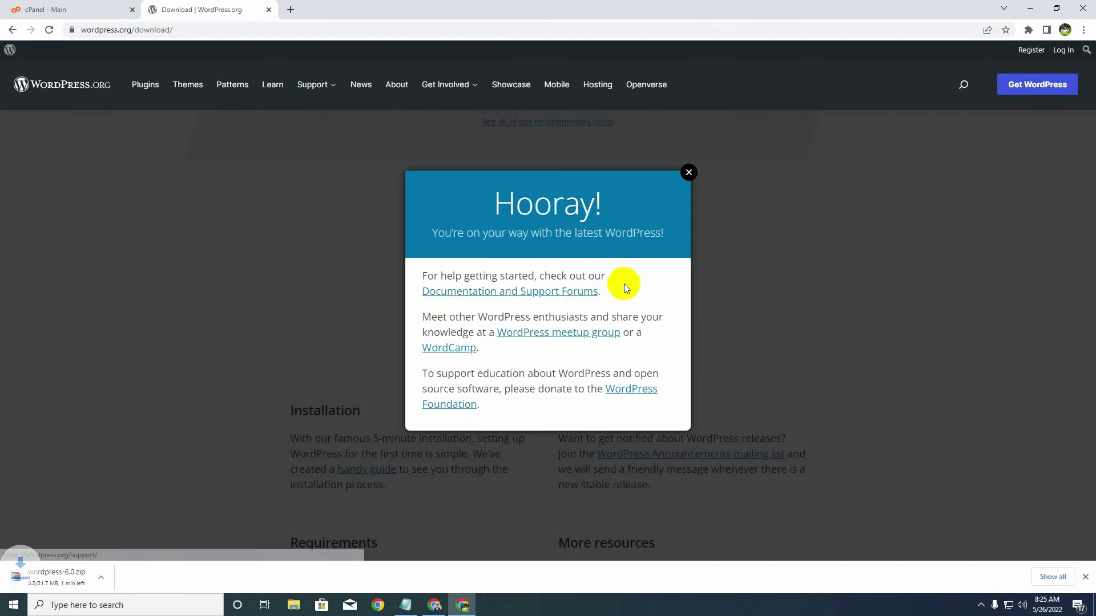
left_click(689, 173)
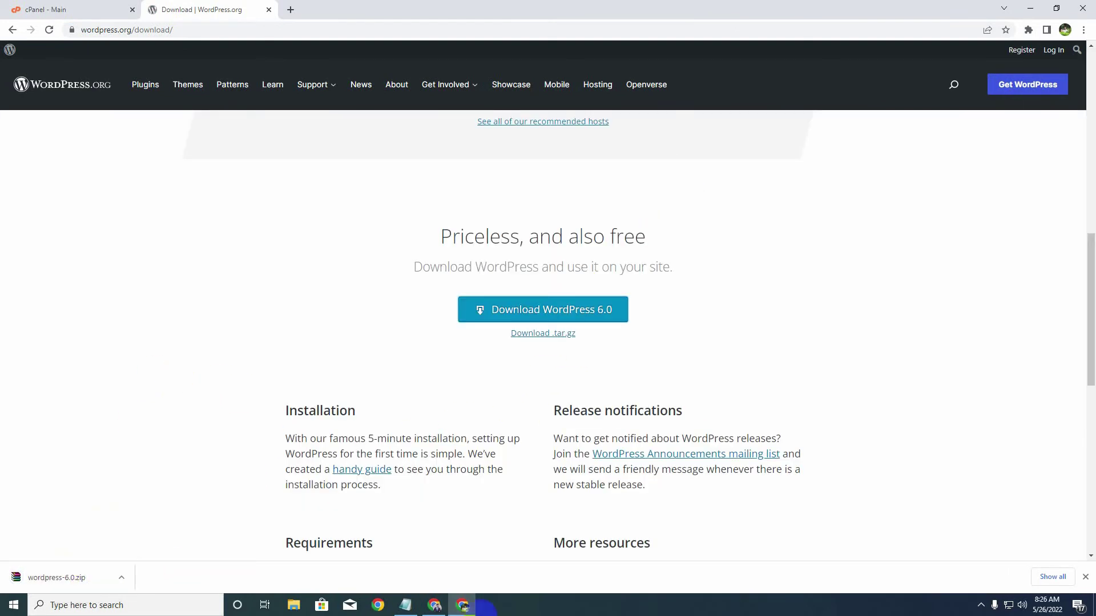
left_click(405, 605)
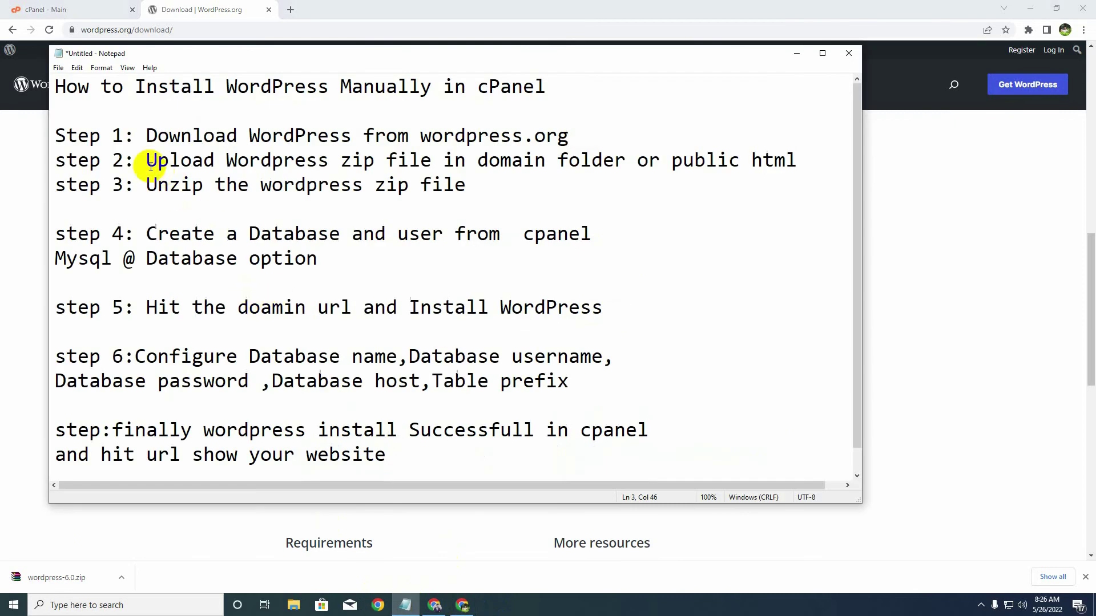
- Mark the step 2 upload line in the install notes, then return to the cPanel main page
left_click_drag(147, 161, 795, 160)
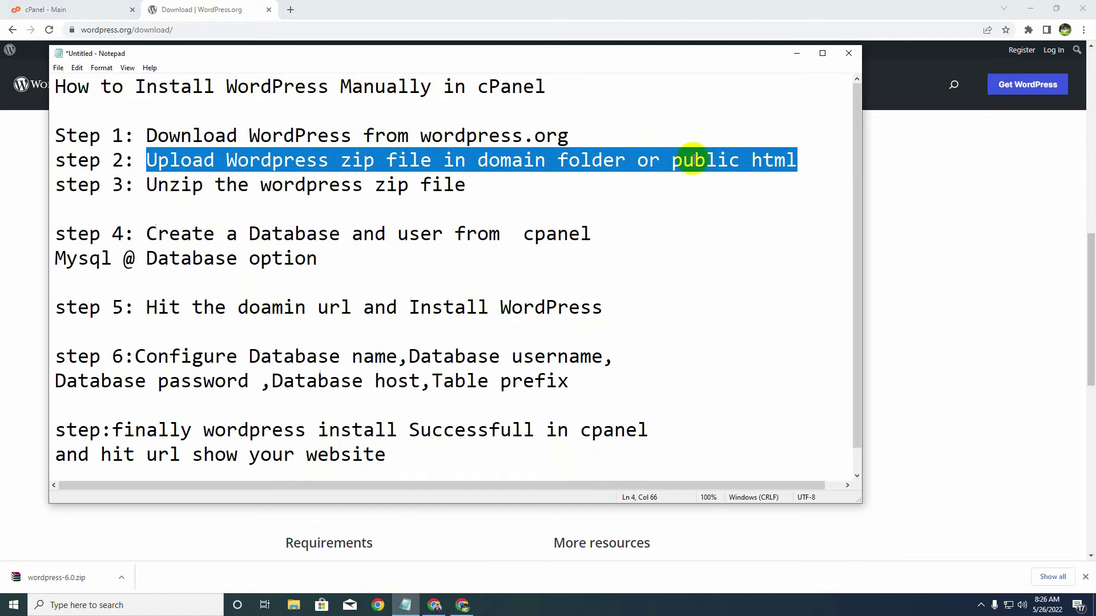
left_click(796, 53)
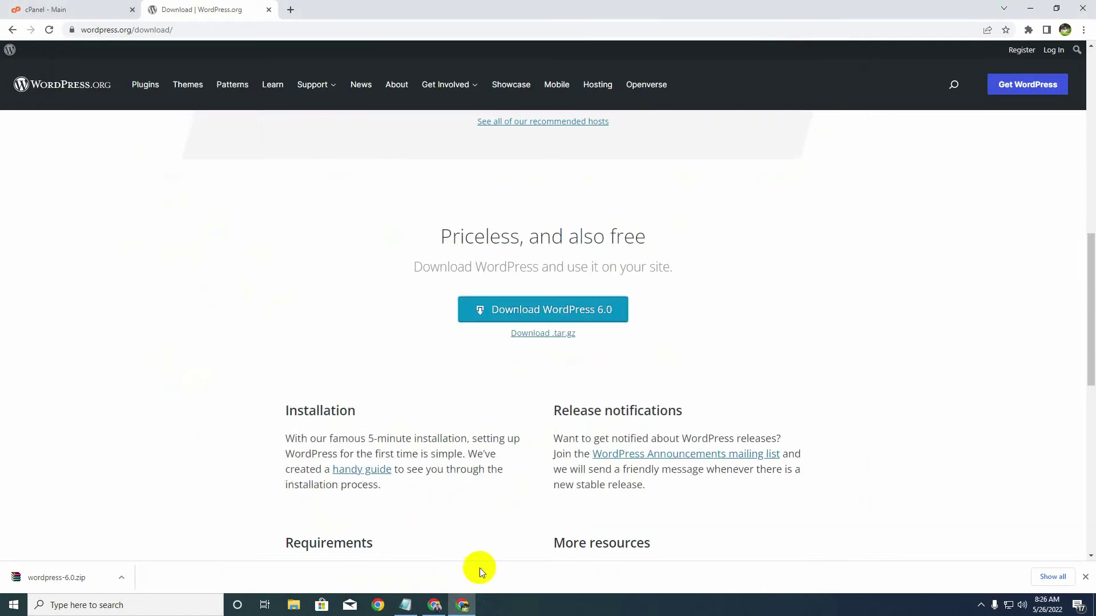
left_click(85, 9)
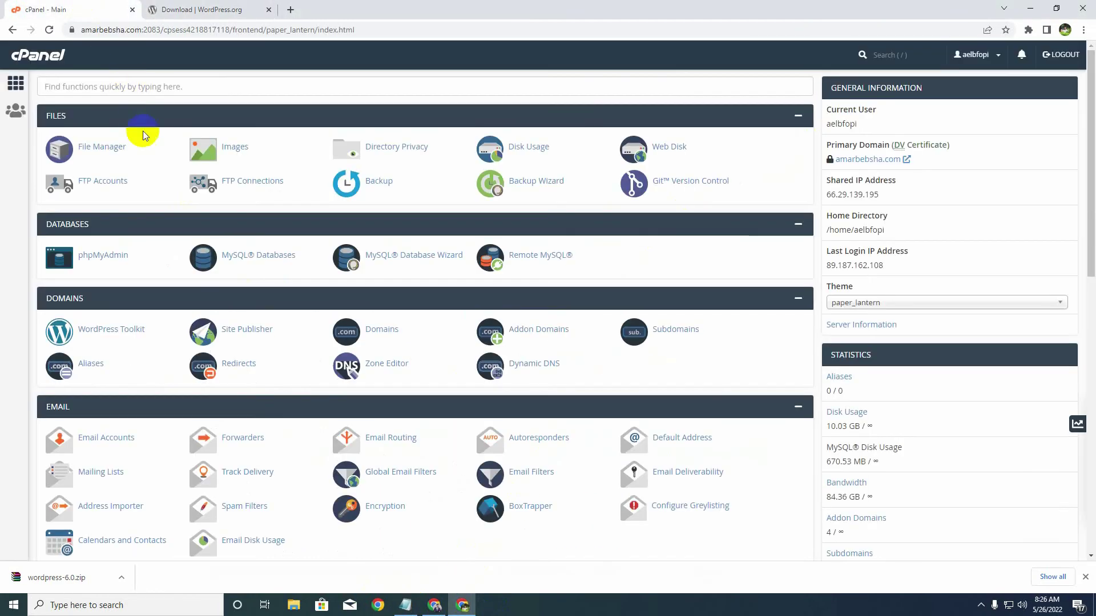
- In File Manager, go through public_html to the 100rokomachar.com folder and open its Upload page
left_click(109, 147)
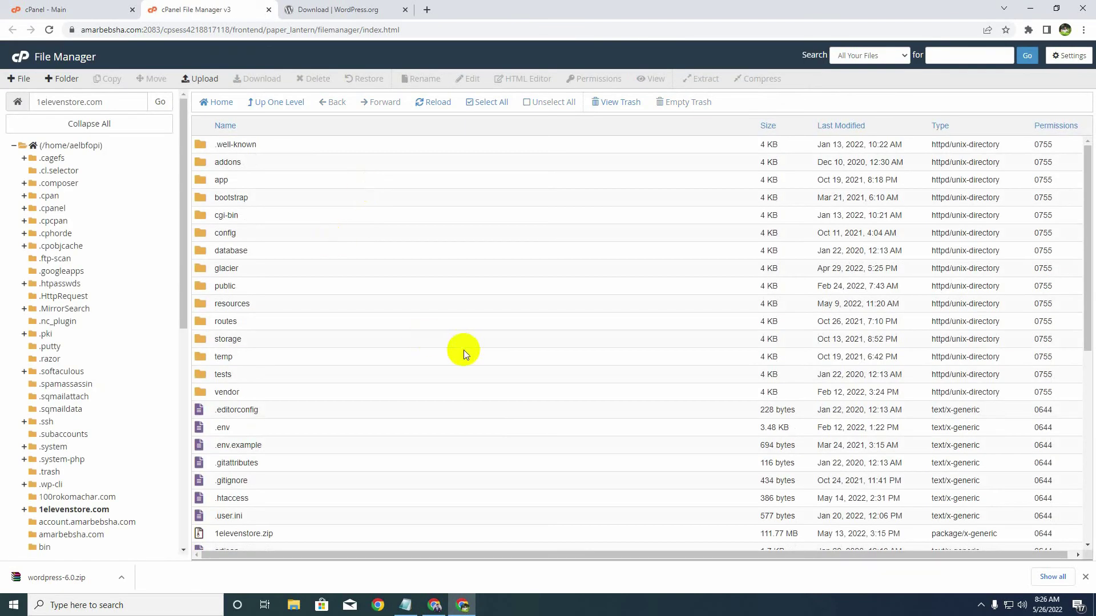
scroll(342, 376, "down", 3)
scroll(122, 409, "down", 5)
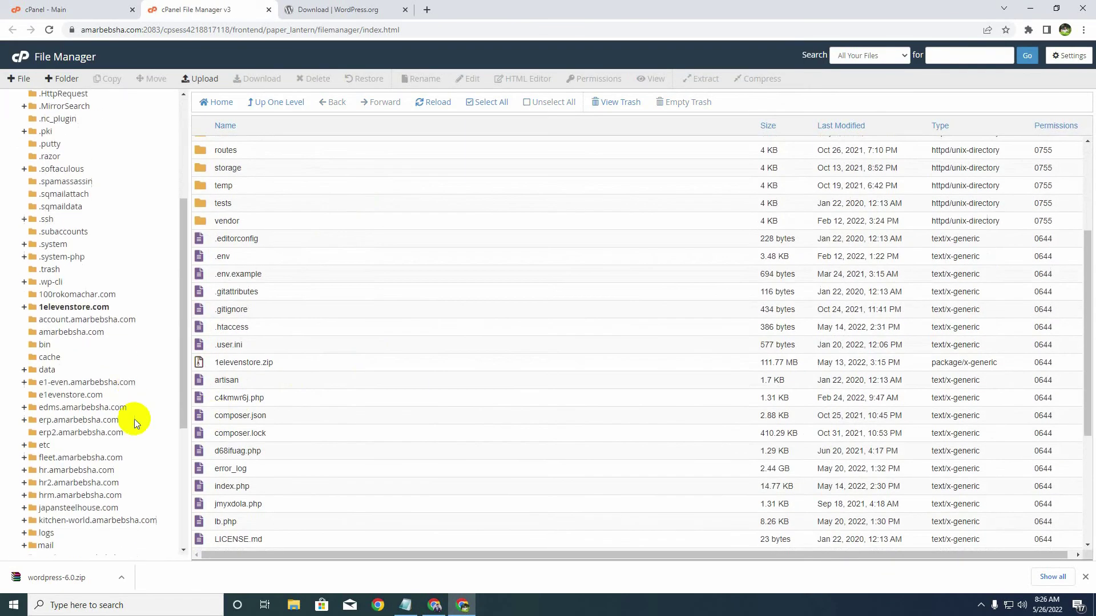
scroll(143, 445, "down", 2)
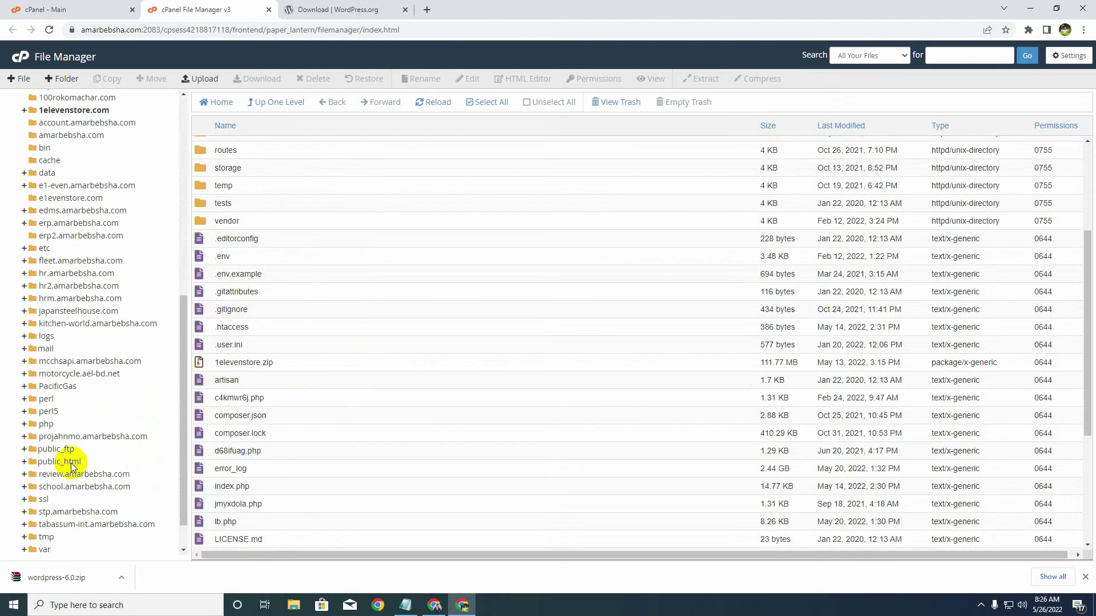
left_click(71, 462)
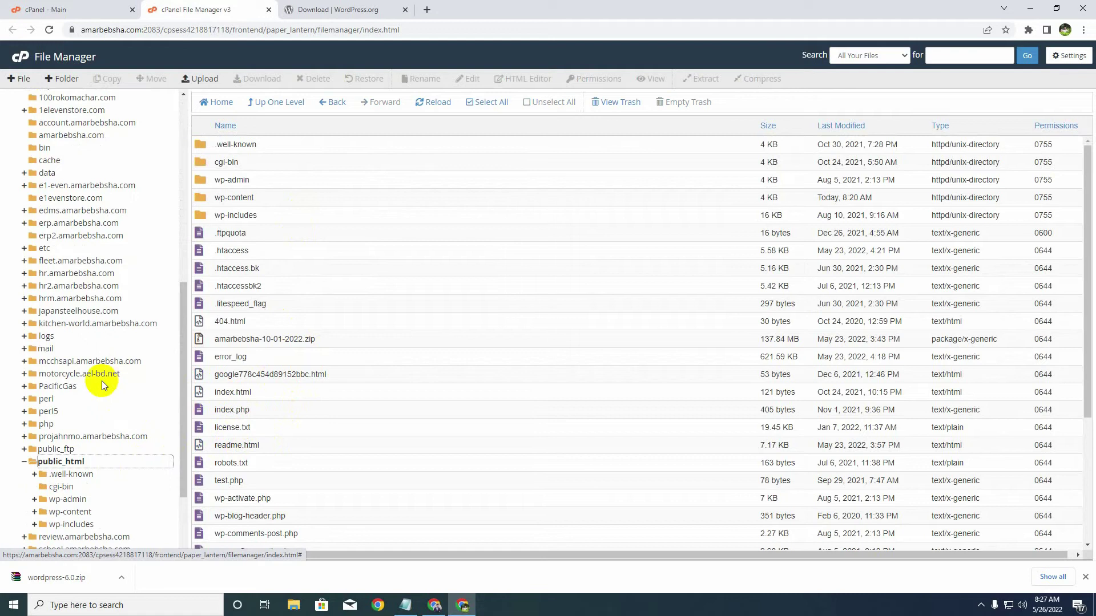
scroll(116, 359, "up", 2)
scroll(116, 358, "up", 2)
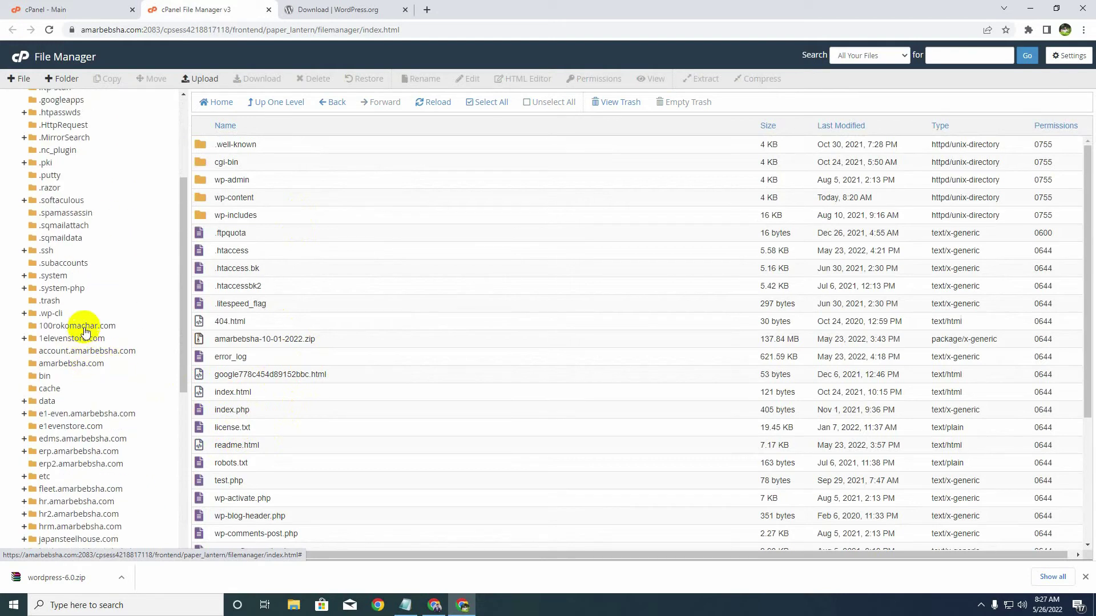
left_click(84, 329)
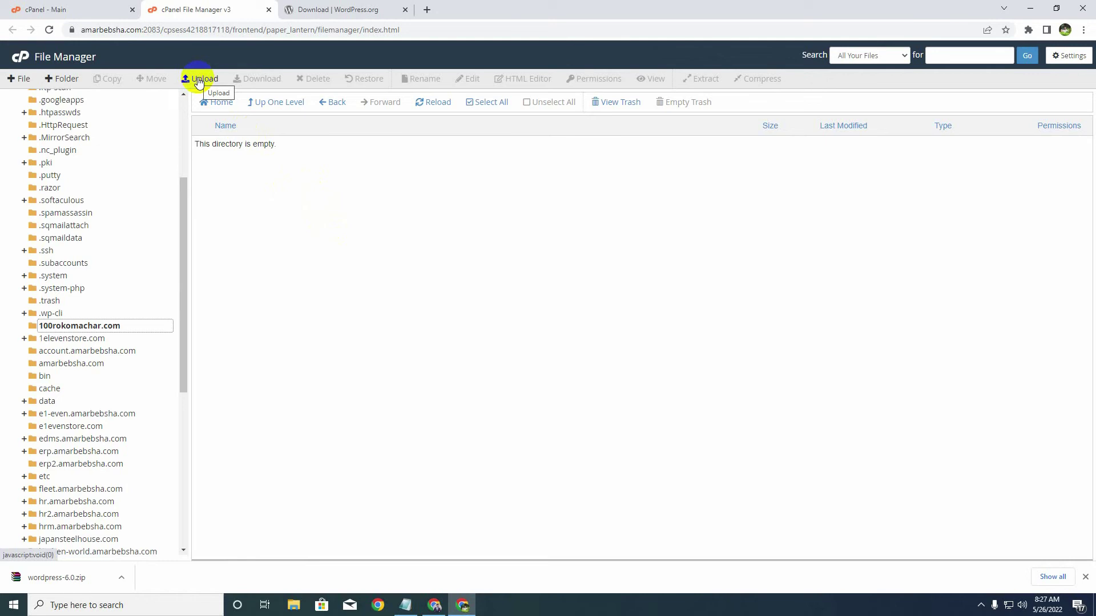
left_click(199, 80)
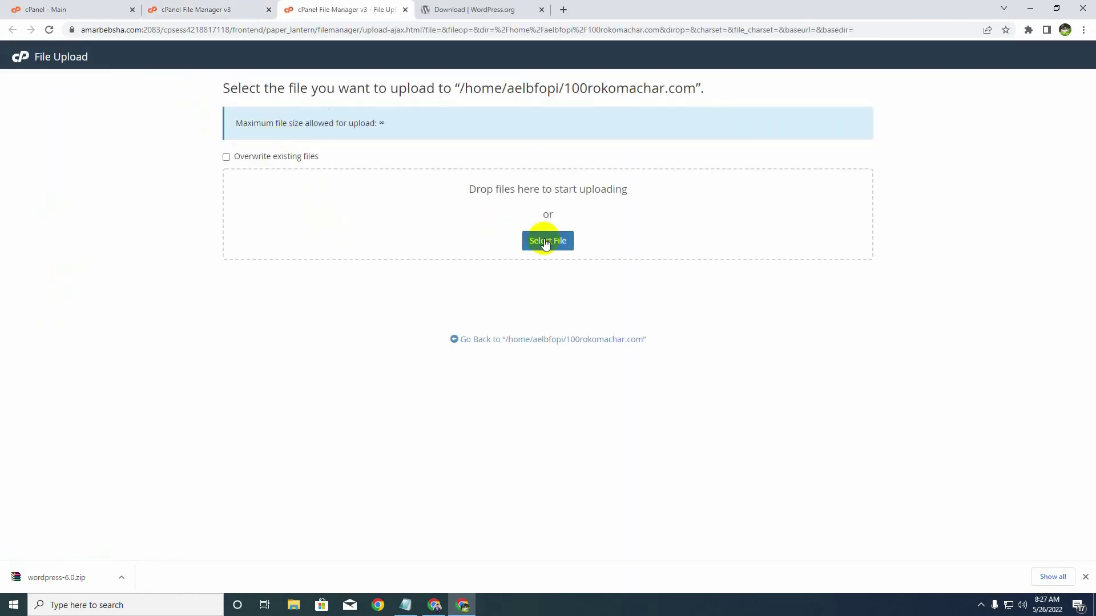
- Upload wordpress-6.0.zip (21.71 MB) from Downloads into the 100rokomachar.com folder
left_click(546, 241)
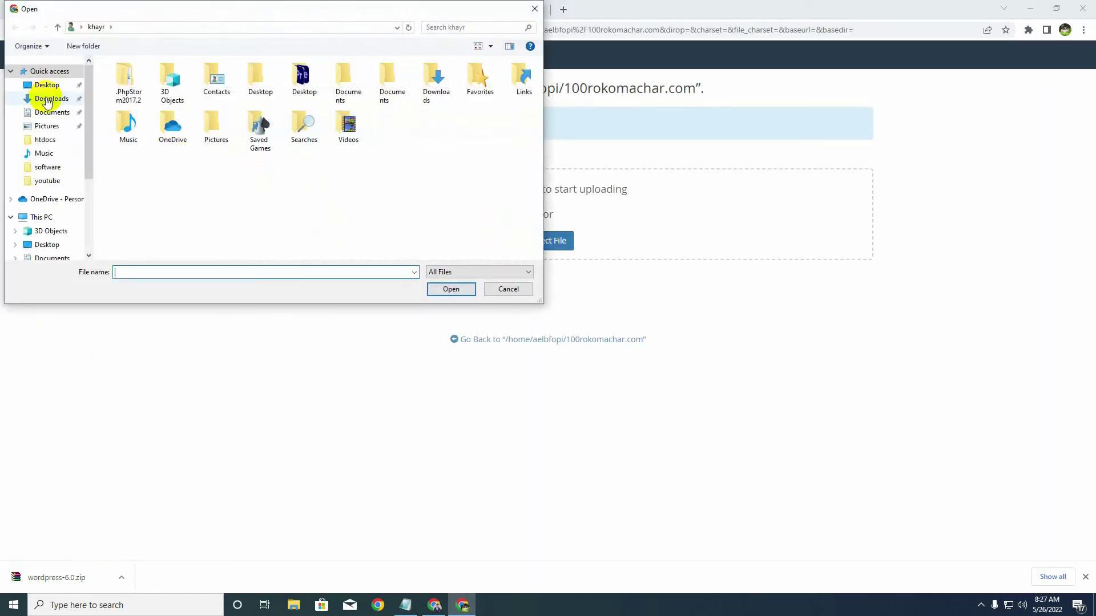
left_click(48, 101)
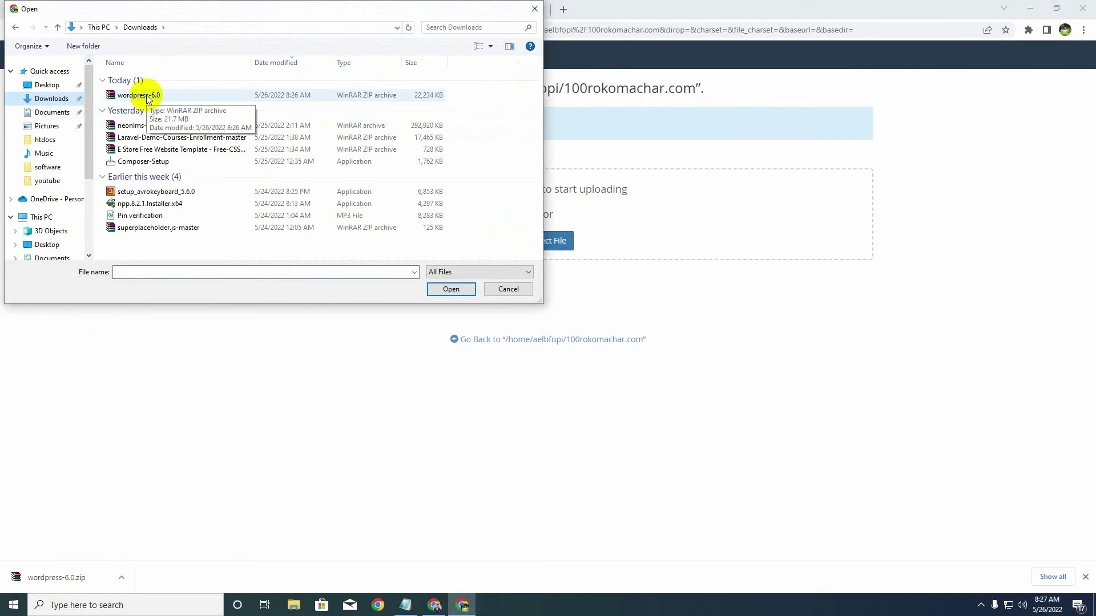
left_click(147, 96)
left_click(451, 289)
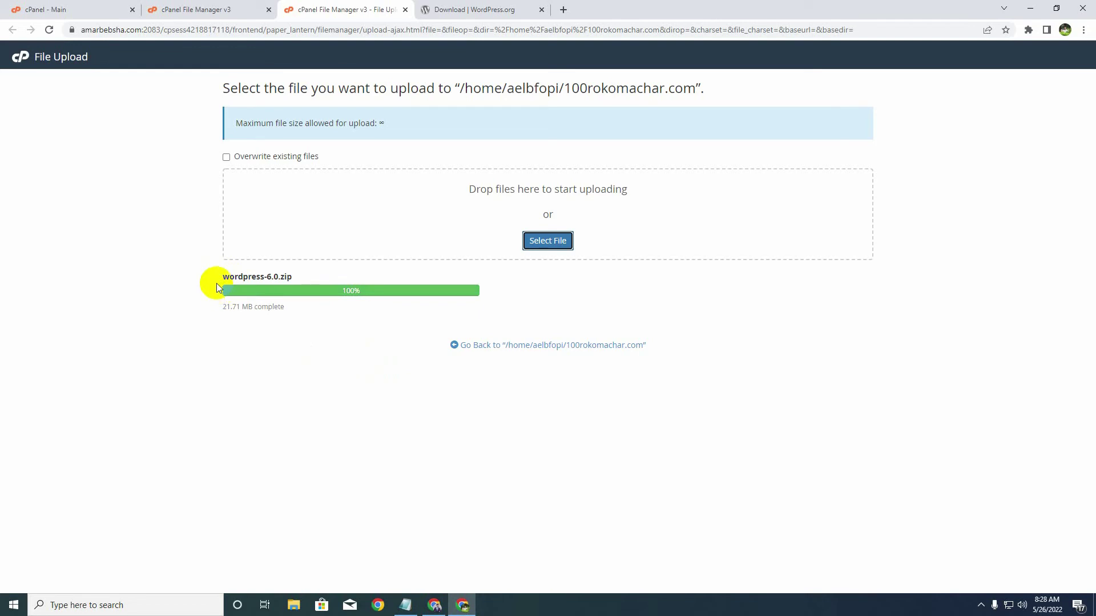
key("alt+Tab")
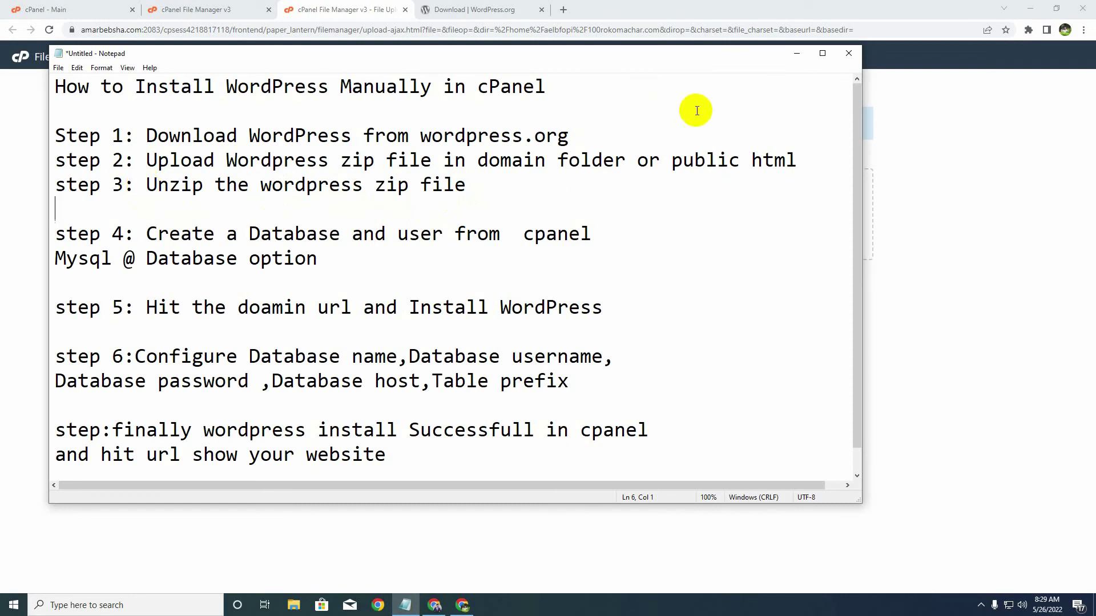
- Extract wordpress-6.0.zip into /100rokomachar.com, creating a wordpress folder beside the zip
left_click(798, 54)
left_click(520, 344)
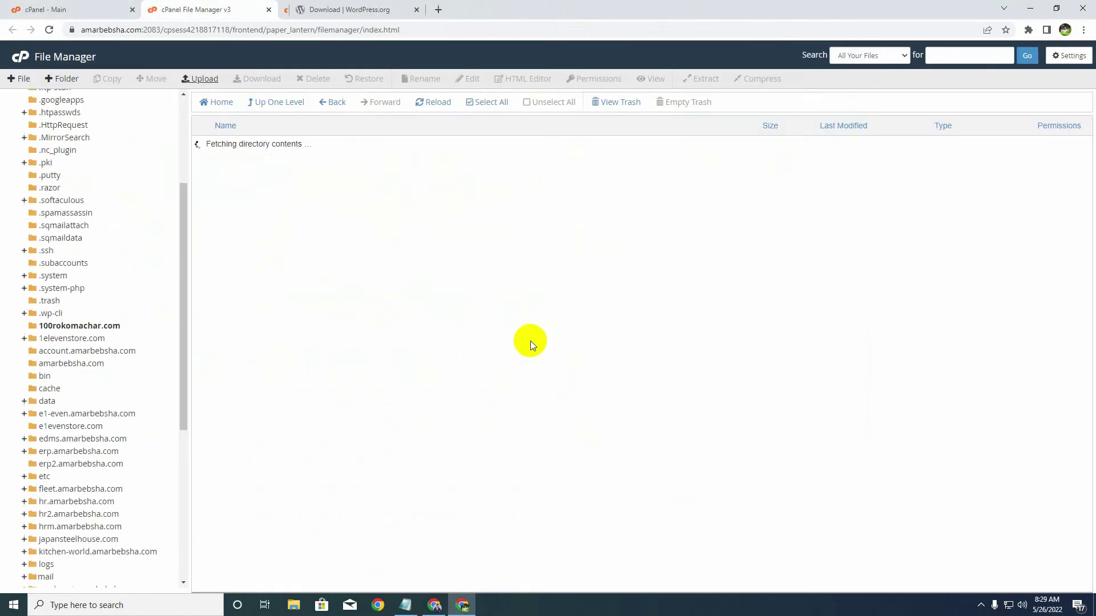
left_click(201, 146)
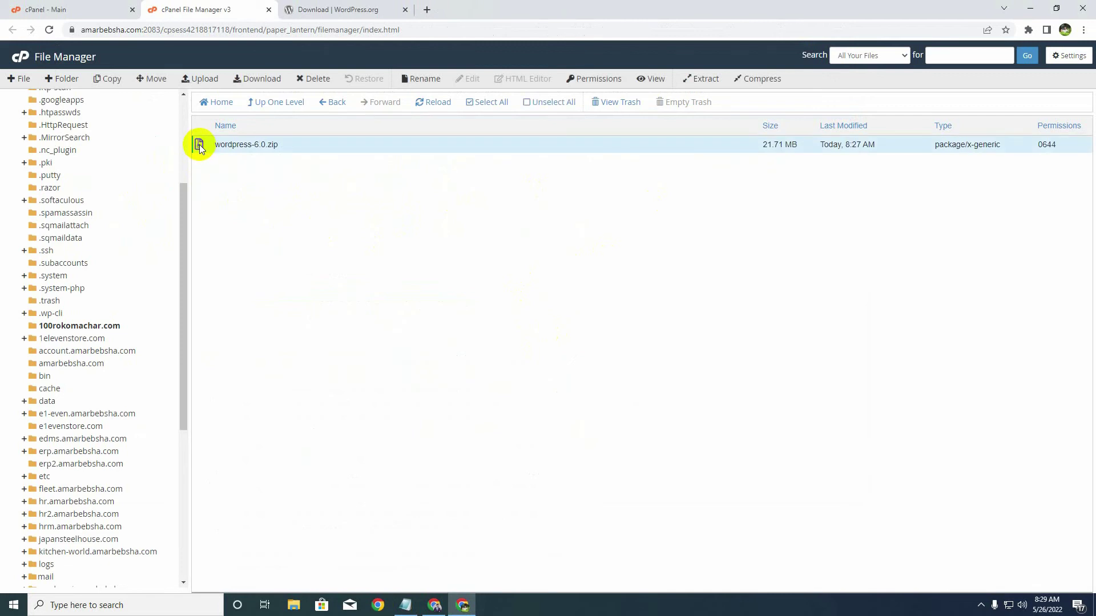
right_click(200, 145)
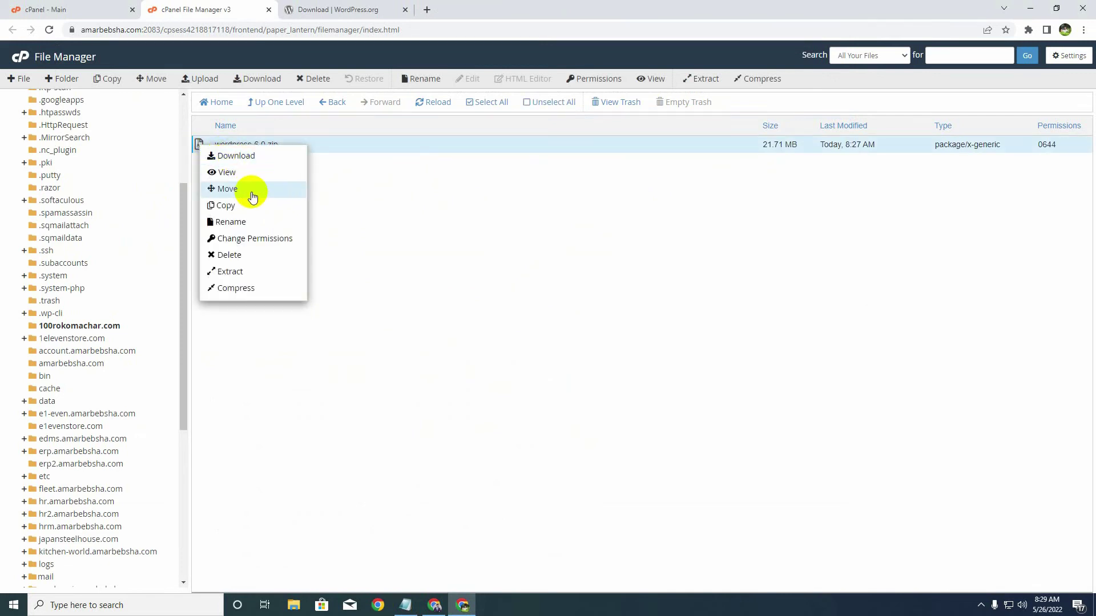
left_click(230, 272)
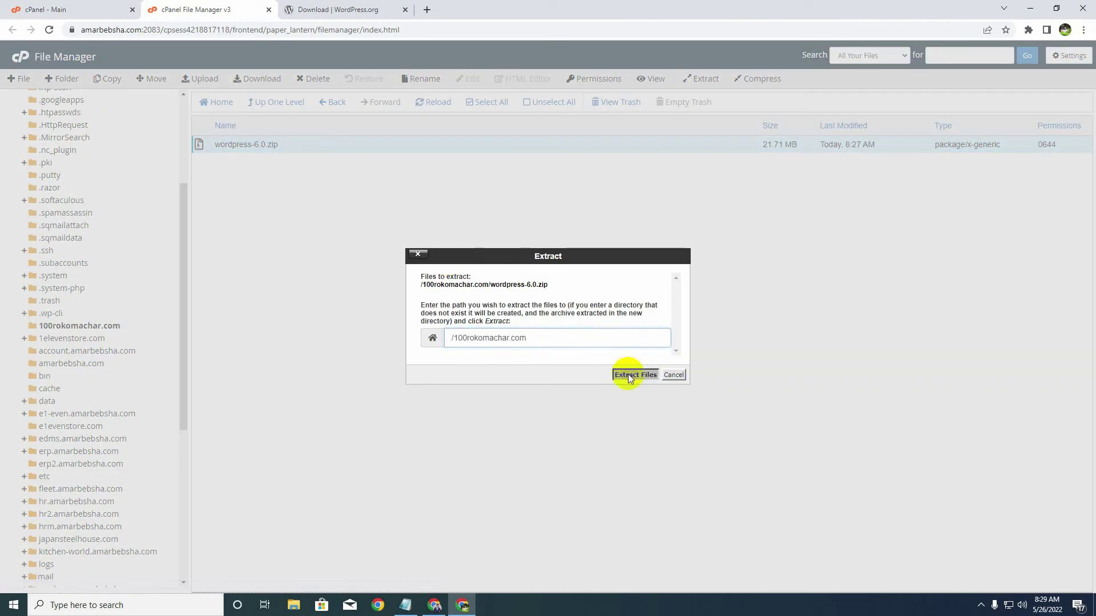
left_click(628, 374)
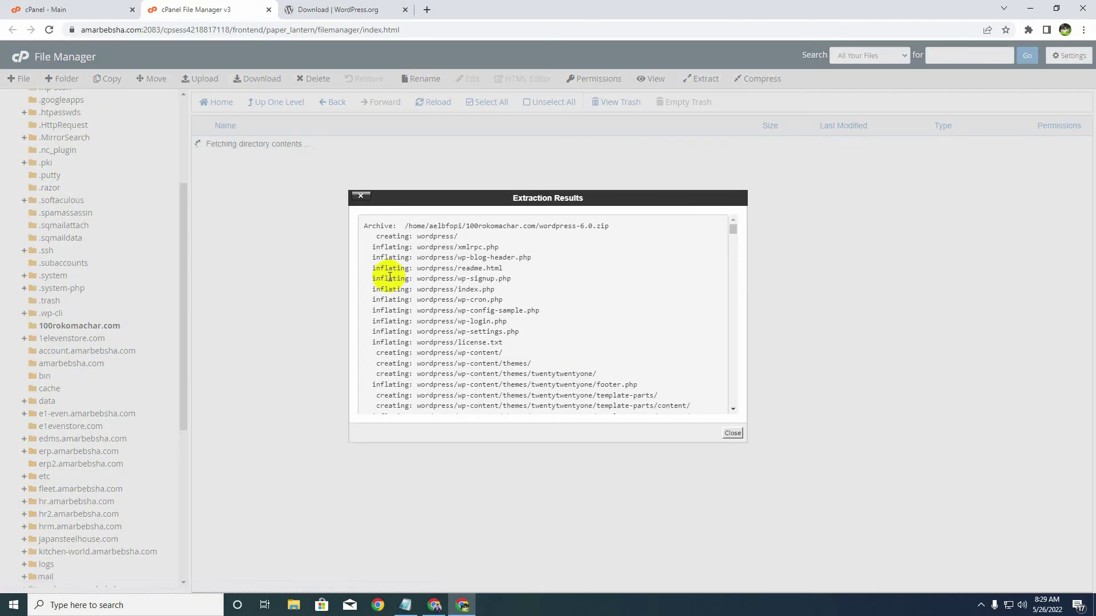
left_click(731, 434)
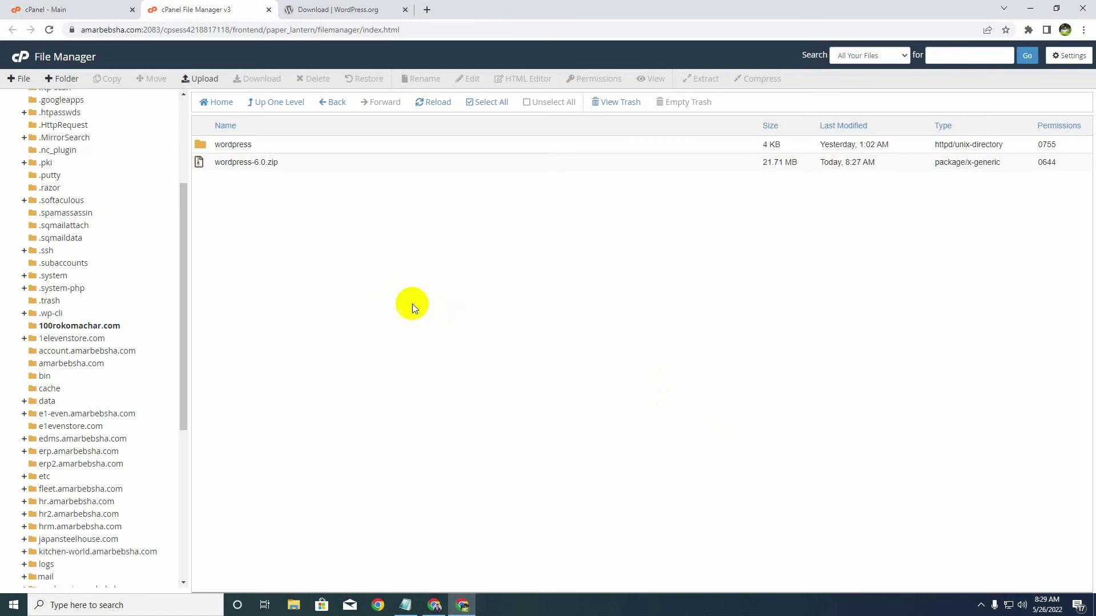
- Move all files from the wordpress folder up into 100rokomachar.com
double_click(201, 146)
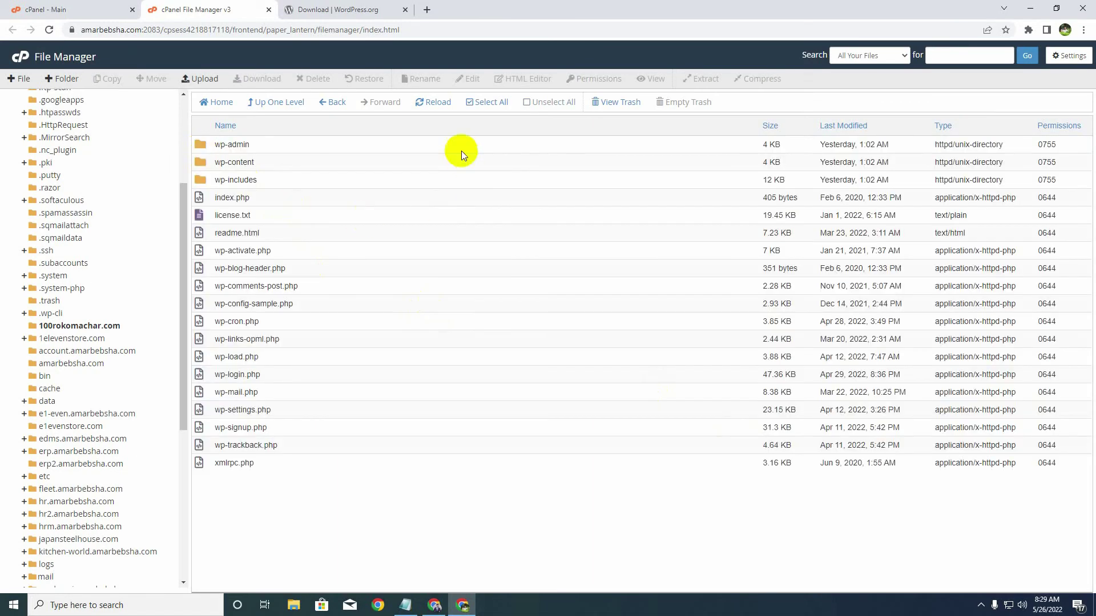
left_click(487, 102)
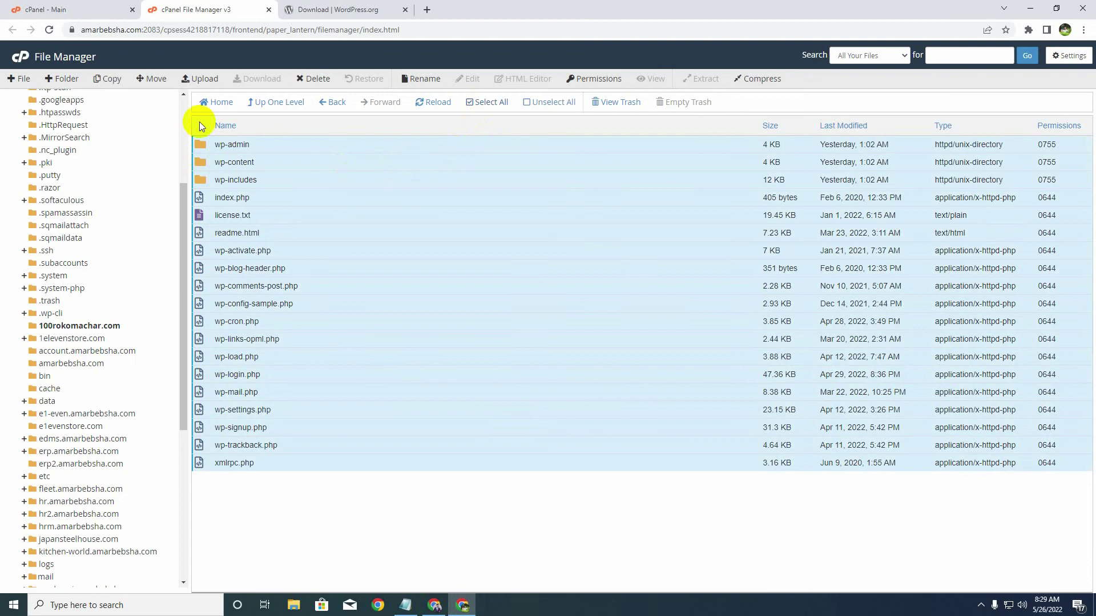
left_click(154, 79)
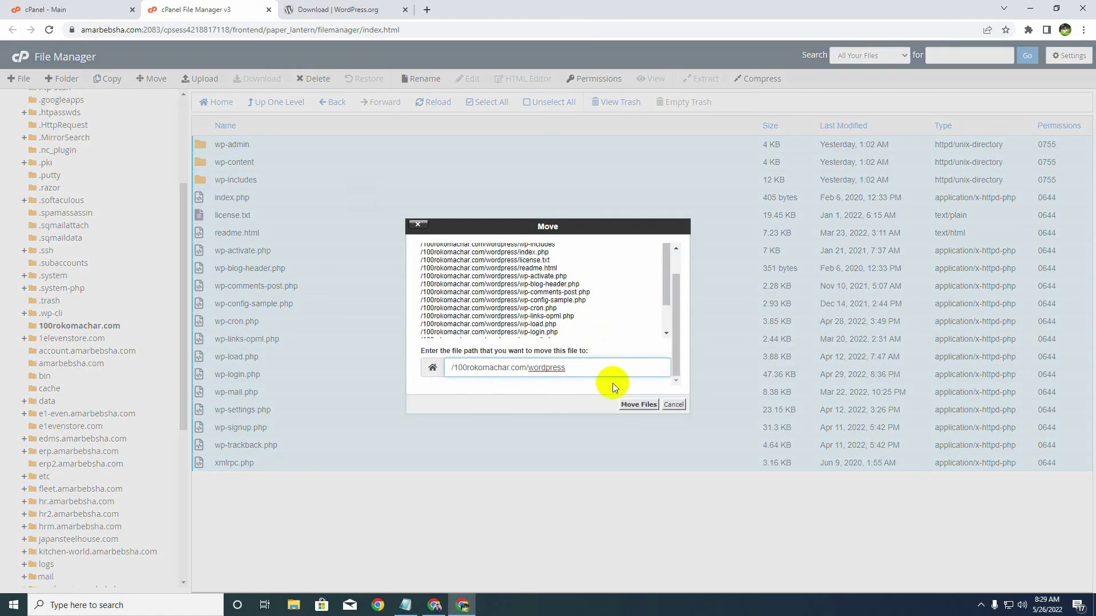
key("BackSpace")
key("BackSpace")
key("BackSpace")
key("BackSpace")
key("BackSpace")
key("BackSpace")
key("BackSpace")
key("BackSpace")
key("BackSpace")
left_click(639, 405)
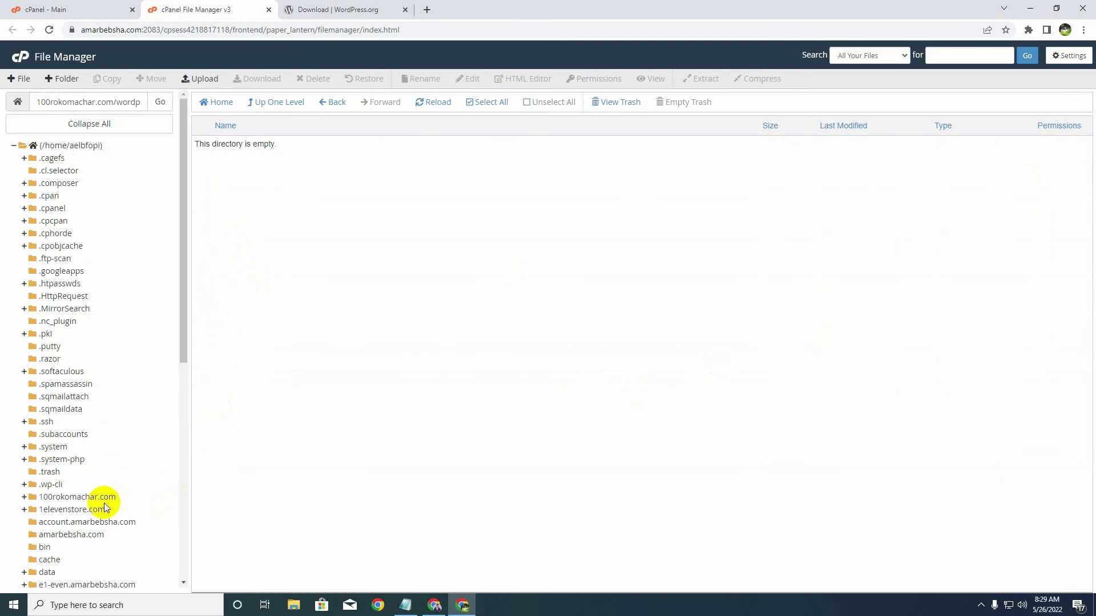
- Permanently delete the empty wordpress folder and wordpress-6.0.zip, skipping the trash
left_click(106, 496)
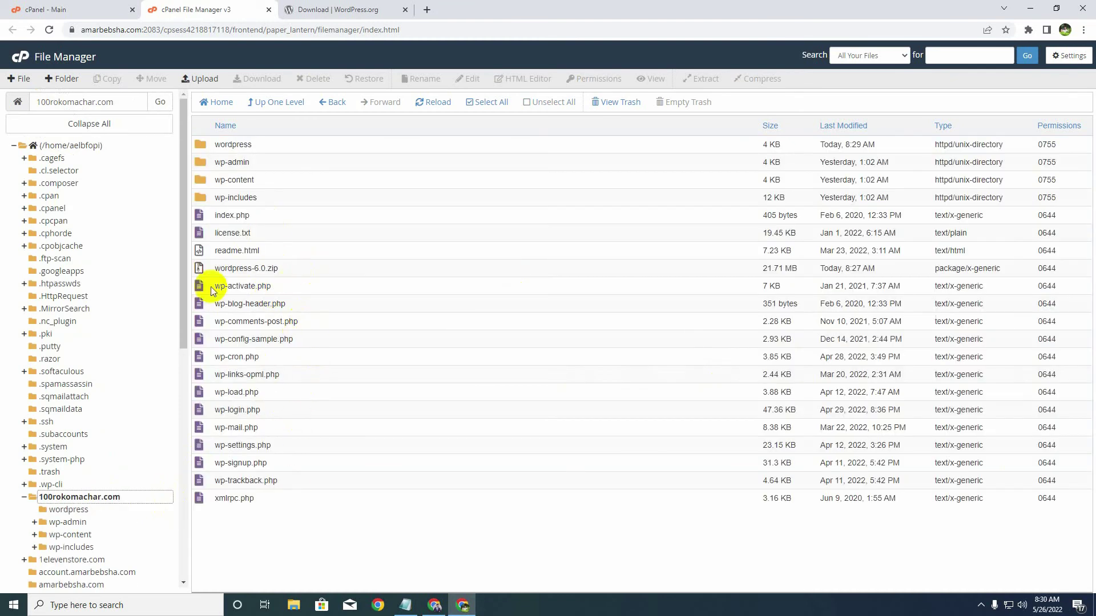
left_click(204, 269)
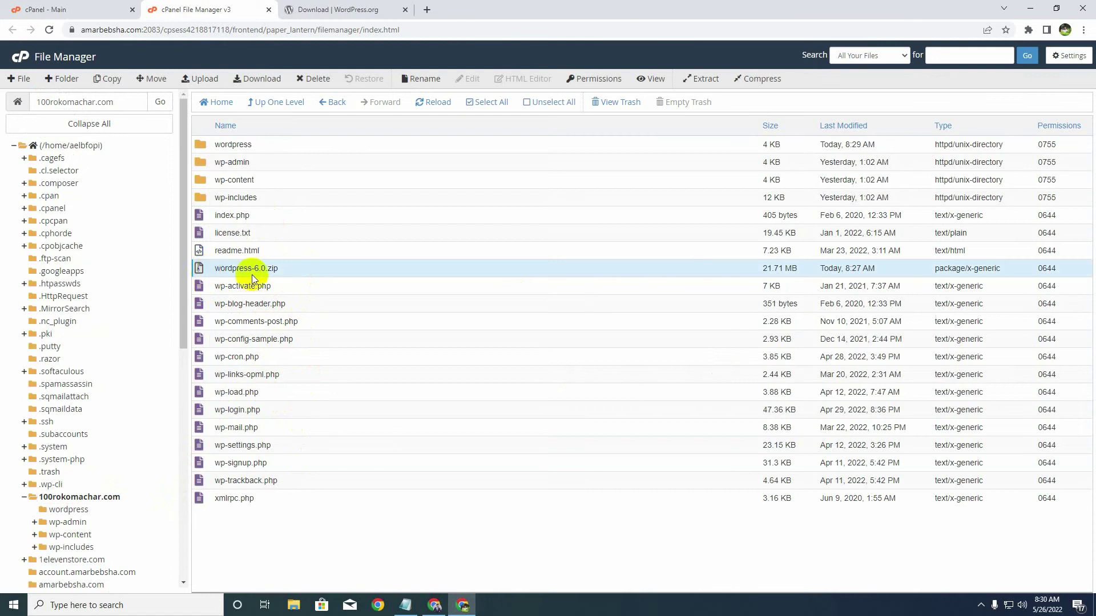
left_click(200, 146, "ctrl")
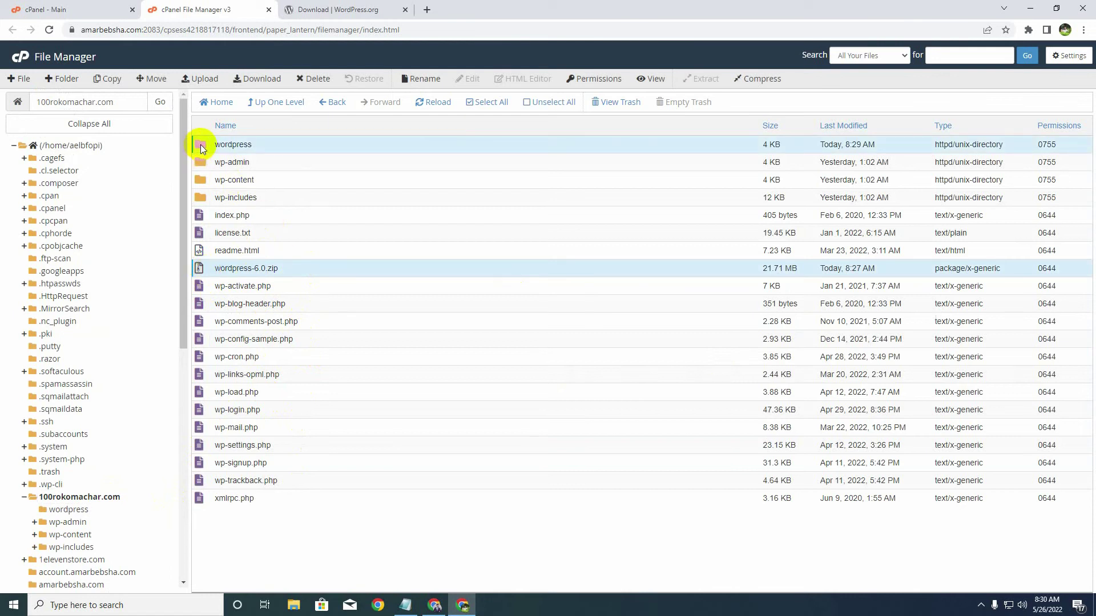
left_click(204, 146)
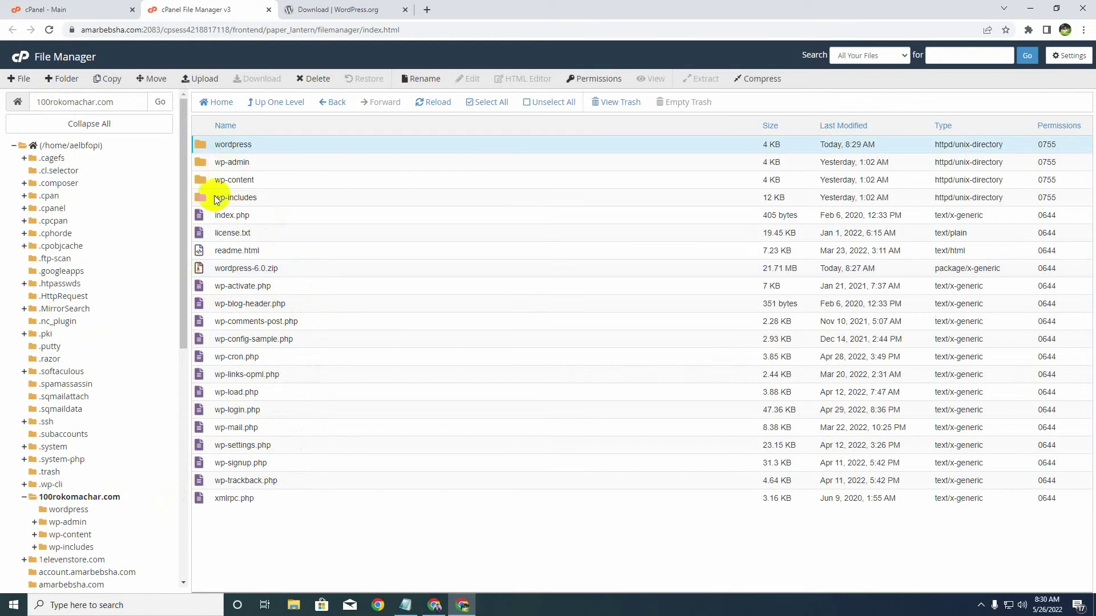
left_click(200, 269, "ctrl")
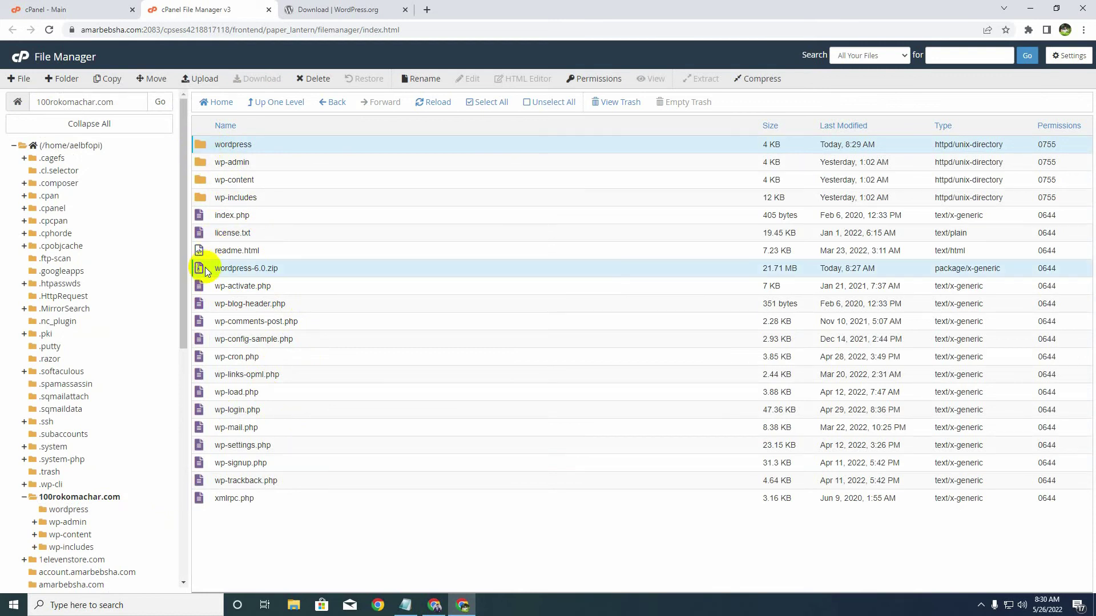
left_click(314, 79)
left_click(457, 326)
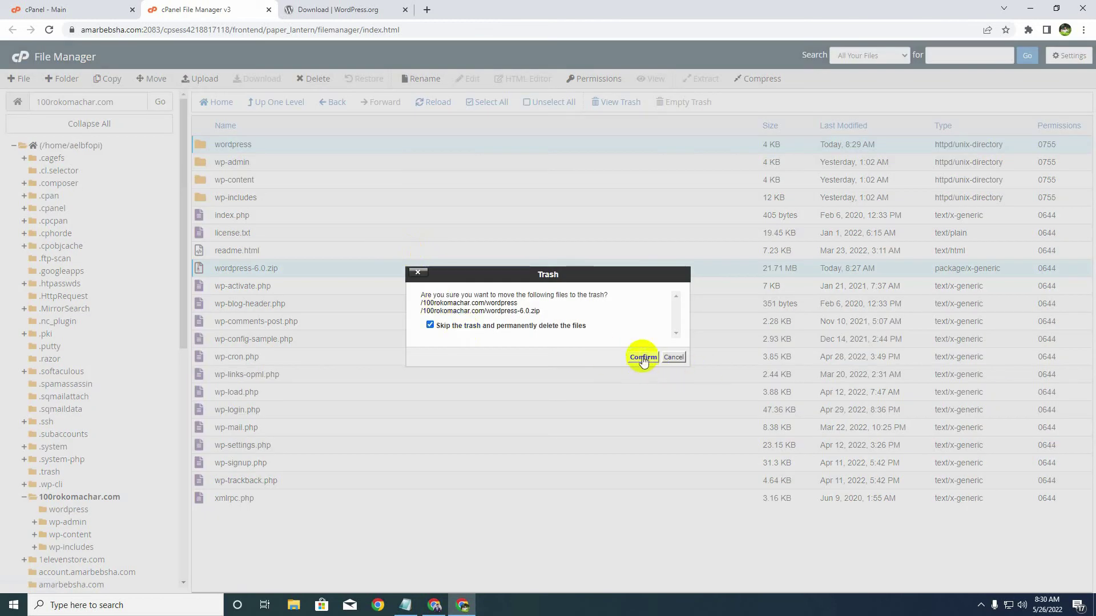
left_click(644, 358)
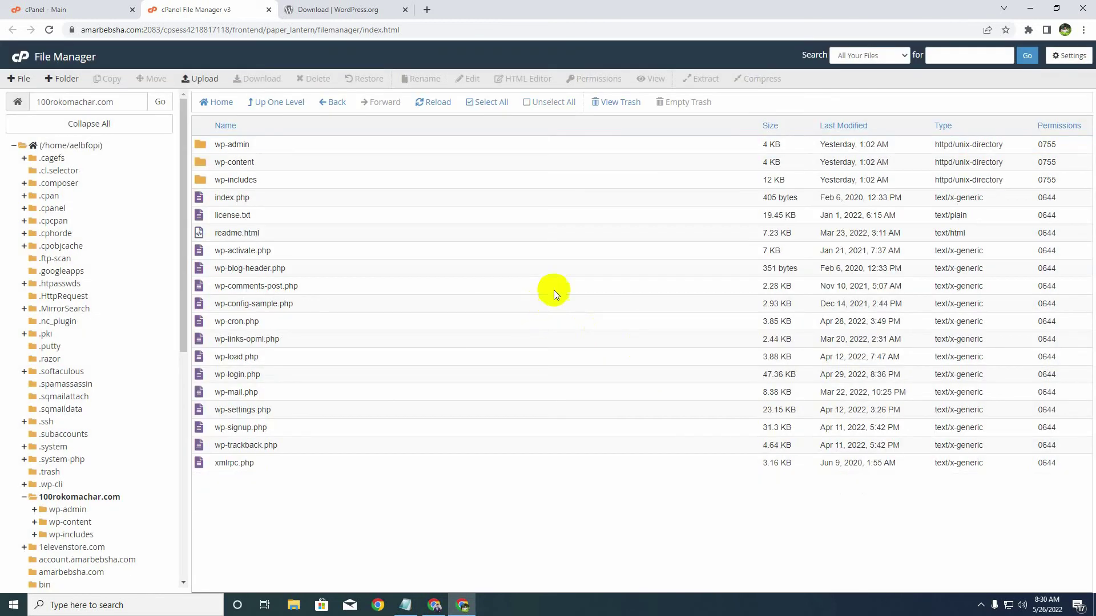
- Review the step 4 notes on creating a database and user in MySQL Databases
left_click(406, 605)
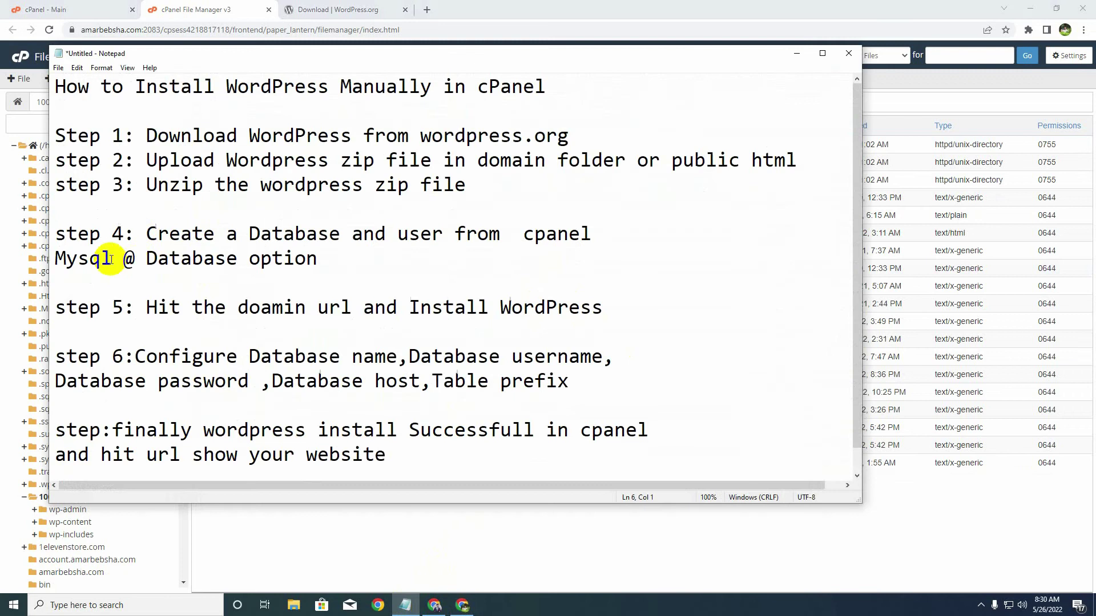
left_click_drag(147, 234, 592, 235)
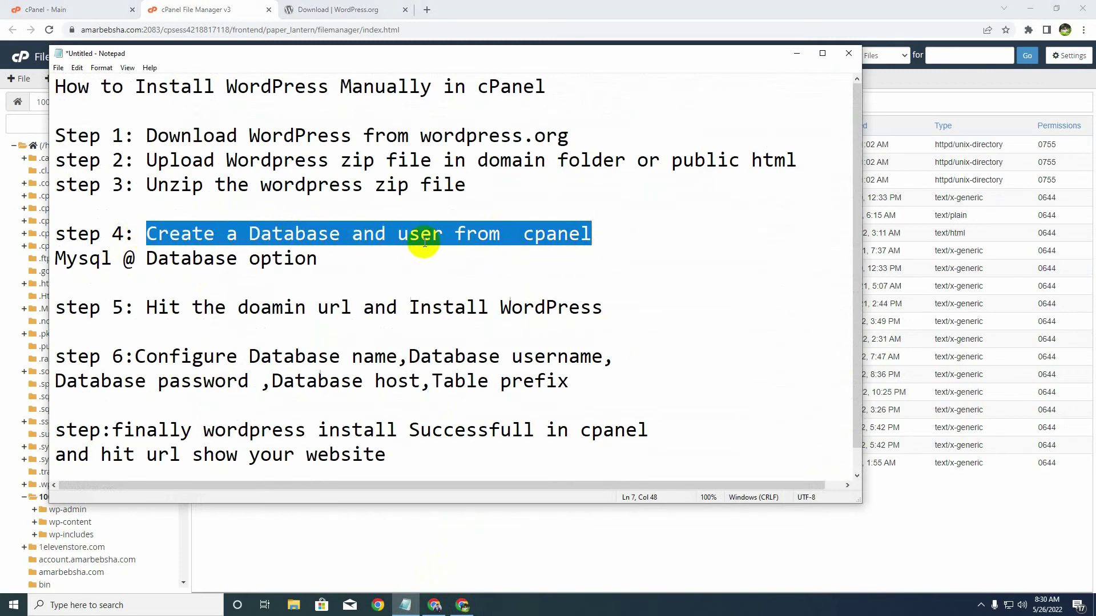
left_click_drag(318, 260, 51, 266)
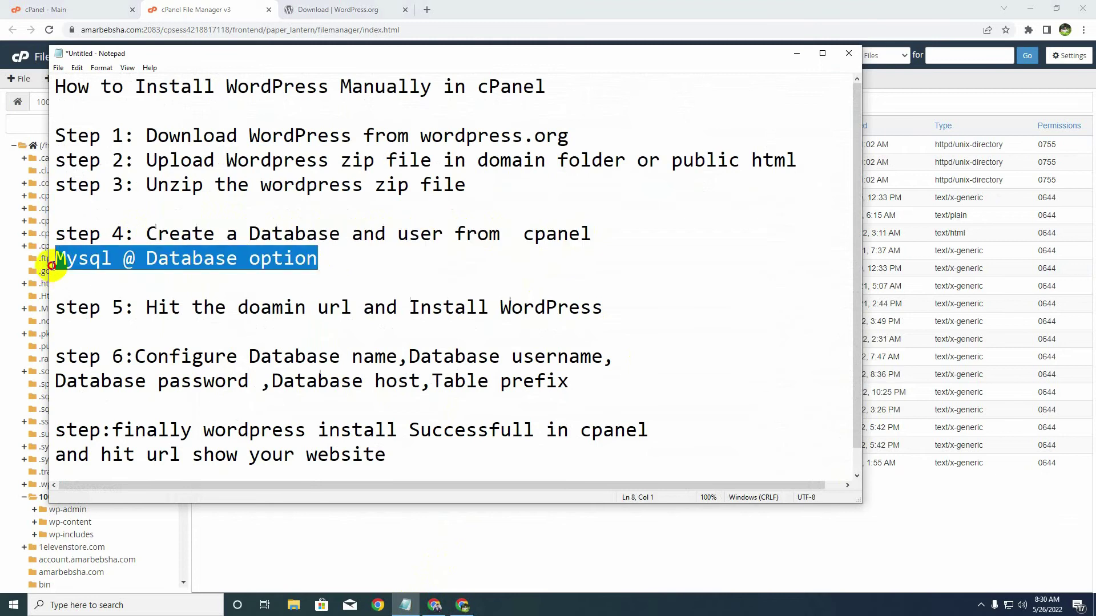
left_click(795, 57)
- Create the MySQL database sobujtest (aelbfopi_sobujtest) from the MySQL Databases page
left_click(74, 9)
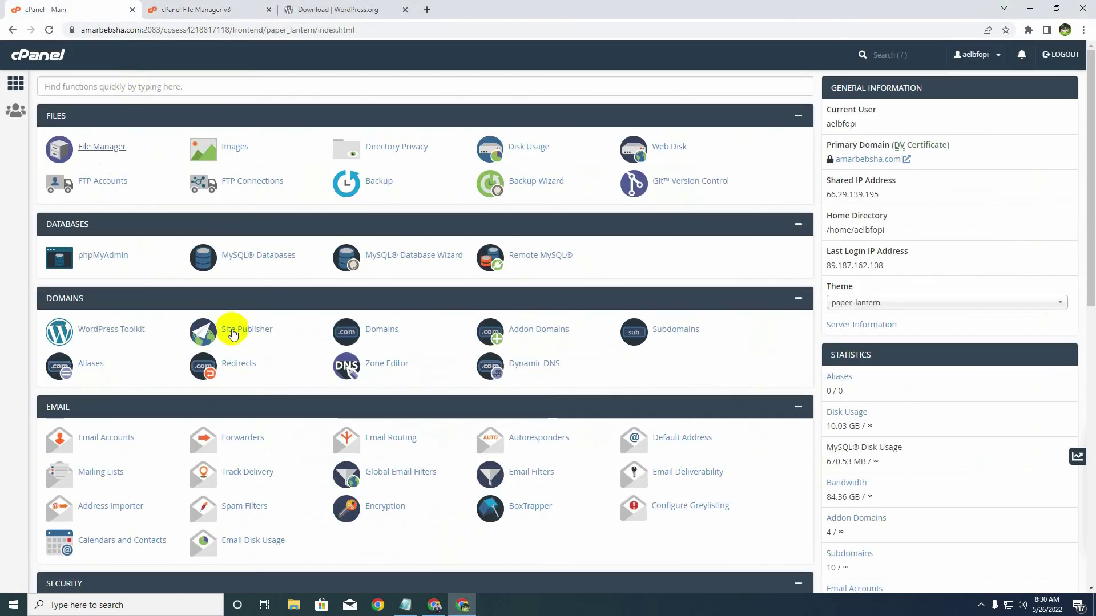
scroll(232, 334, "down", 1)
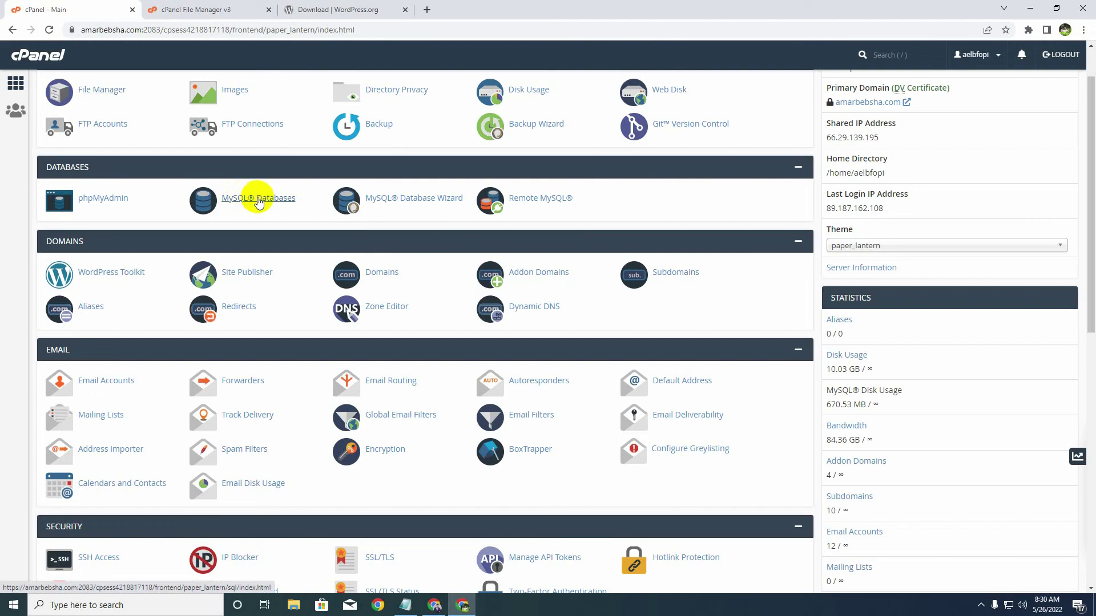
left_click(256, 200)
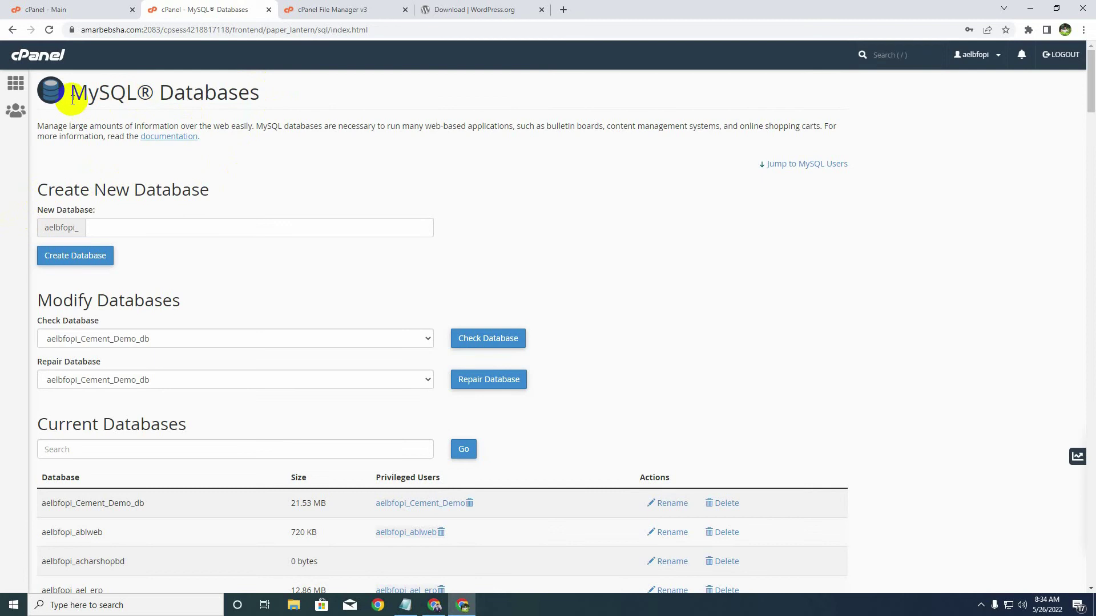
left_click_drag(73, 99, 260, 95)
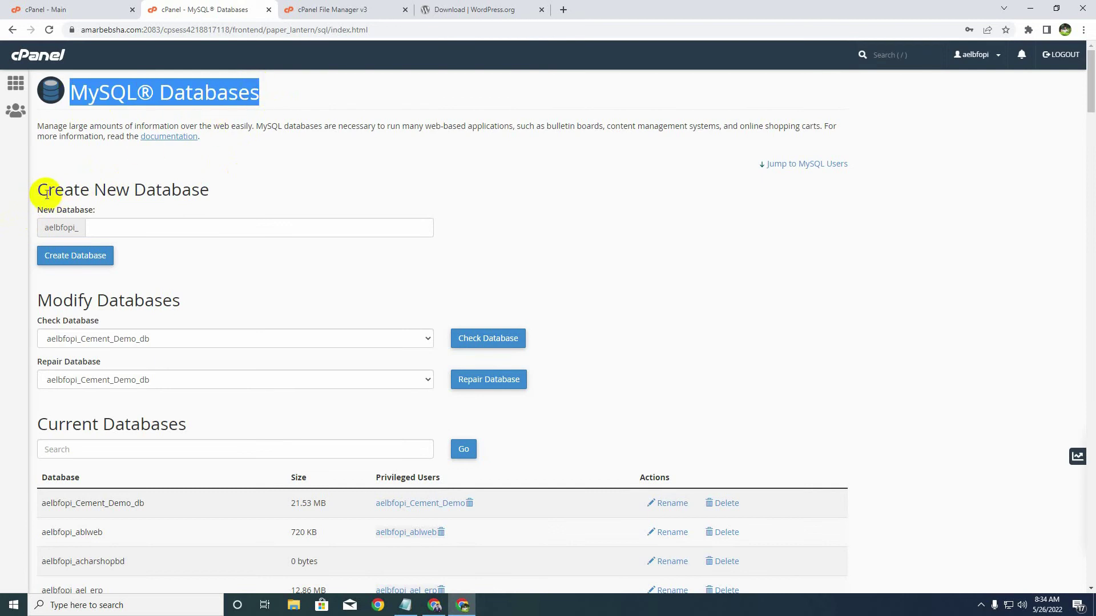
left_click_drag(39, 190, 211, 193)
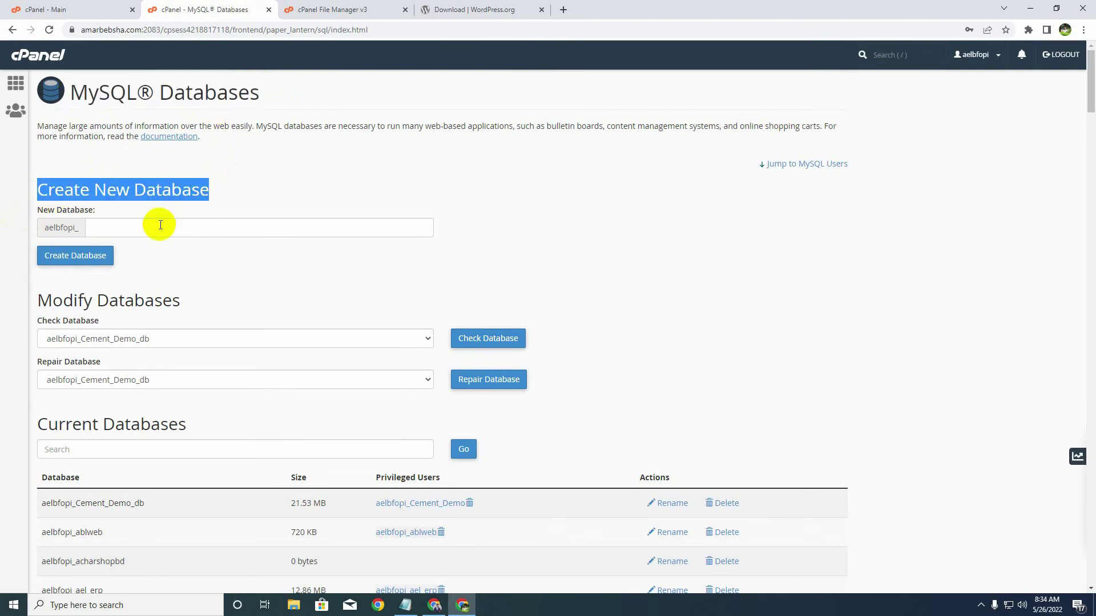
left_click(160, 225)
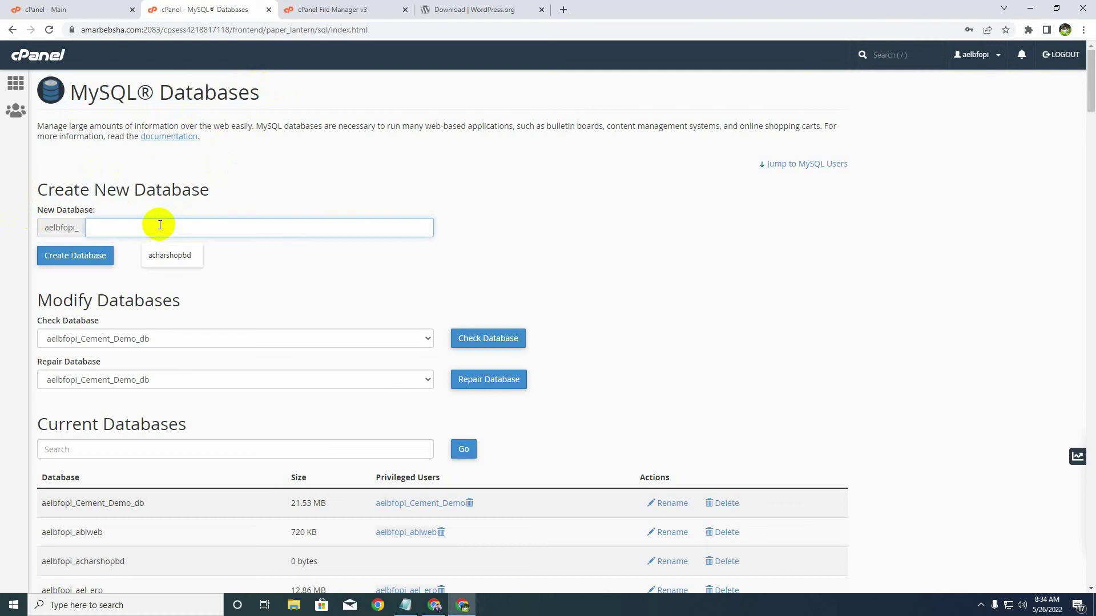
type("sobujtest")
left_click(102, 263)
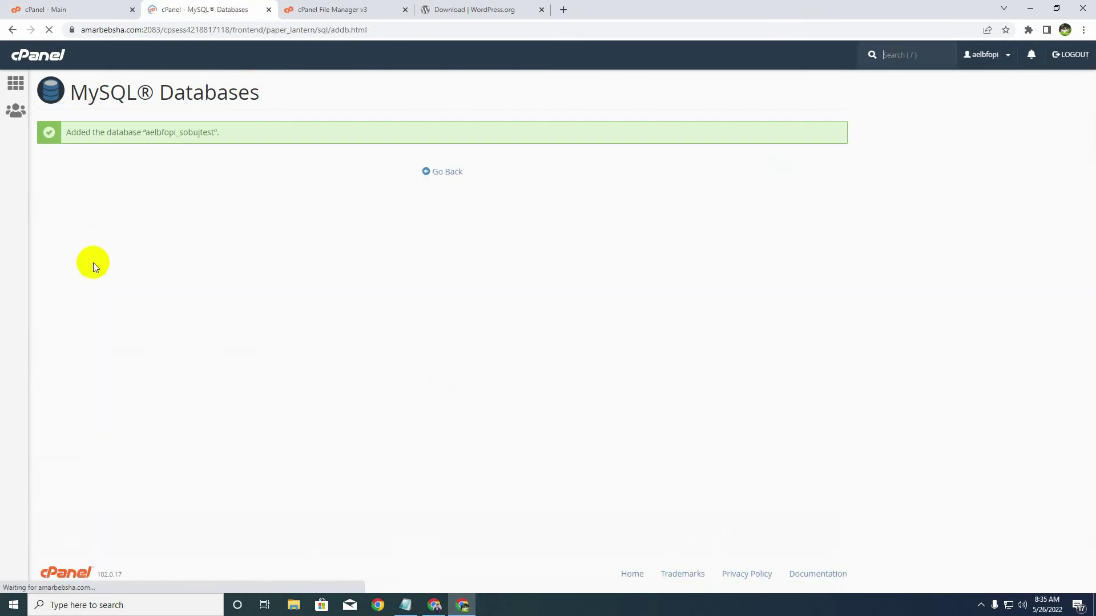
left_click(443, 173)
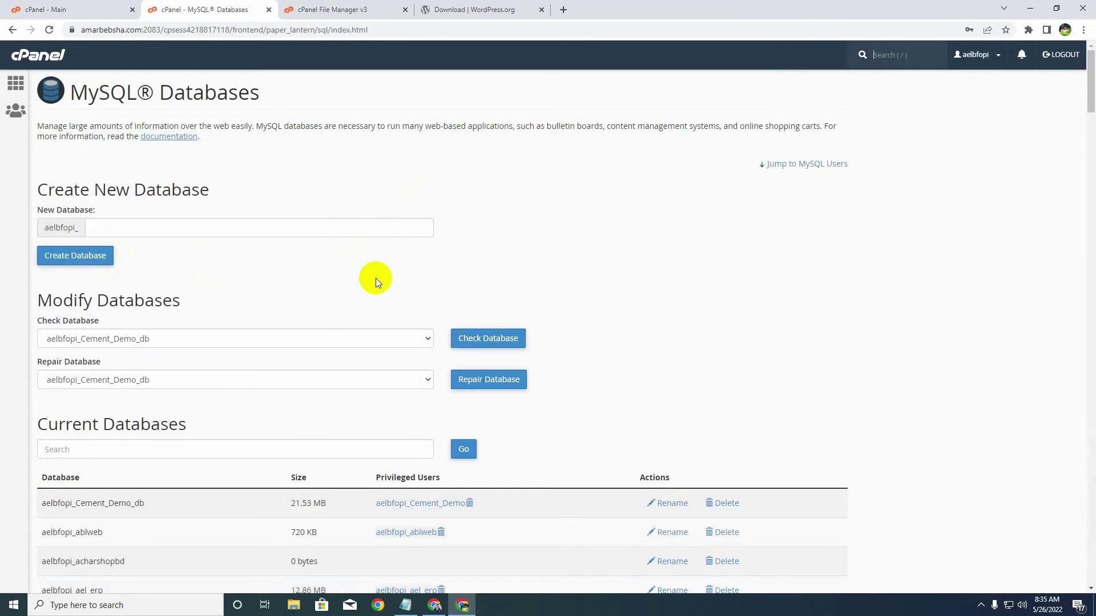
- Enter sobujtest as the username under Add New User
scroll(377, 285, "down", 7)
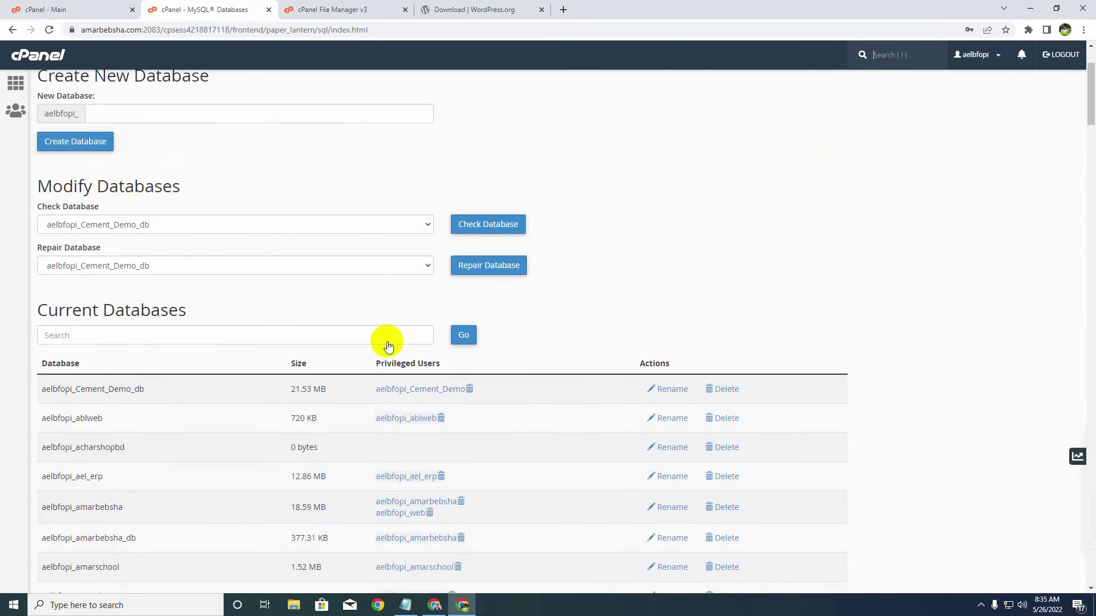
scroll(382, 364, "down", 4)
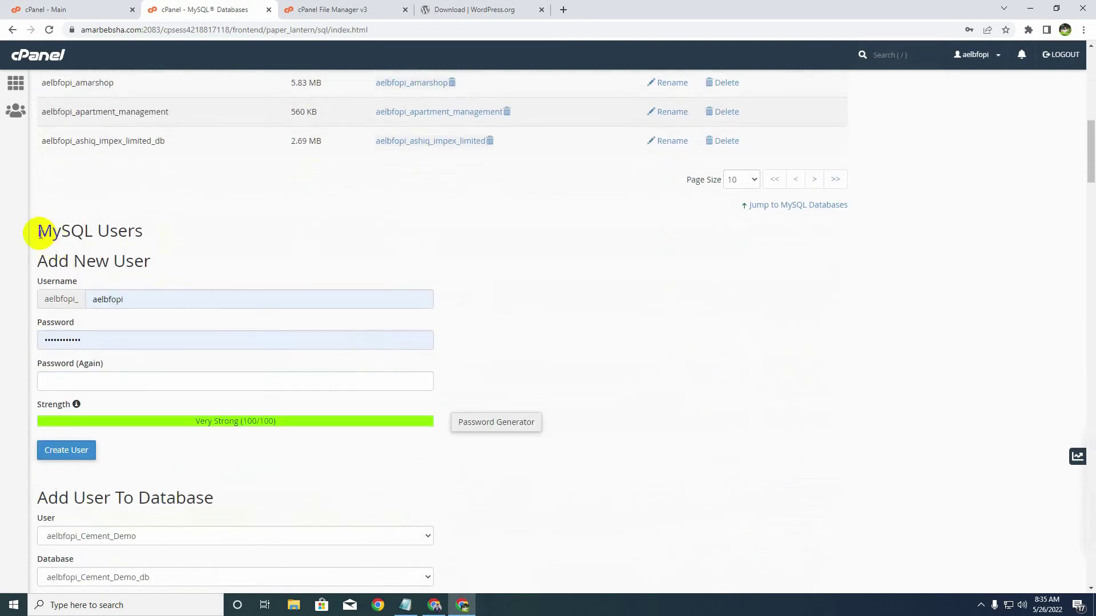
left_click_drag(35, 232, 147, 237)
left_click_drag(41, 254, 170, 268)
left_click(180, 267)
double_click(126, 300)
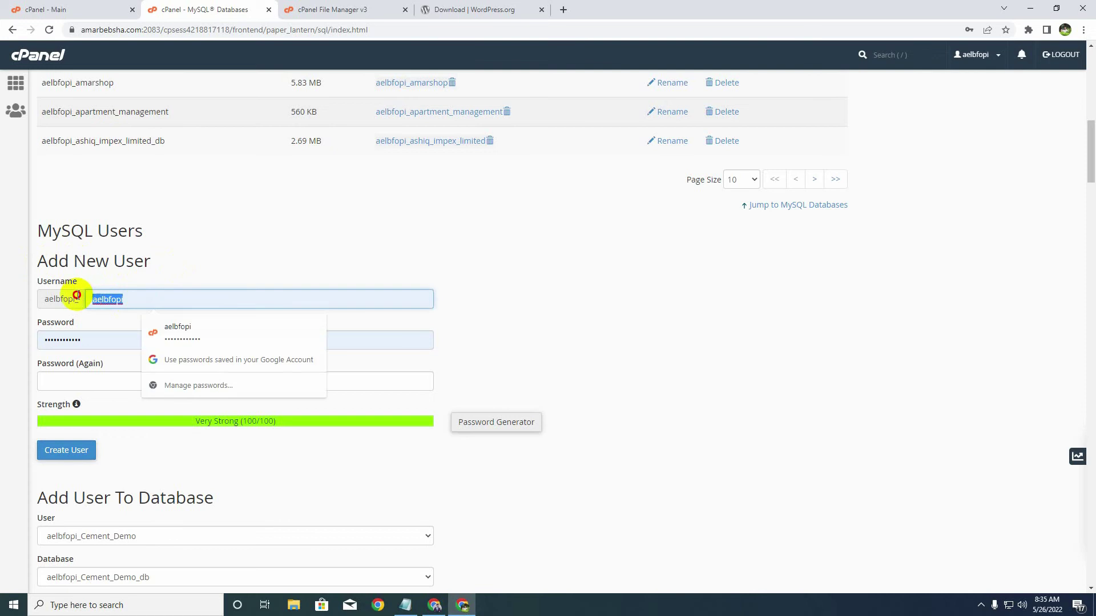
type("sobujtest")
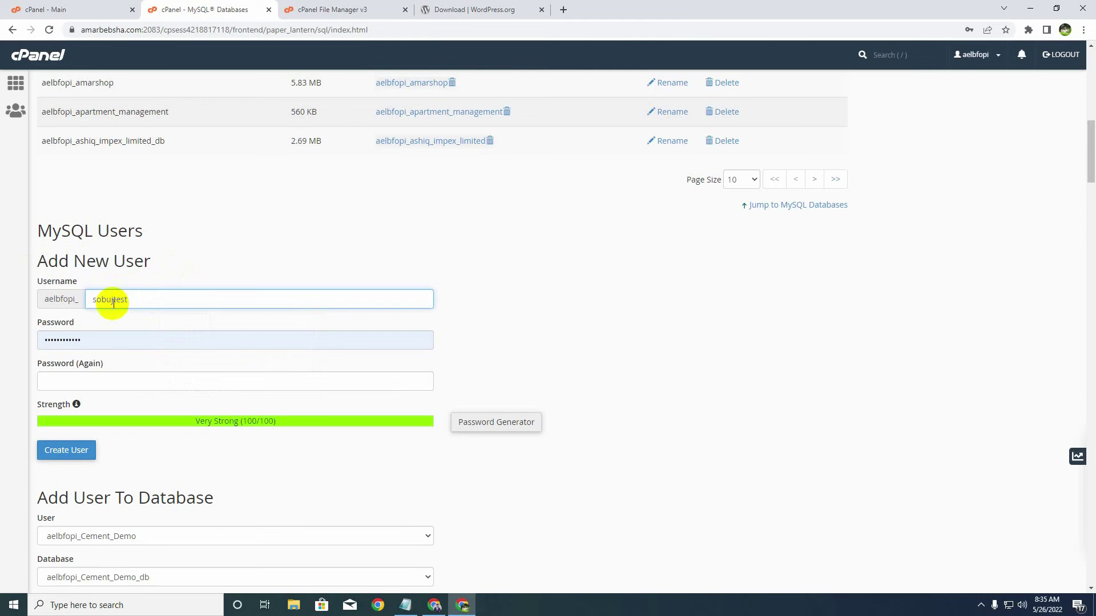
- Generate a strong password and paste it into a new Notepad document
left_click(487, 423)
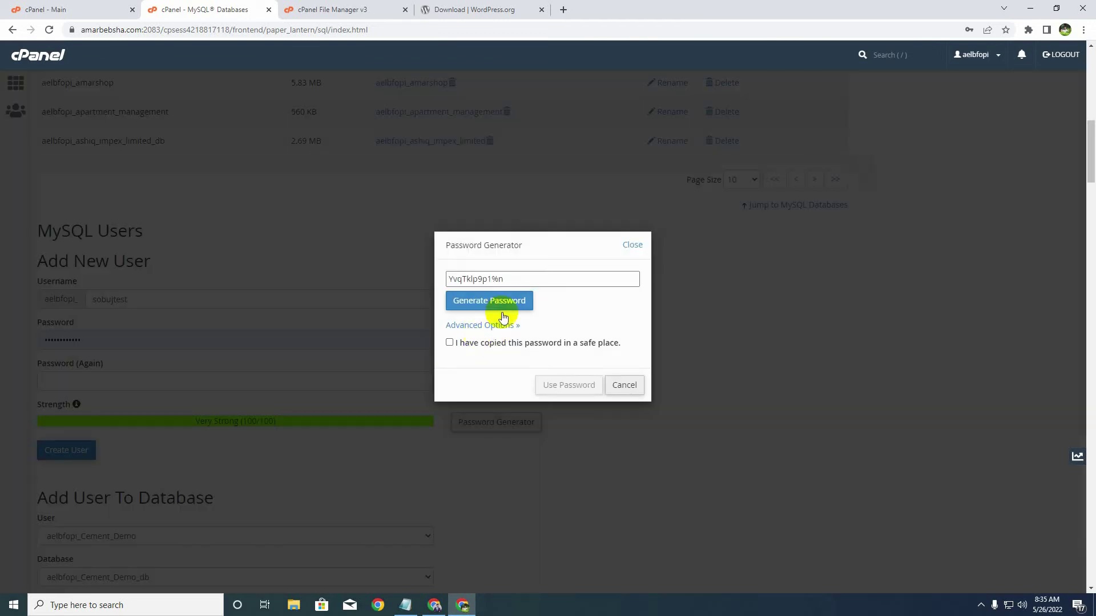
left_click_drag(521, 278, 445, 287)
key("ctrl+c")
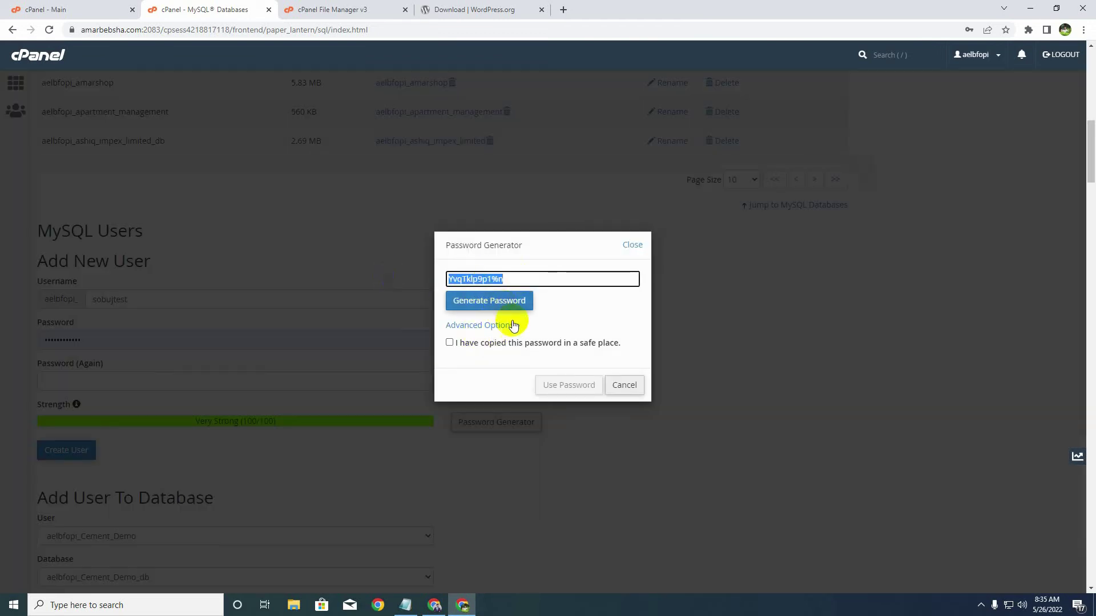
left_click(127, 596)
type("no")
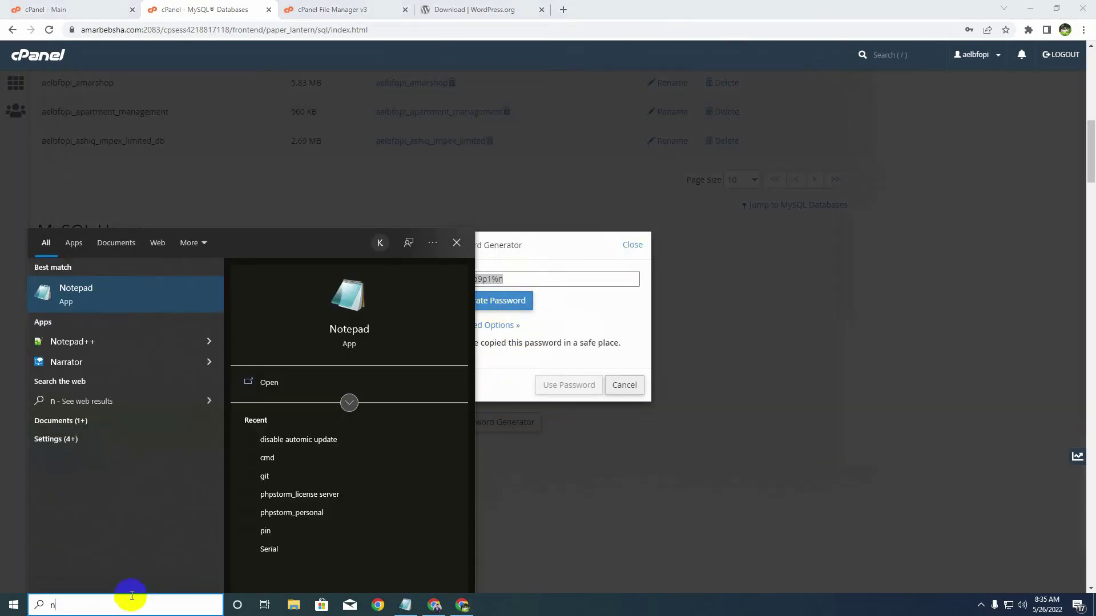
left_click(97, 313)
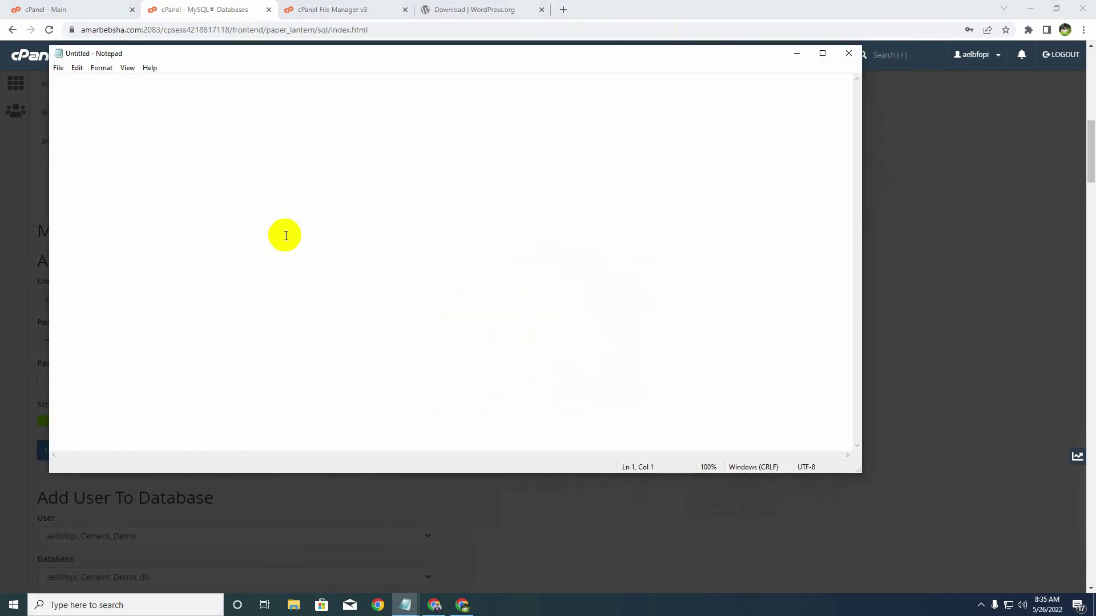
key("ctrl+v")
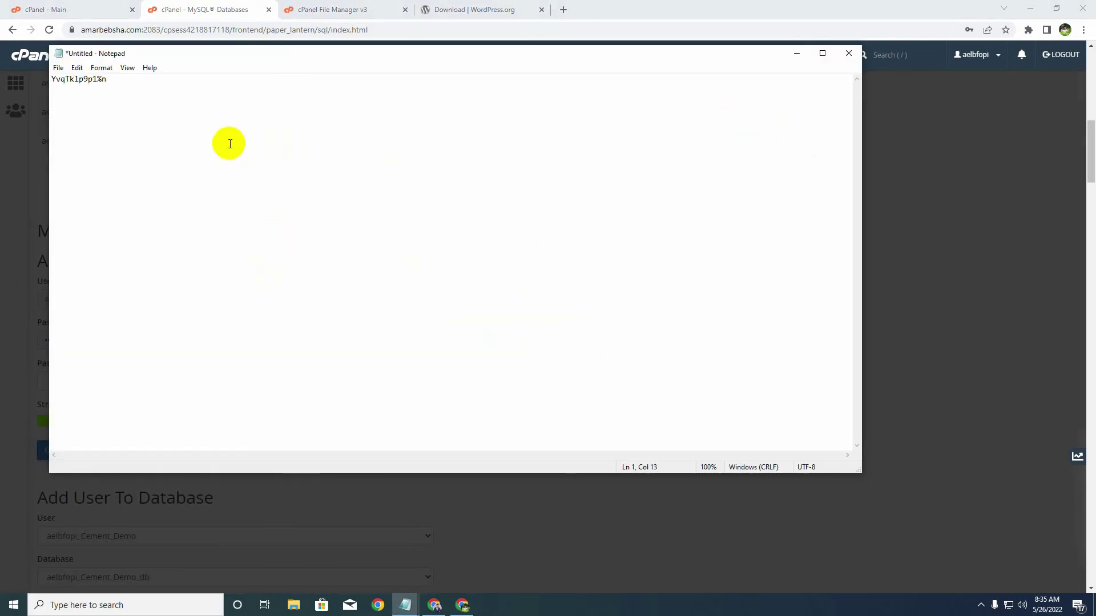
- Apply the generated password and create the MySQL user aelbfopi_sobujtest
key("alt+Tab")
left_click(456, 343)
left_click(567, 384)
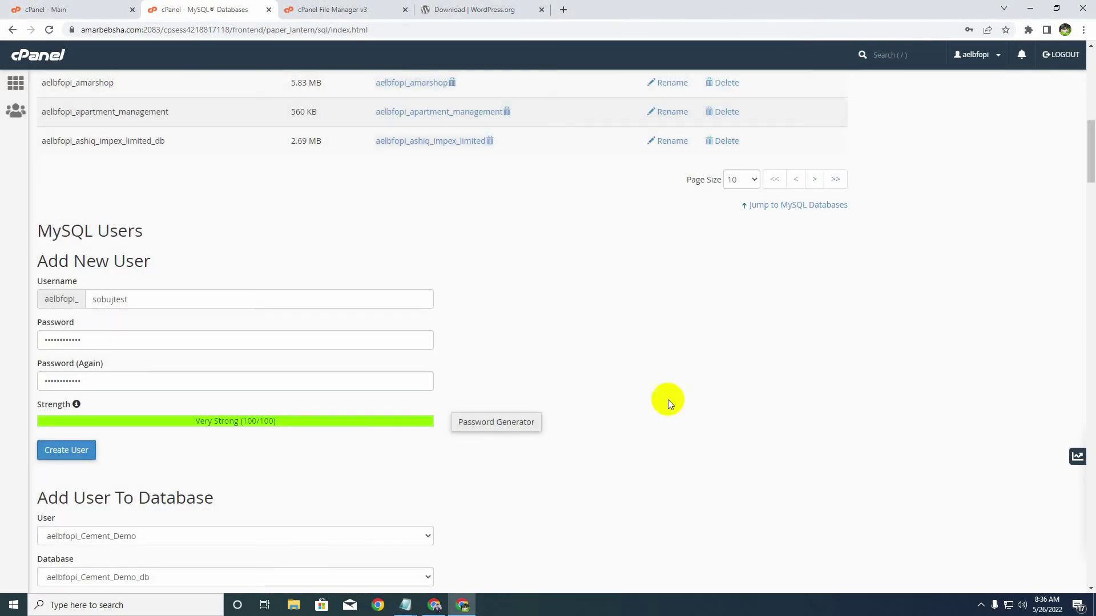
left_click(78, 454)
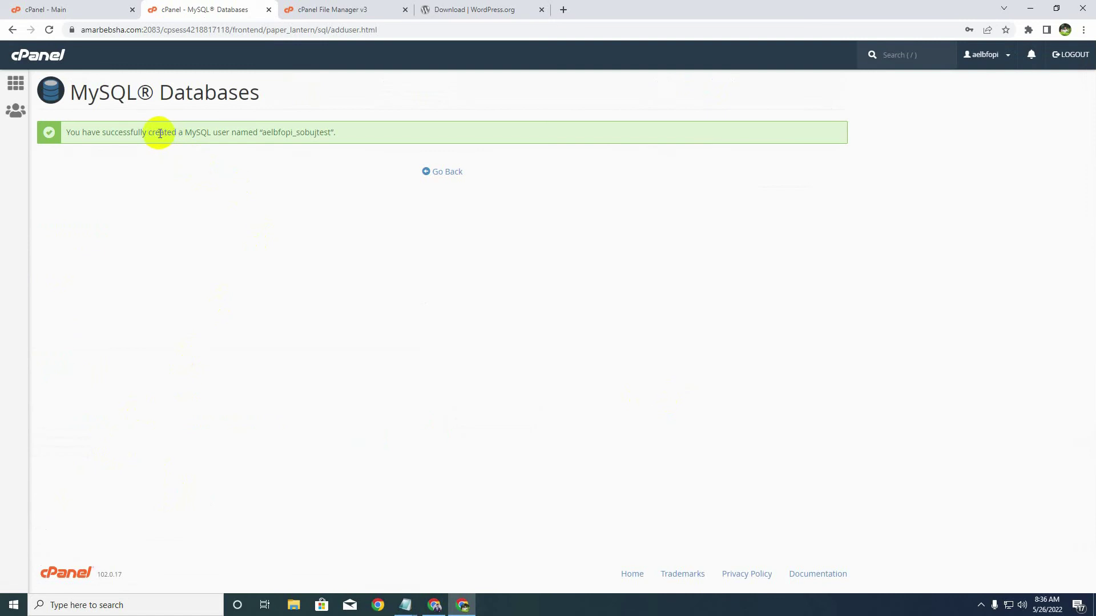
- Under Add User To Database, choose aelbfopi_sobujtest as the user
left_click(441, 171)
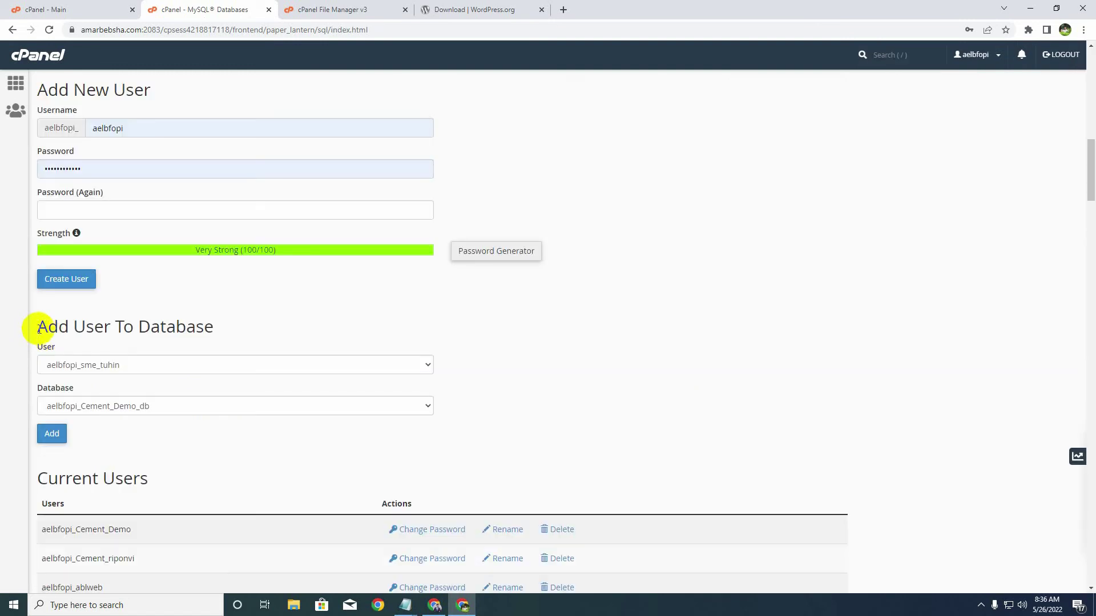
left_click_drag(38, 328, 183, 347)
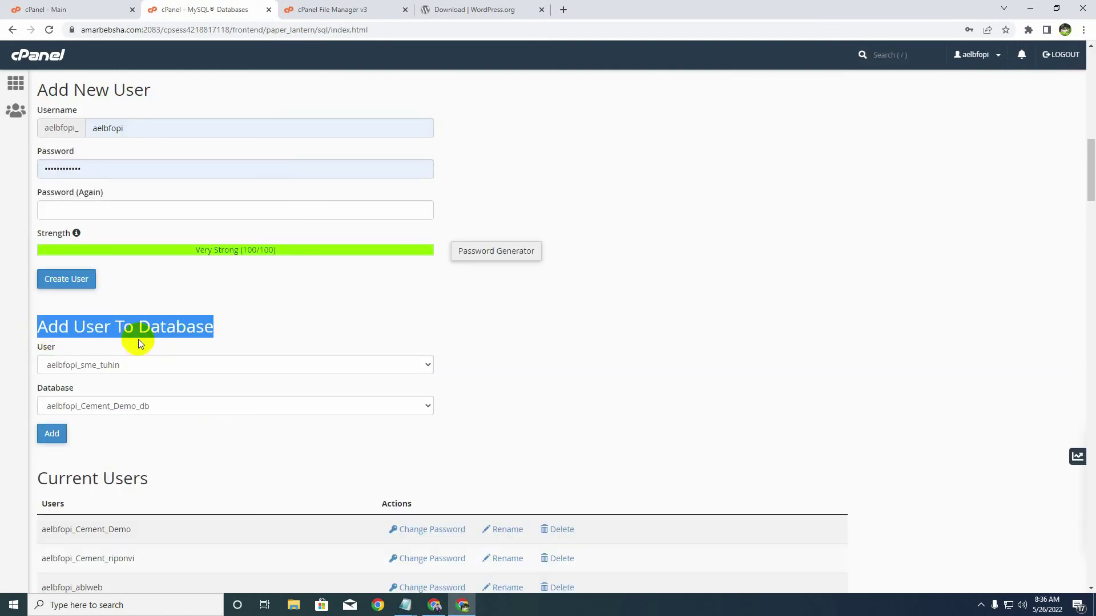
left_click_drag(34, 327, 177, 339)
left_click(93, 352)
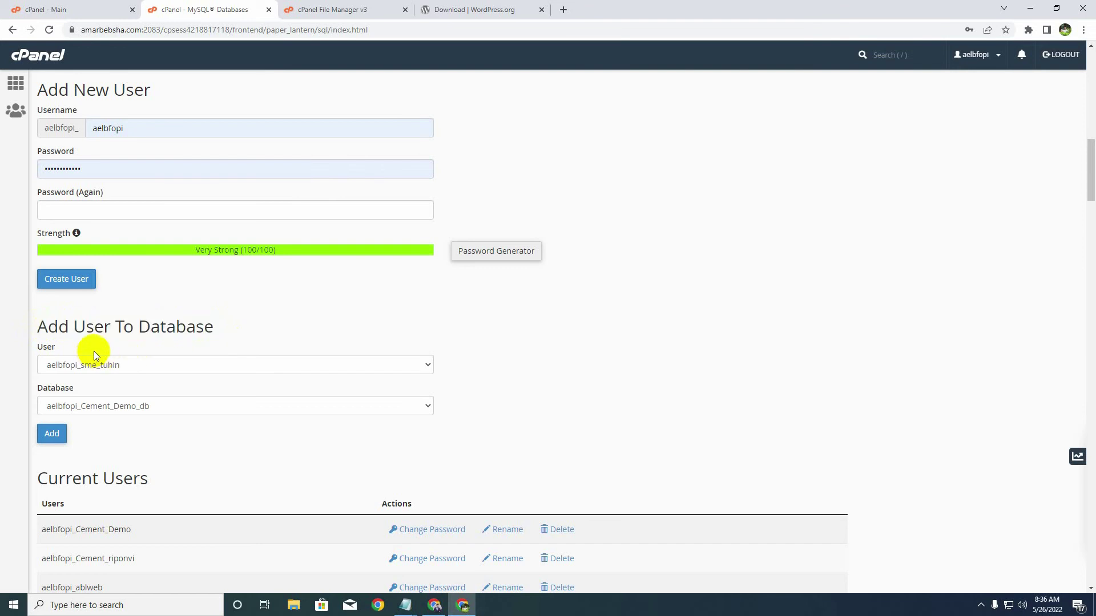
left_click(125, 366)
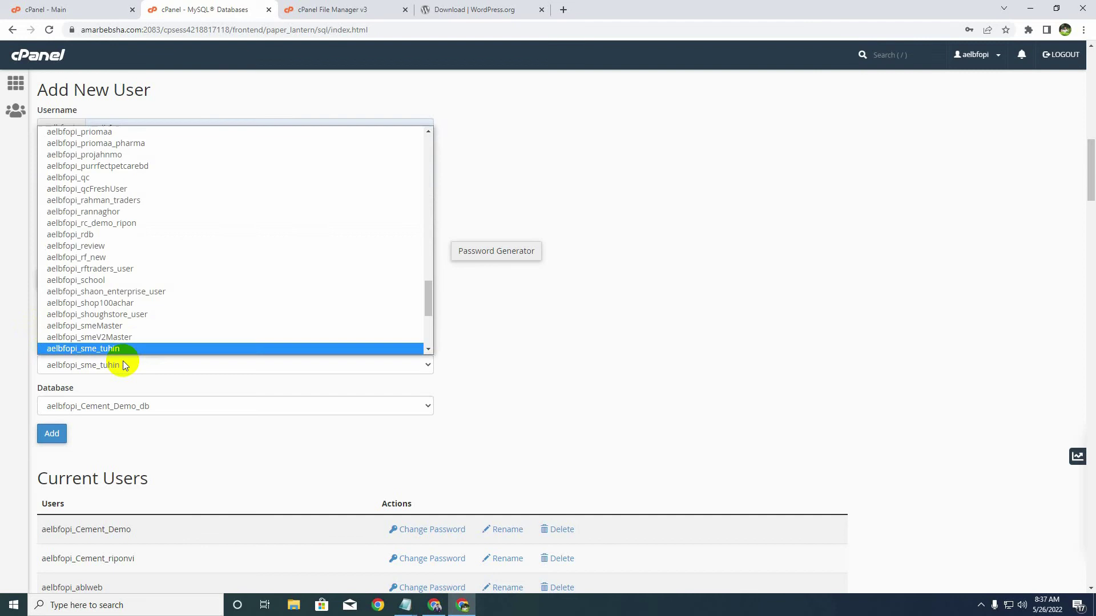
scroll(145, 322, "up", 5)
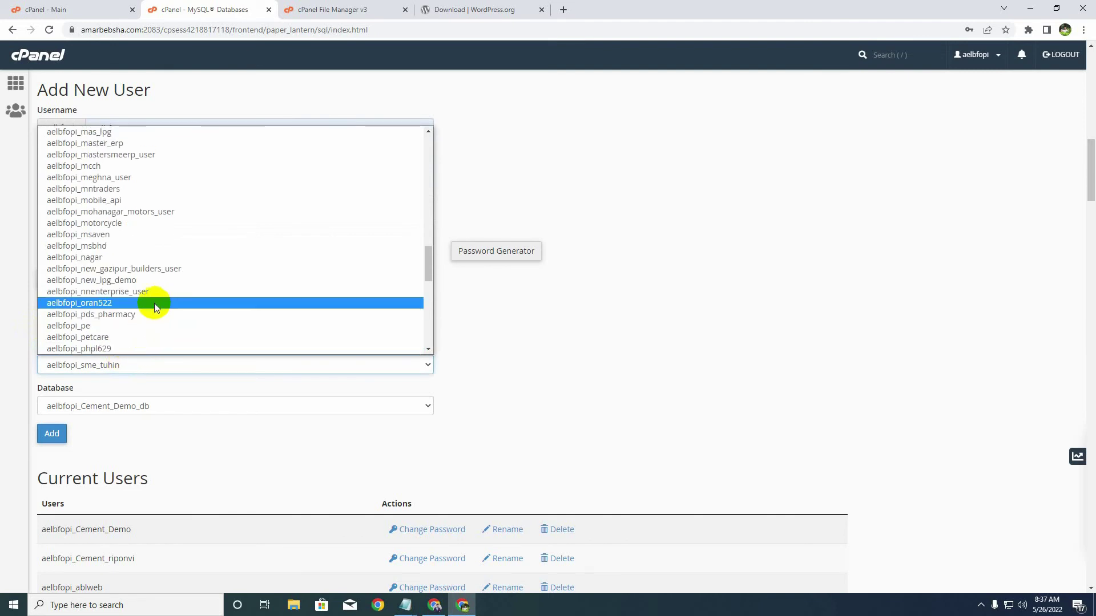
scroll(154, 303, "down", 4)
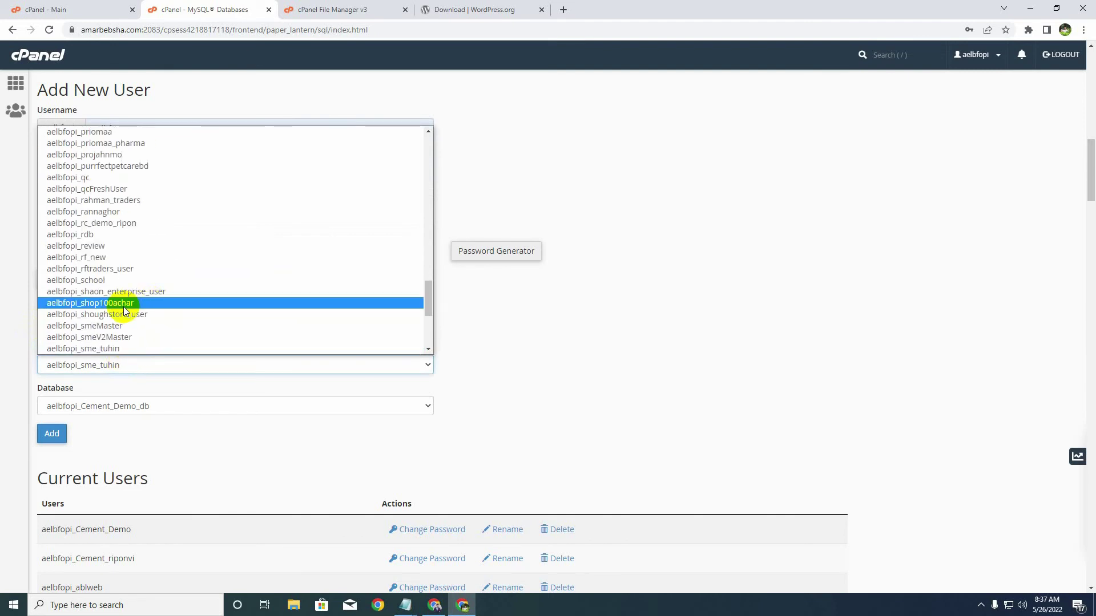
scroll(154, 317, "down", 5)
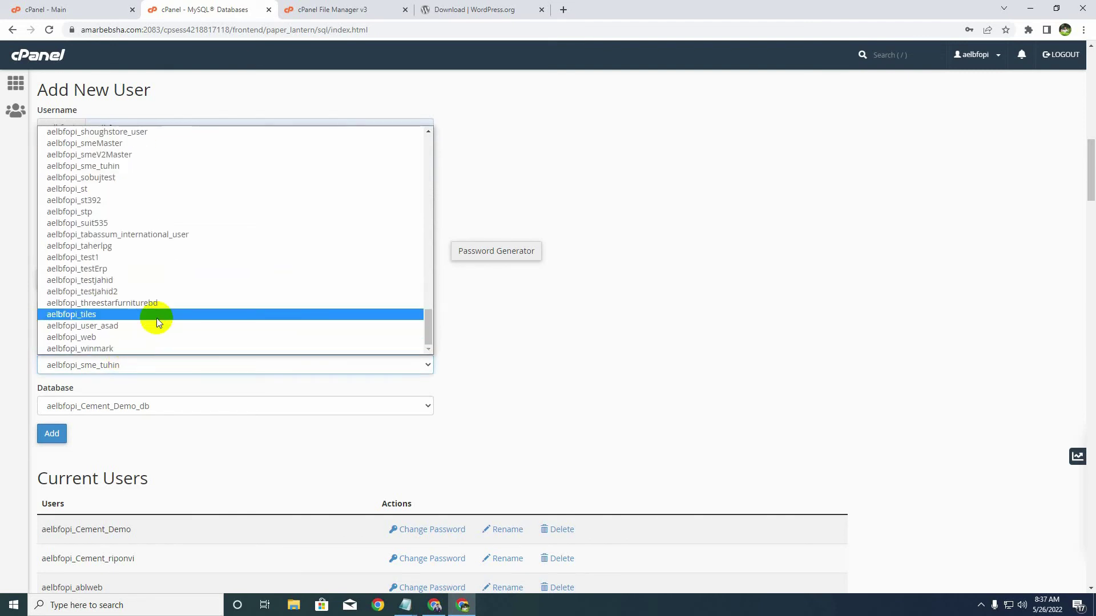
left_click(106, 181)
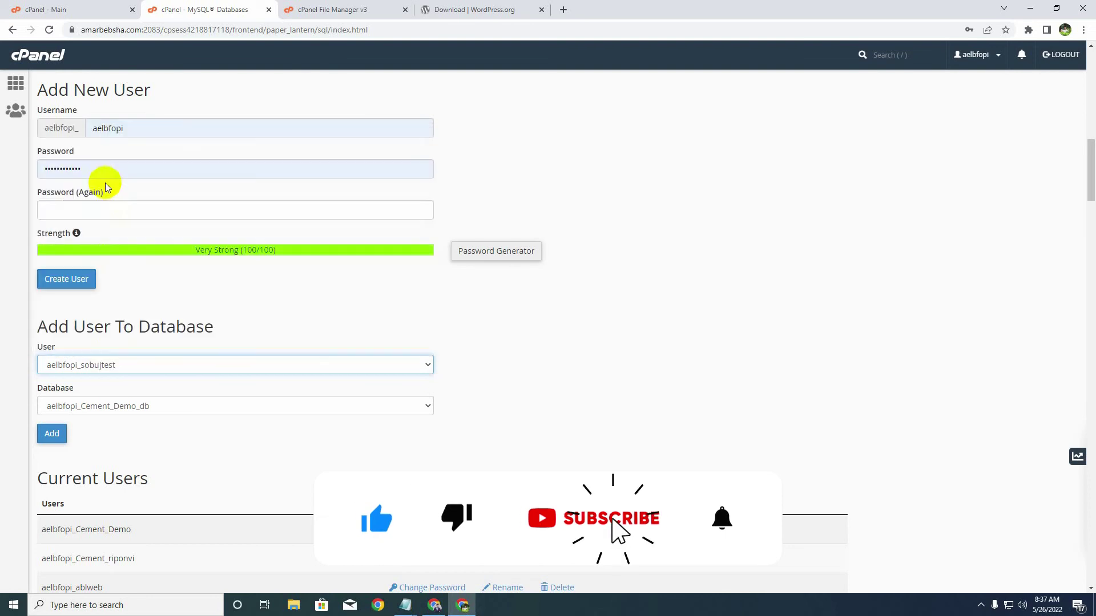
- Choose the aelbfopi_sobujtest database and add the user to it
left_click(121, 409)
scroll(139, 337, "down", 2)
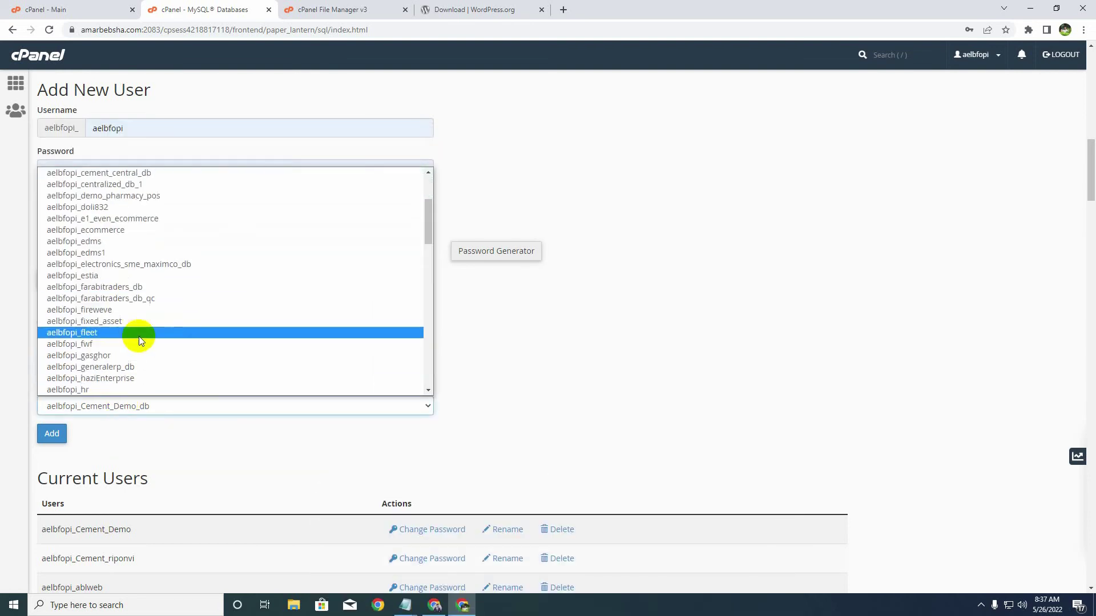
scroll(139, 336, "down", 10)
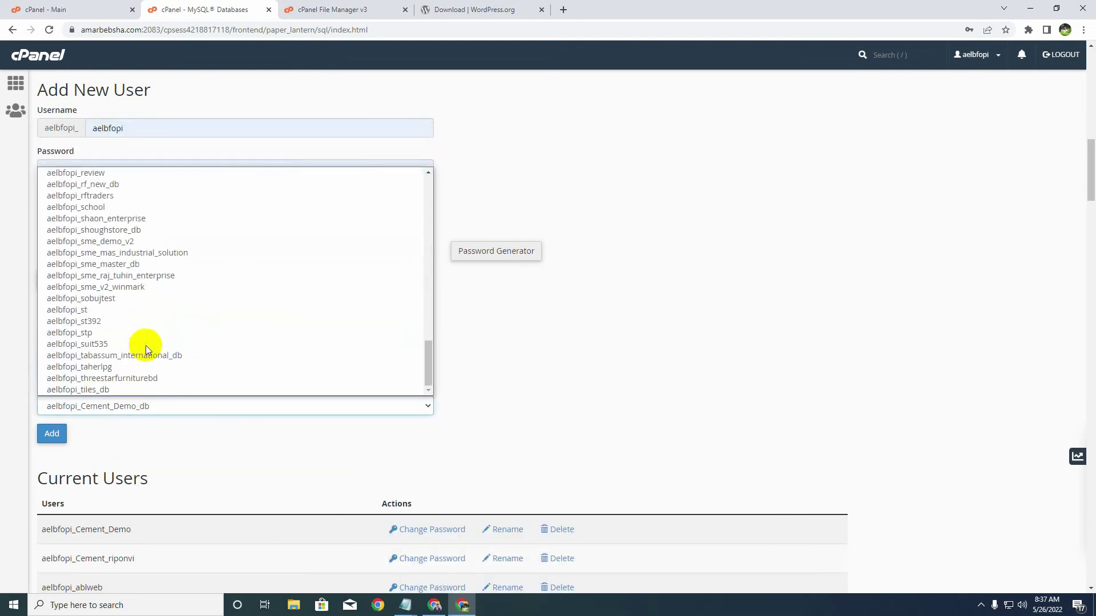
left_click(111, 299)
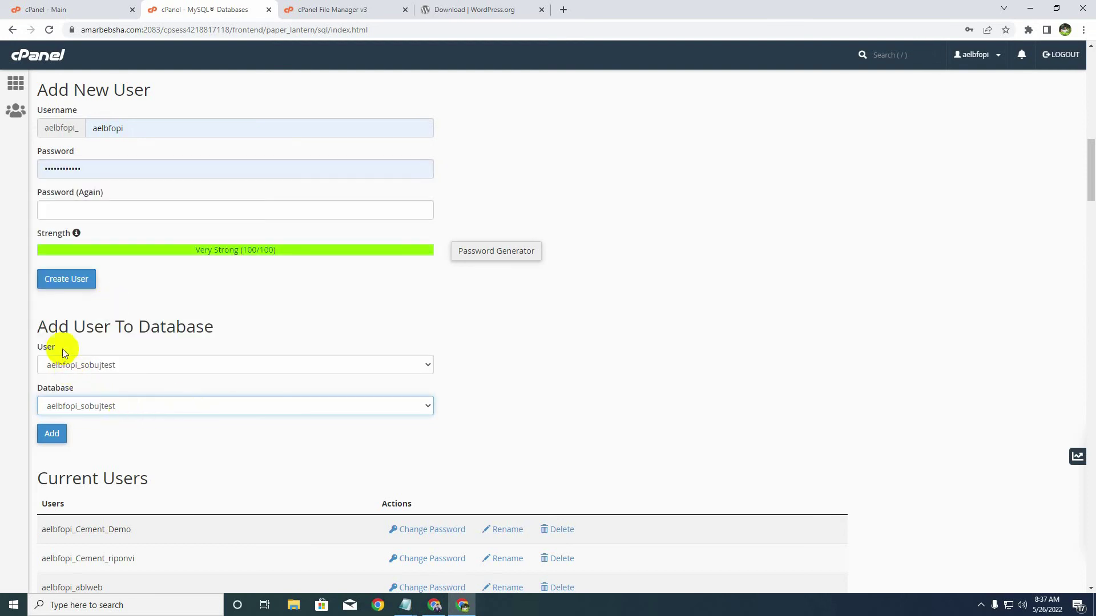
left_click_drag(34, 345, 29, 379)
left_click(75, 387)
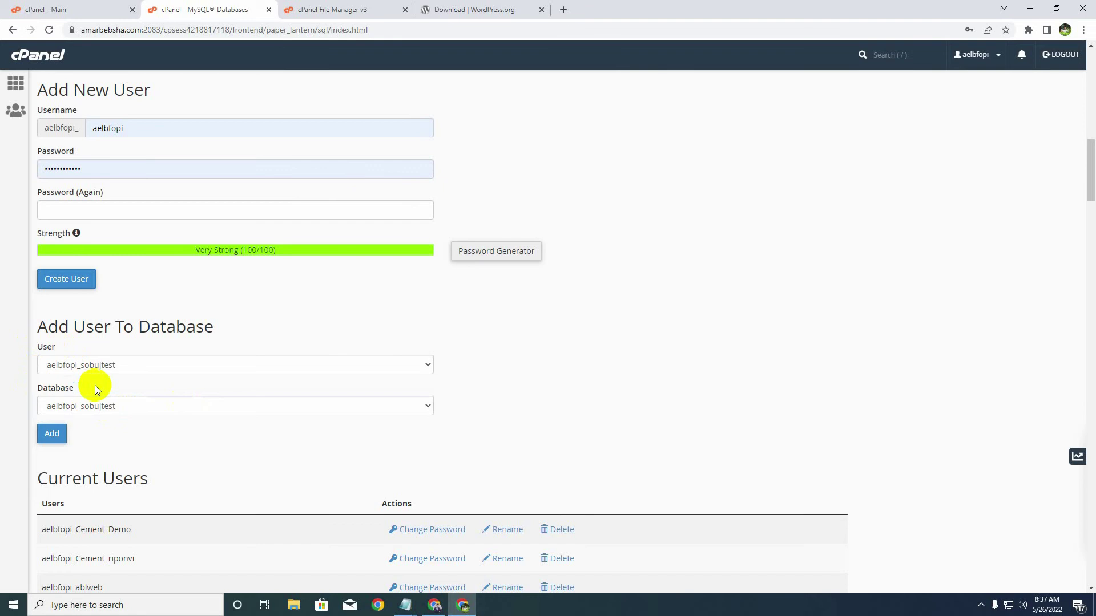
left_click(57, 435)
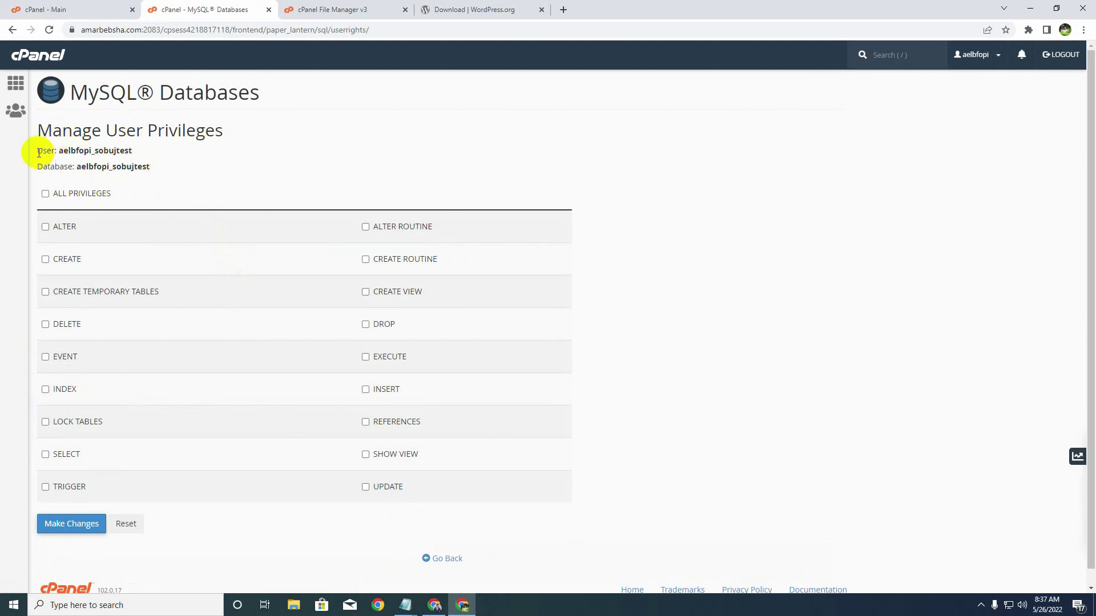
- Grant the database user ALL PRIVILEGES on its database and save the changes
left_click_drag(57, 151, 151, 166)
left_click(146, 185)
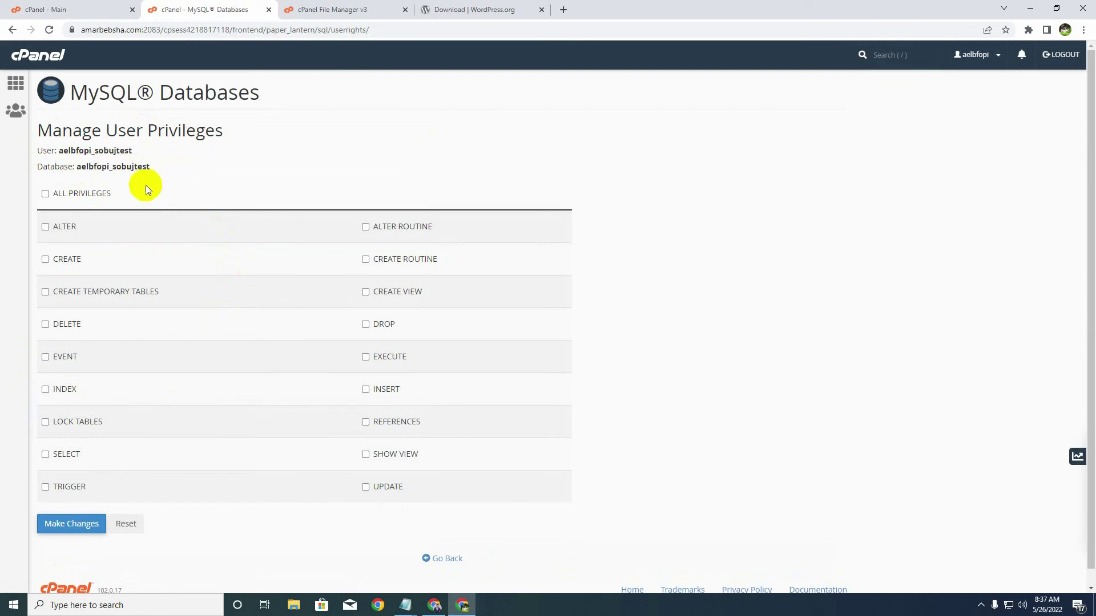
left_click(45, 194)
left_click(72, 522)
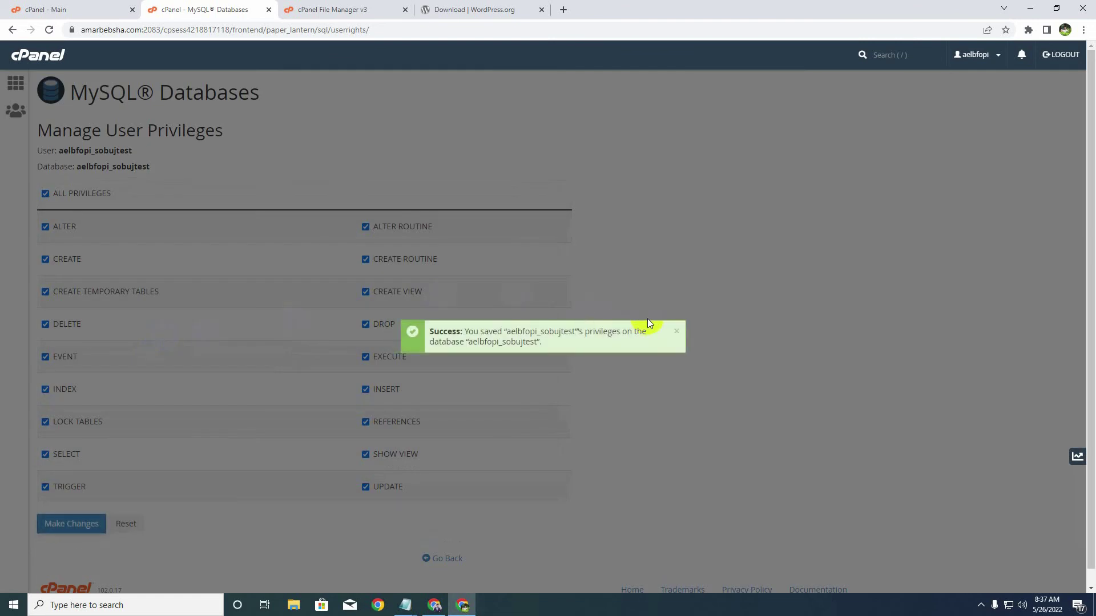
left_click(677, 332)
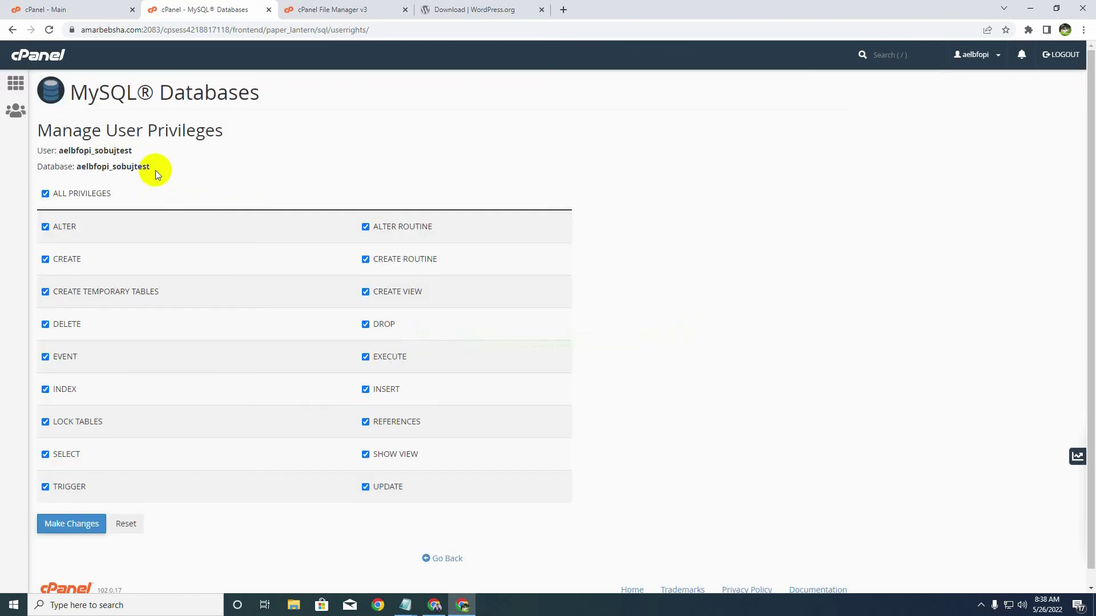
- Copy the User and Database lines into the Notepad credentials note below the password
left_click_drag(155, 170, 36, 153)
key("ctrl+c")
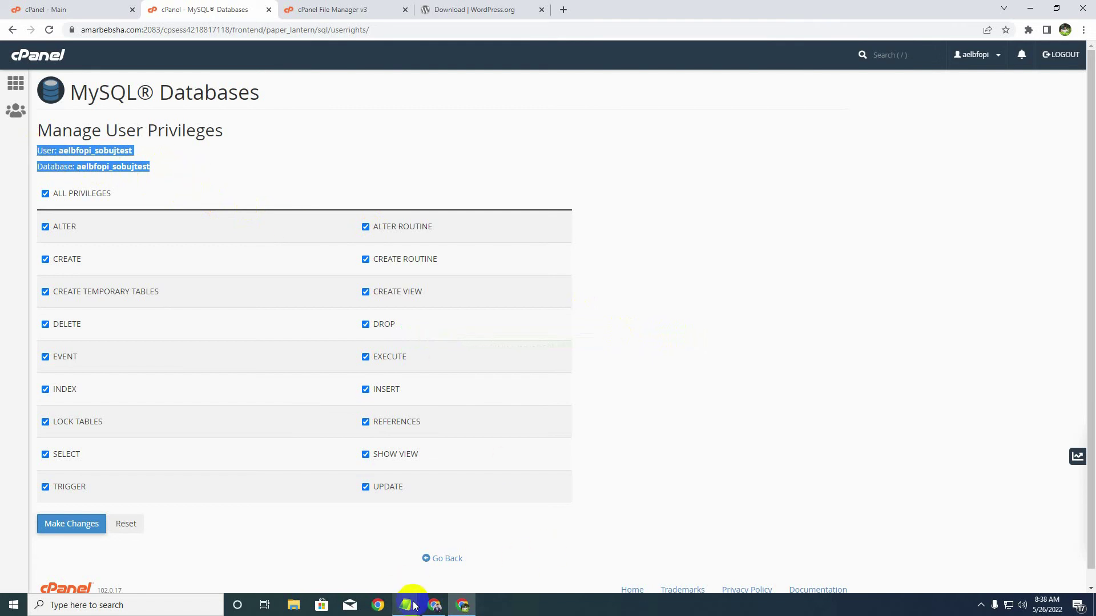
mouse_move(415, 606)
left_click(473, 522)
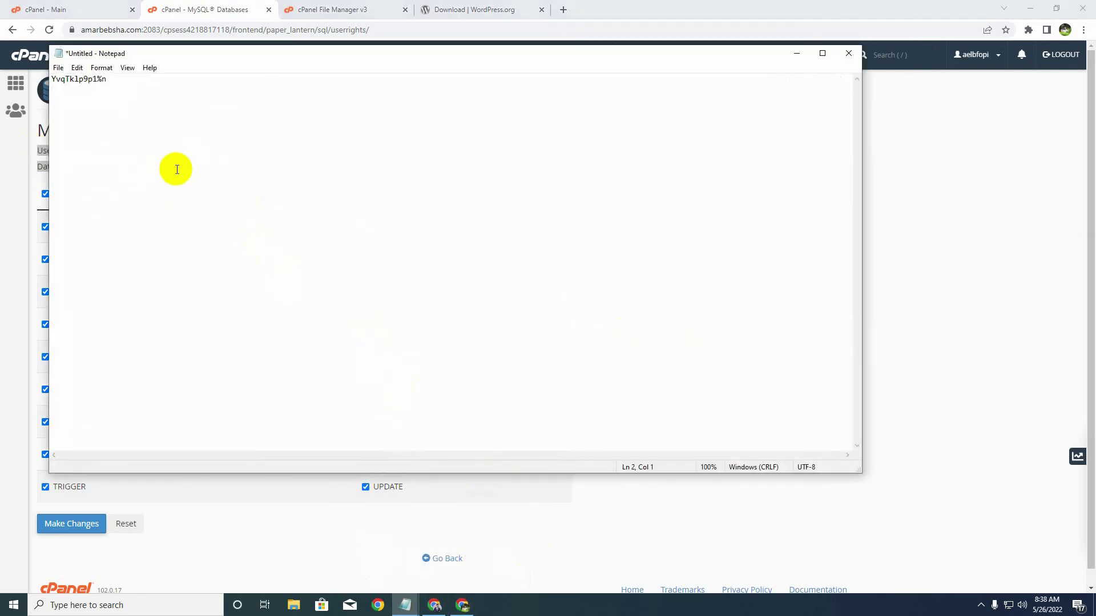
key("ctrl+v")
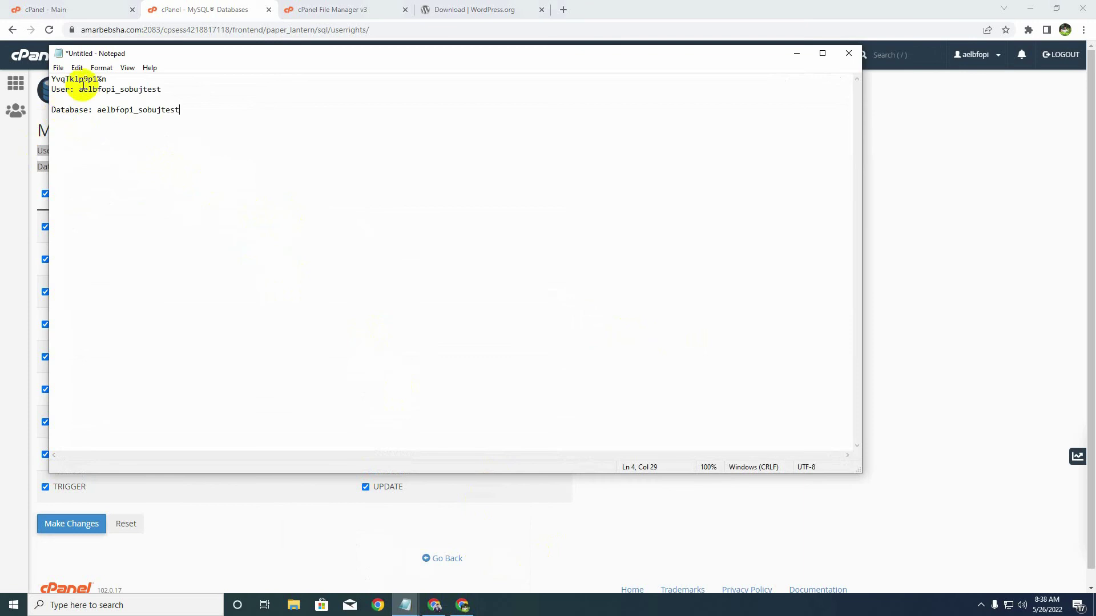
left_click(106, 80)
left_click_drag(106, 80, 50, 80)
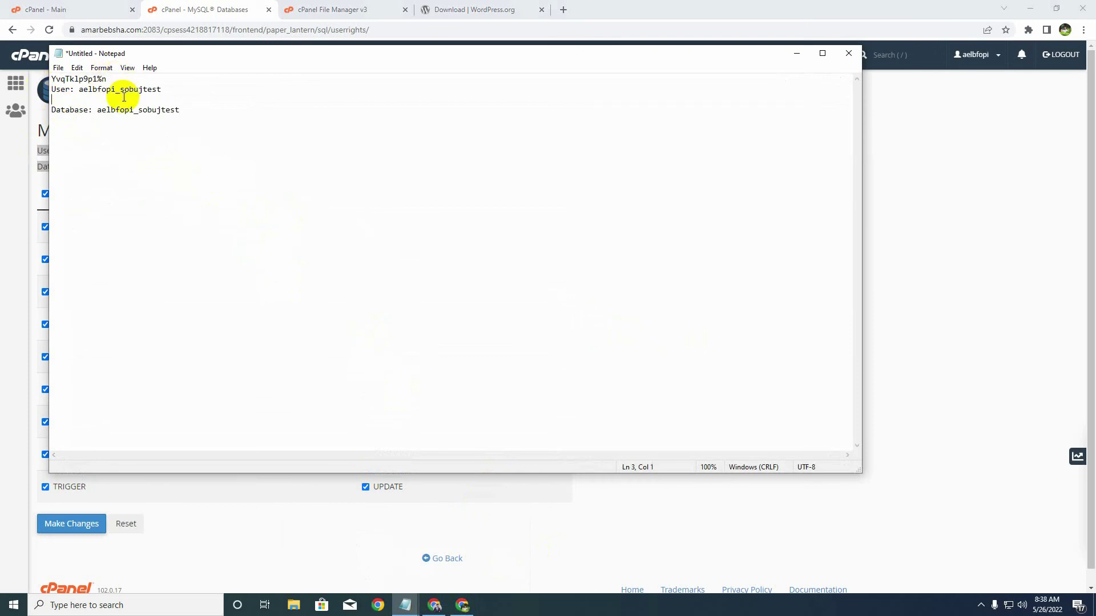
- Remove the blank line so password, User and Database lines sit together, then minimize the note
key("Delete")
left_click_drag(162, 90, 80, 94)
left_click_drag(179, 100, 94, 101)
left_click(207, 103)
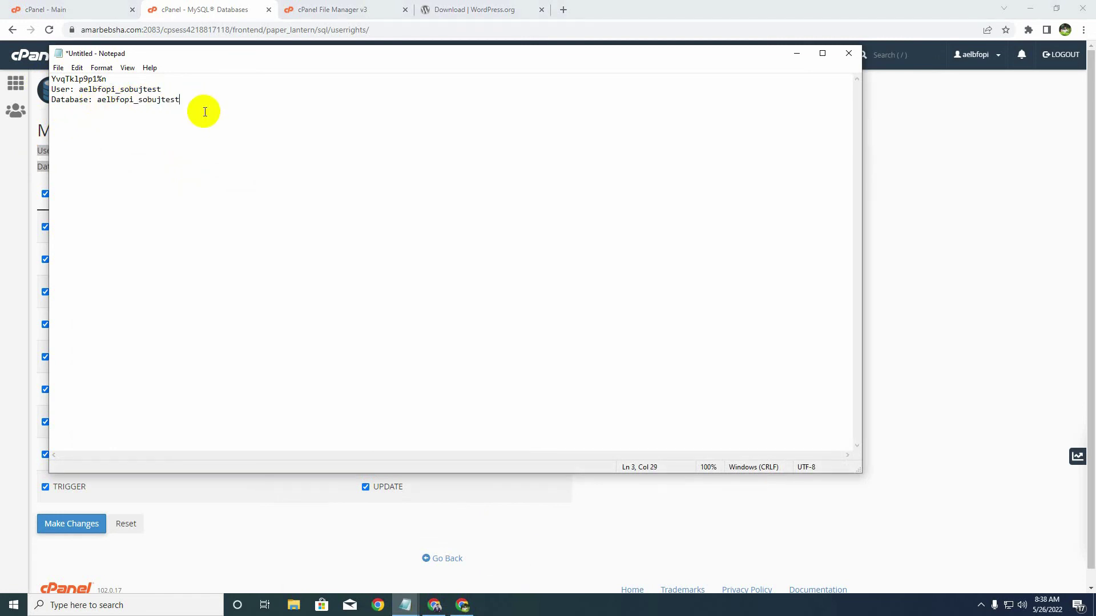
left_click(797, 55)
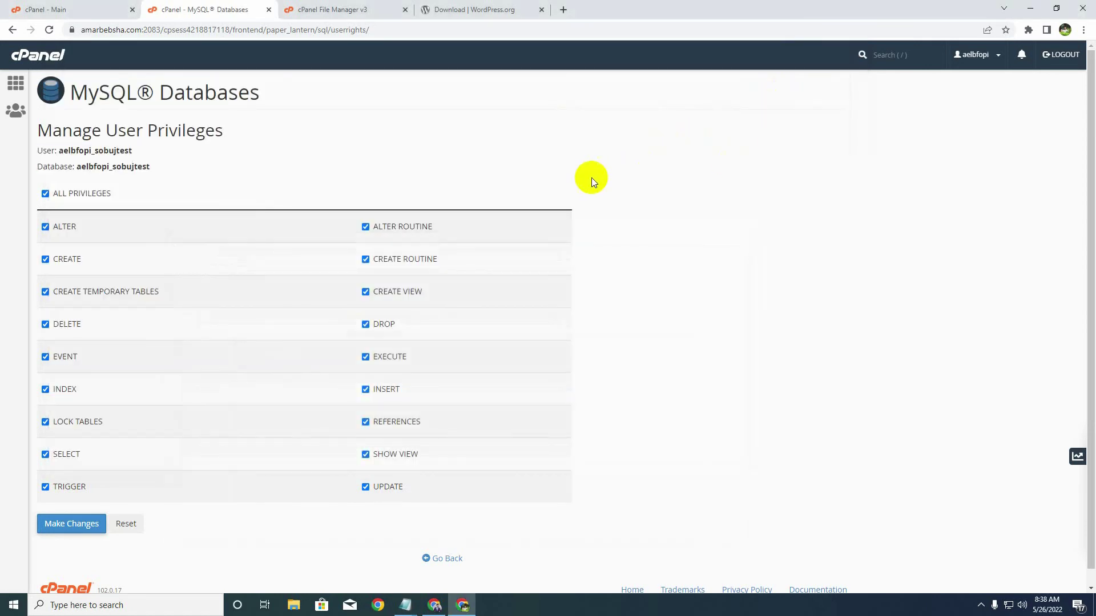
- Review steps 4 and 5 in the installation steps note, then minimize it
mouse_move(405, 605)
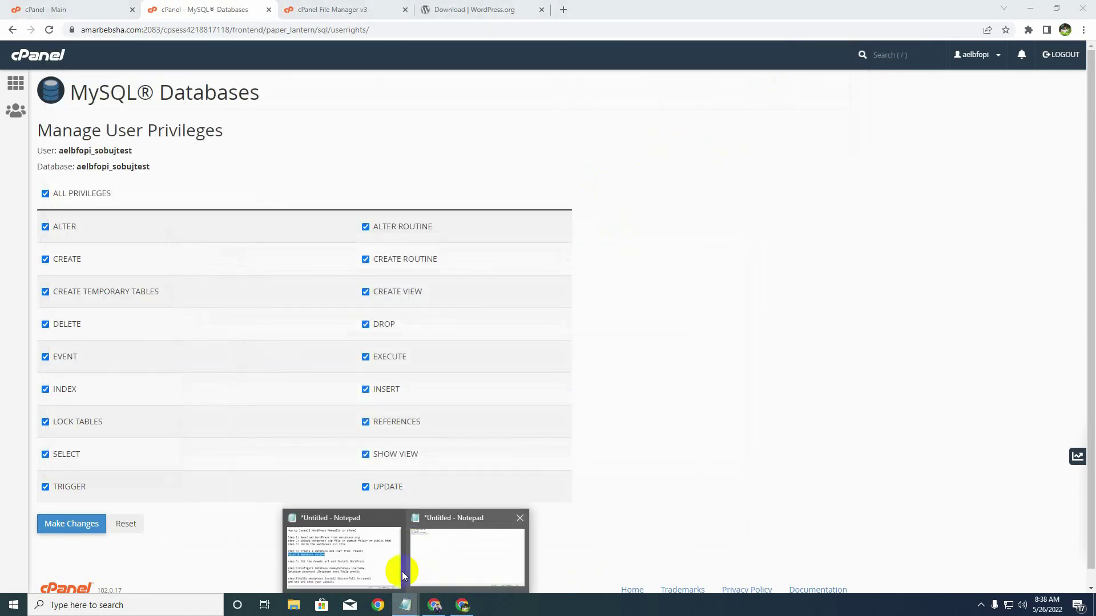
left_click(377, 566)
left_click(343, 264)
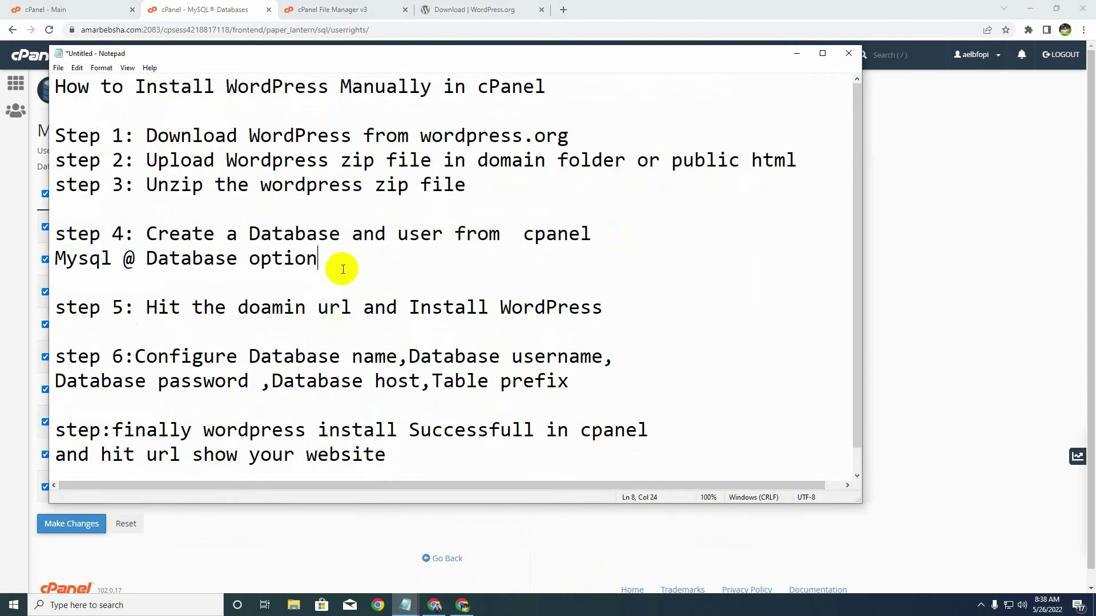
left_click_drag(260, 234, 496, 234)
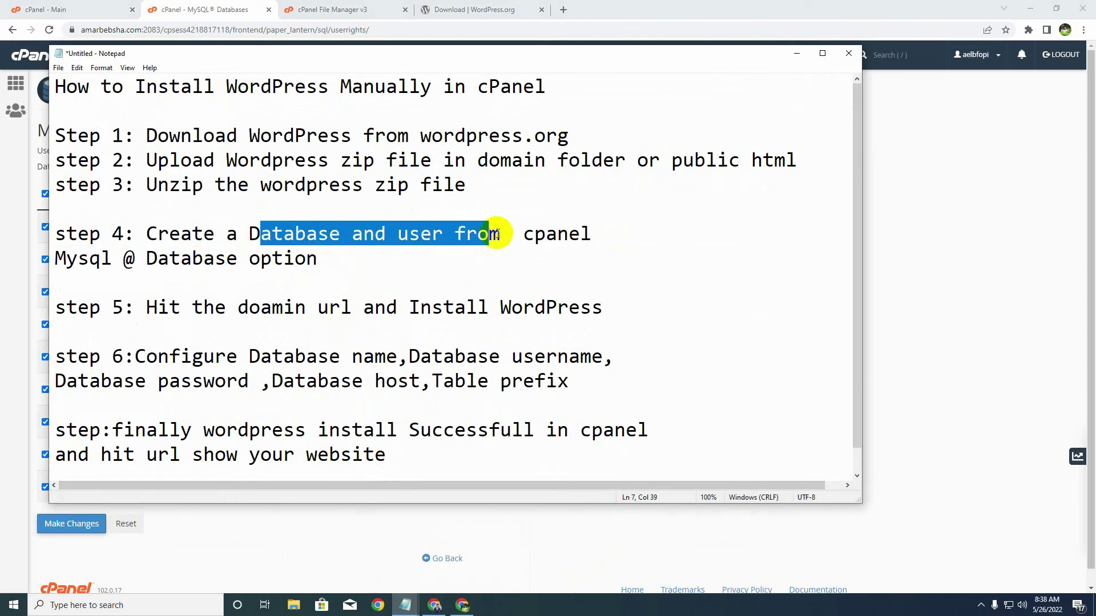
left_click(373, 260)
mouse_move(147, 308)
left_mouse_down()
mouse_move(603, 308)
mouse_move(146, 319)
left_mouse_up()
left_click(489, 325)
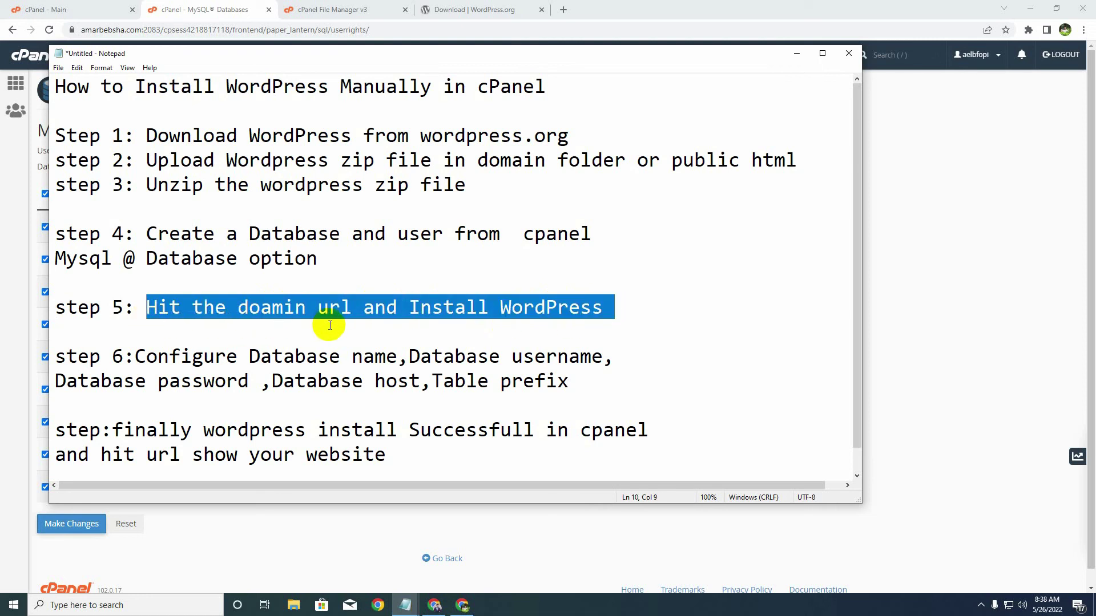
left_click(360, 334)
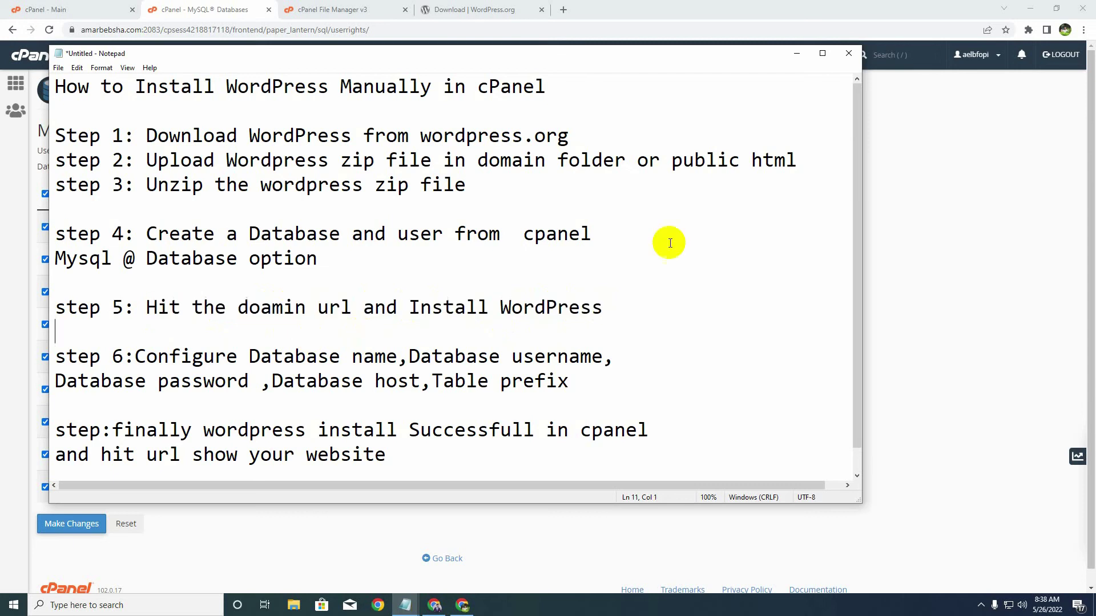
left_click(796, 56)
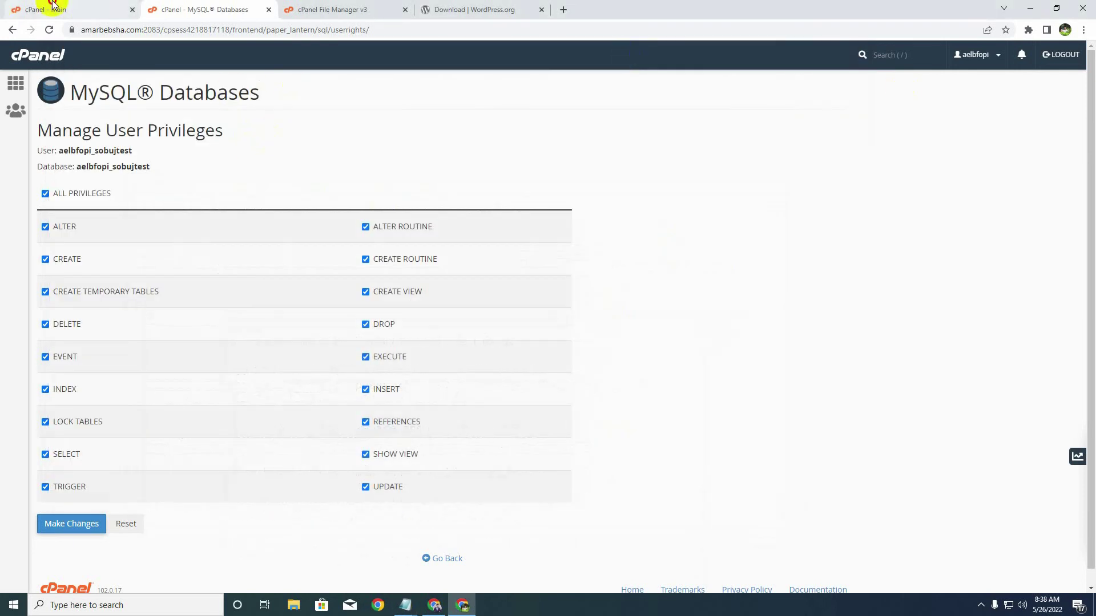
- Open File Manager from the cPanel main page on the 100rokomachar.com folder with the WordPress files
left_click(26, 9)
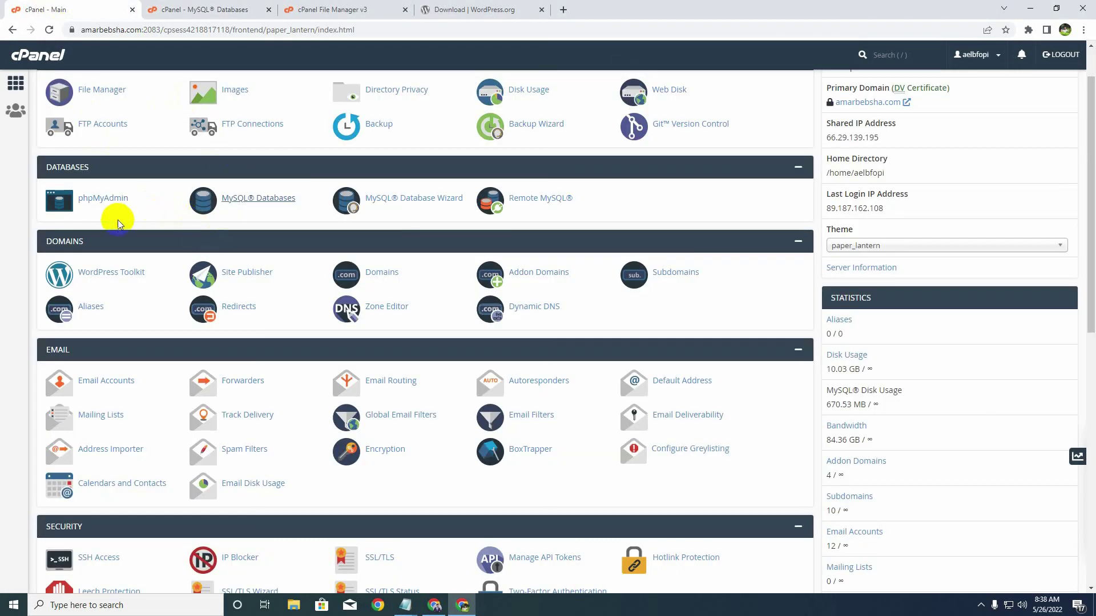
scroll(139, 268, "up", 1)
left_click(114, 147)
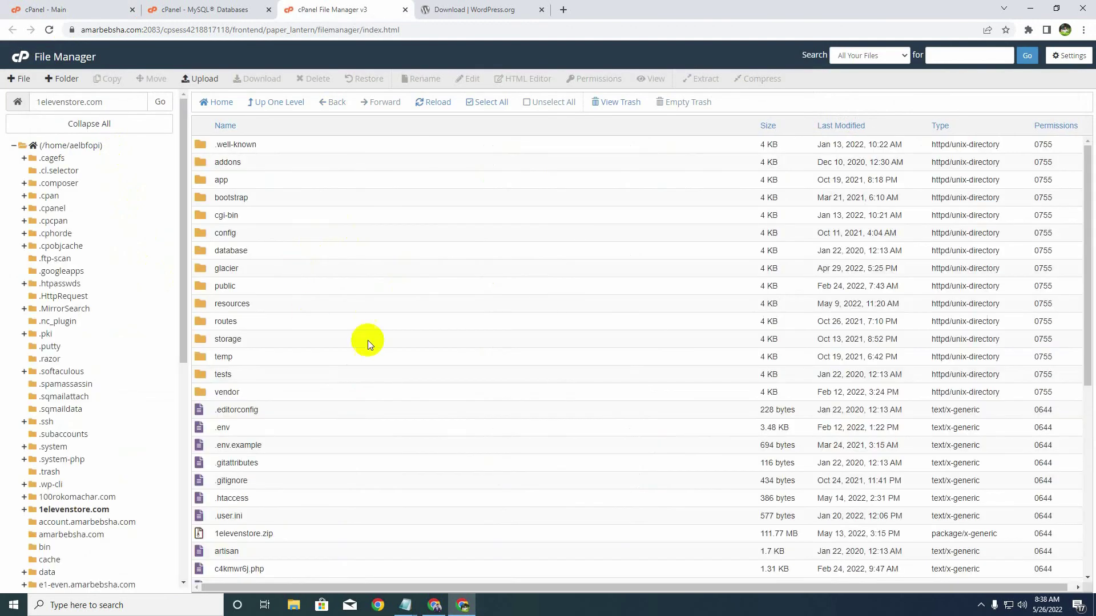
left_click(91, 500)
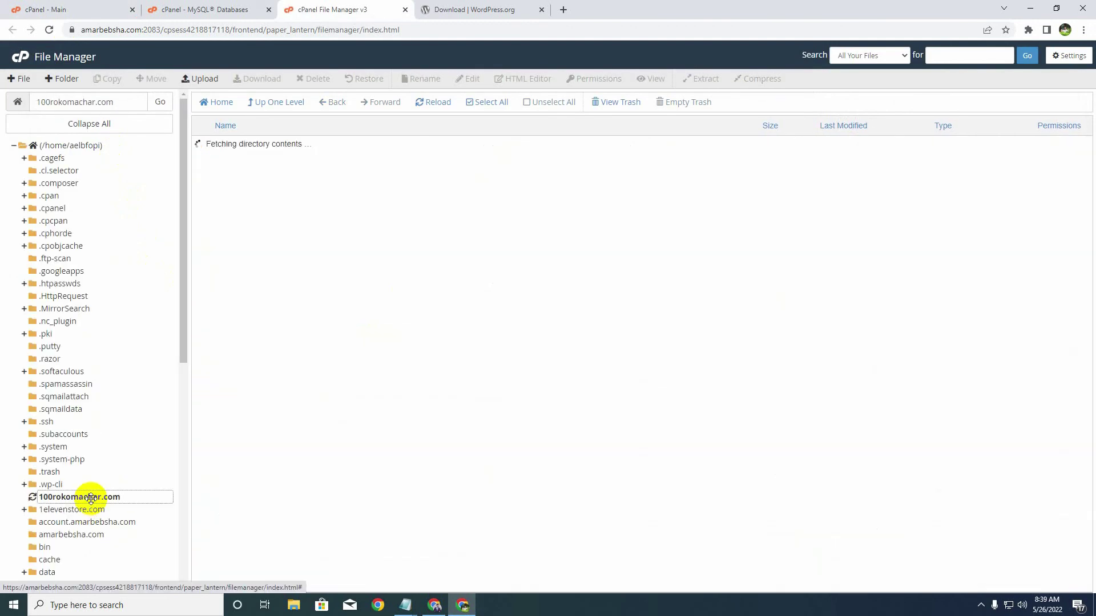
double_click(125, 105)
key("ctrl+c")
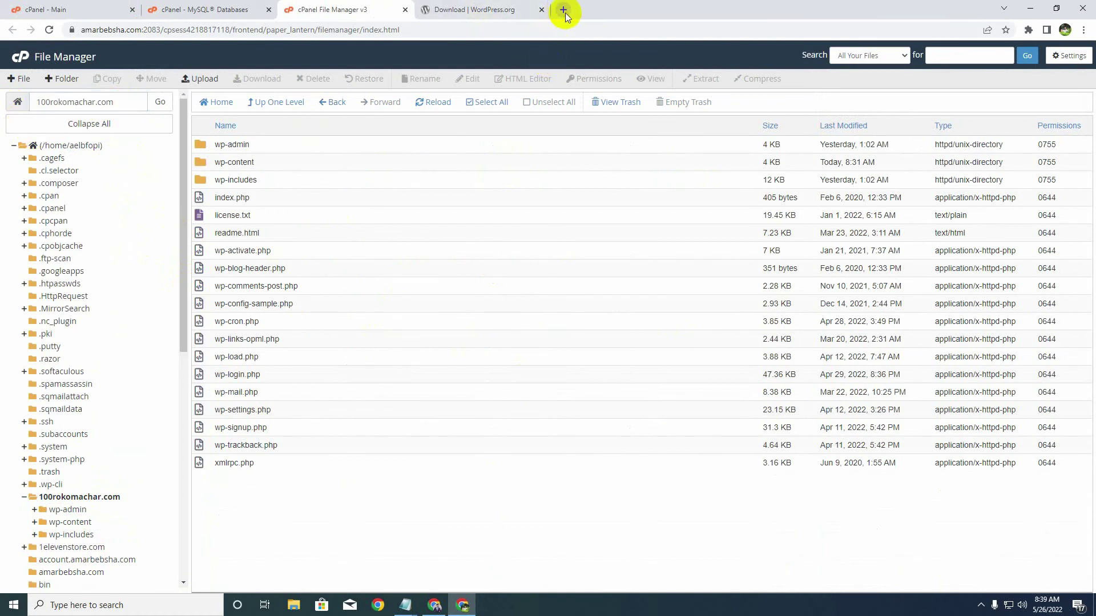
left_click(563, 10)
- Load 100rokomachar.com, close the WordPress.org download tab, and continue with English (United States)
key("ctrl+v")
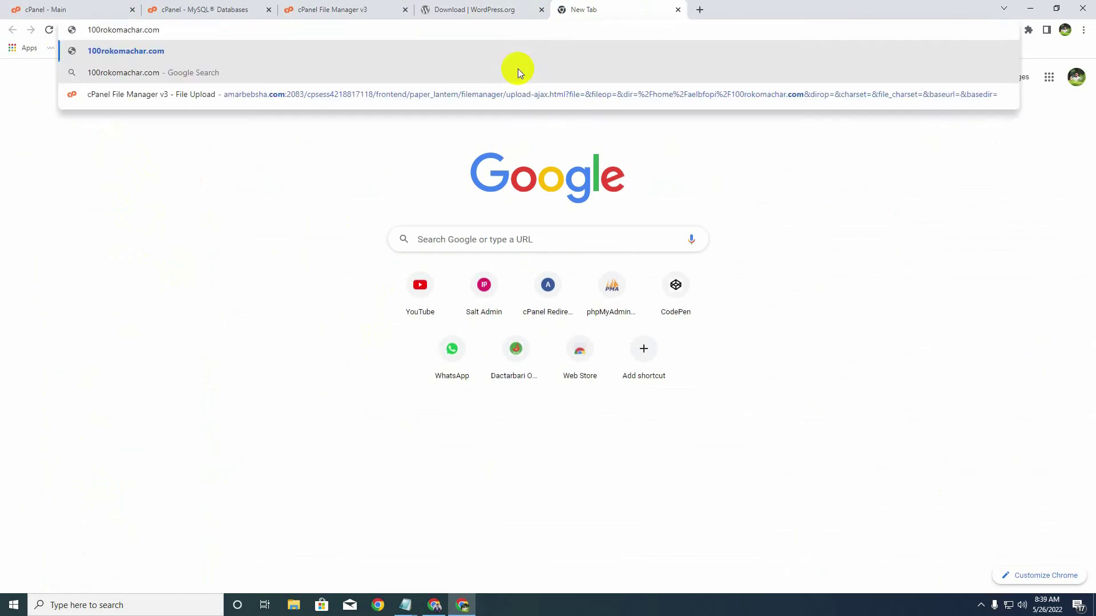
key("Return")
left_click(541, 9)
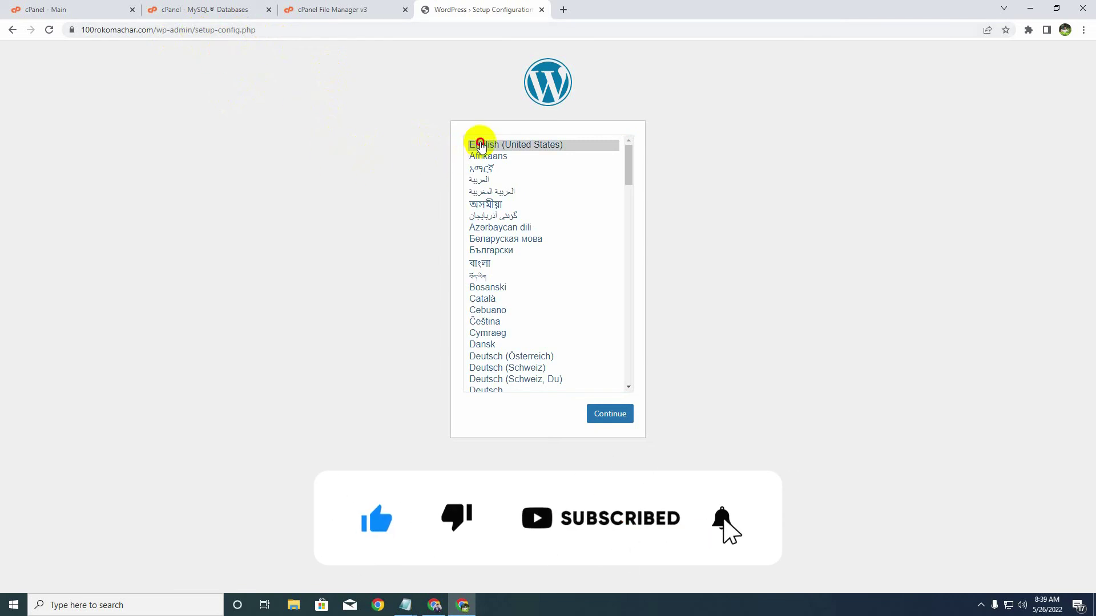
left_click(481, 145)
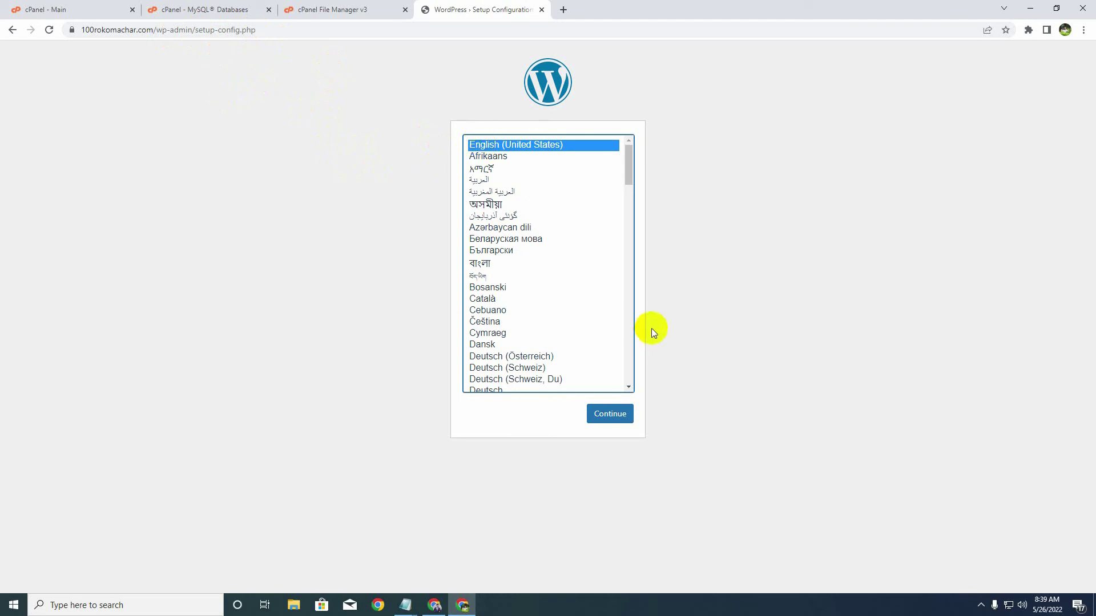
left_click(615, 417)
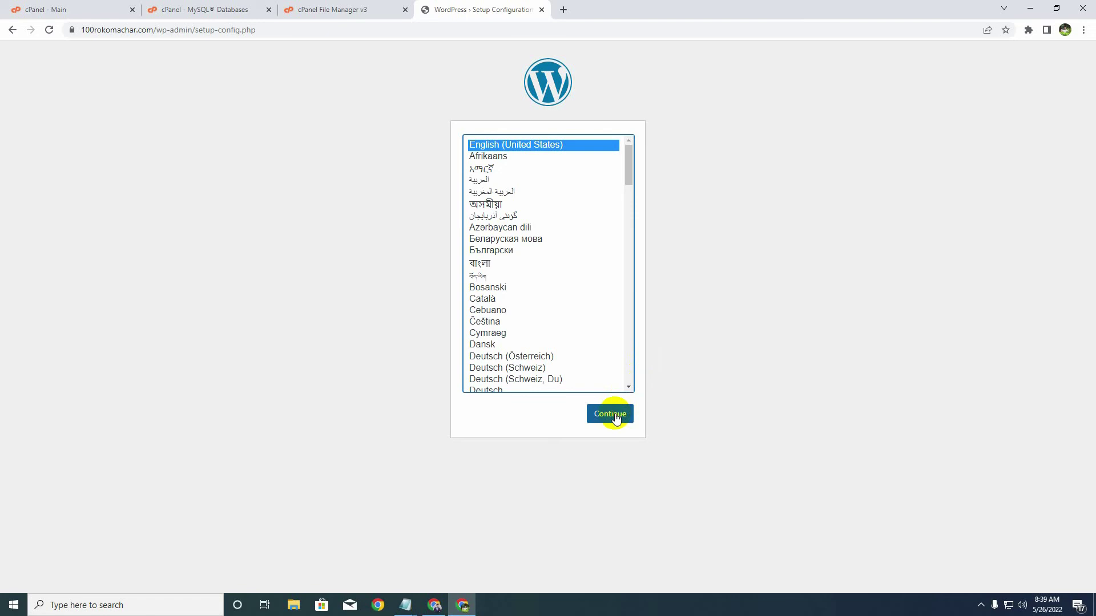
left_click(615, 417)
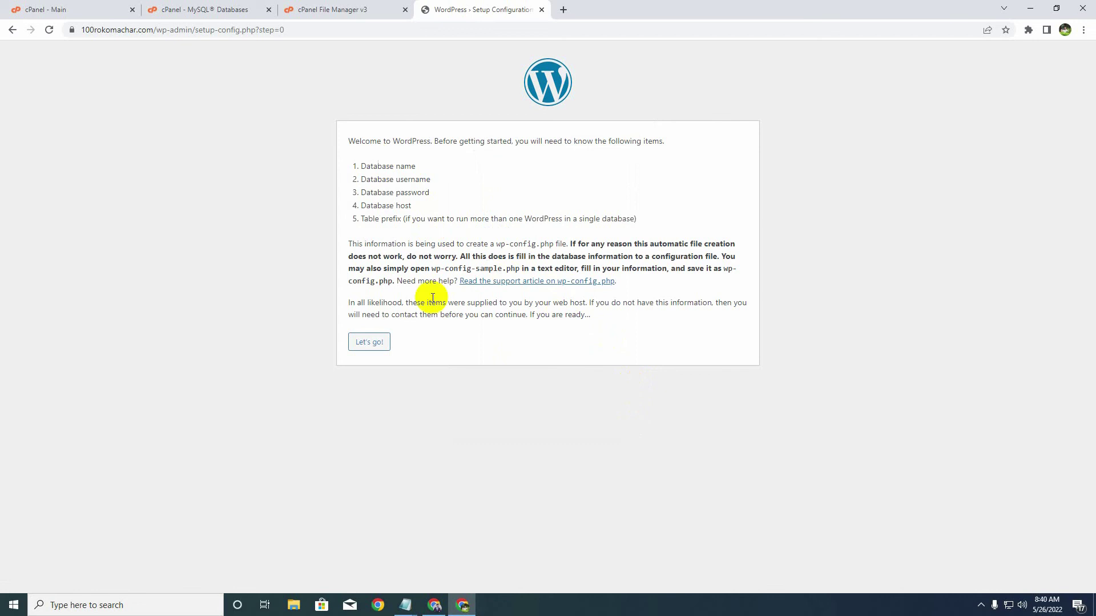
- Review the step 6 database name and password items in the installation notes
mouse_move(402, 607)
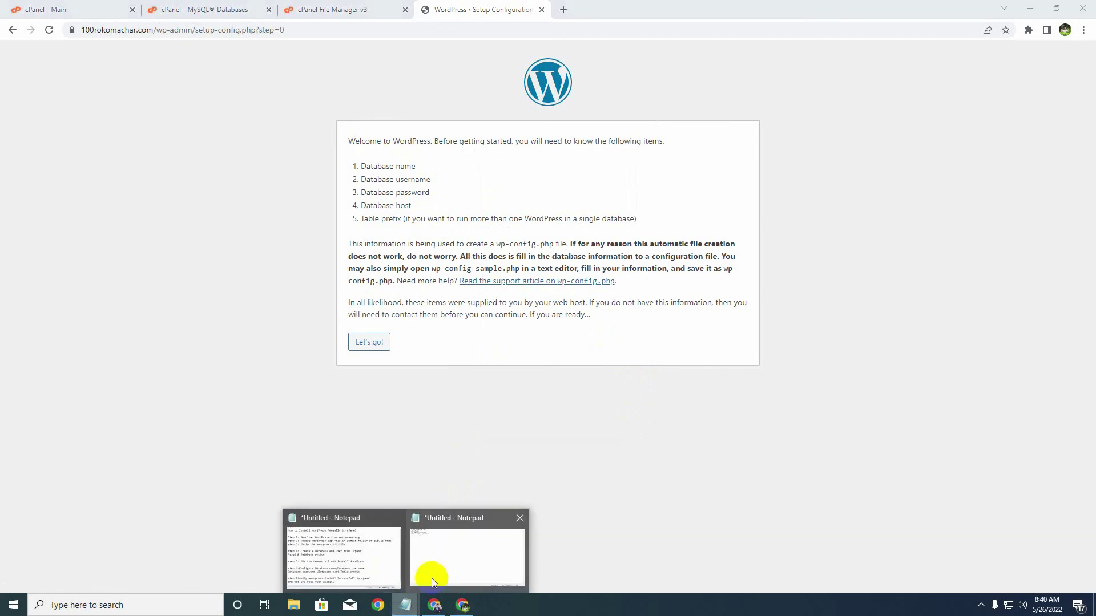
left_click(341, 558)
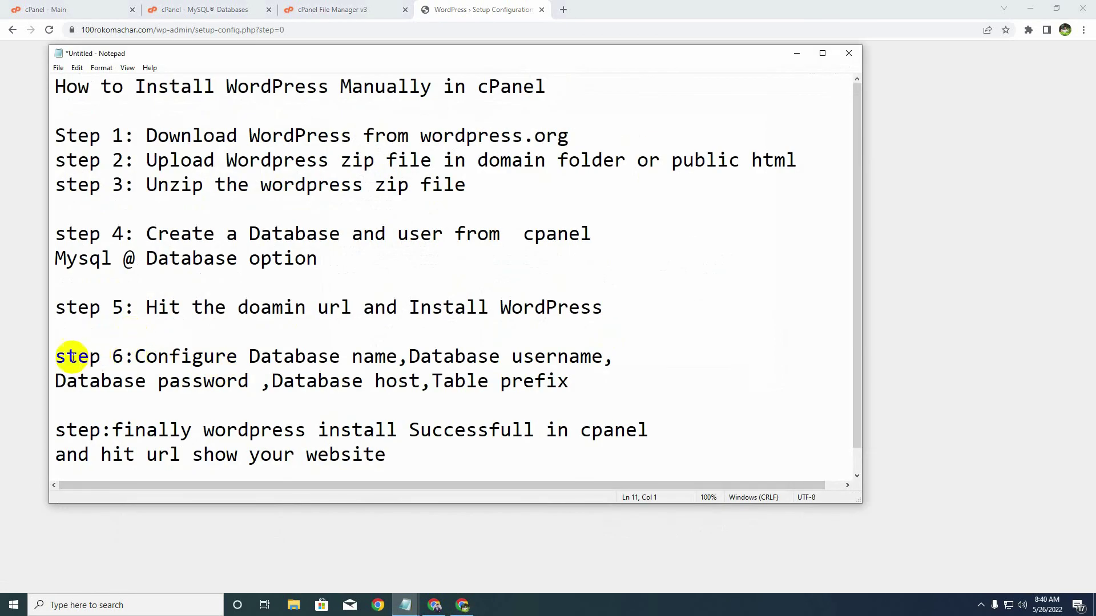
left_click_drag(59, 358, 142, 357)
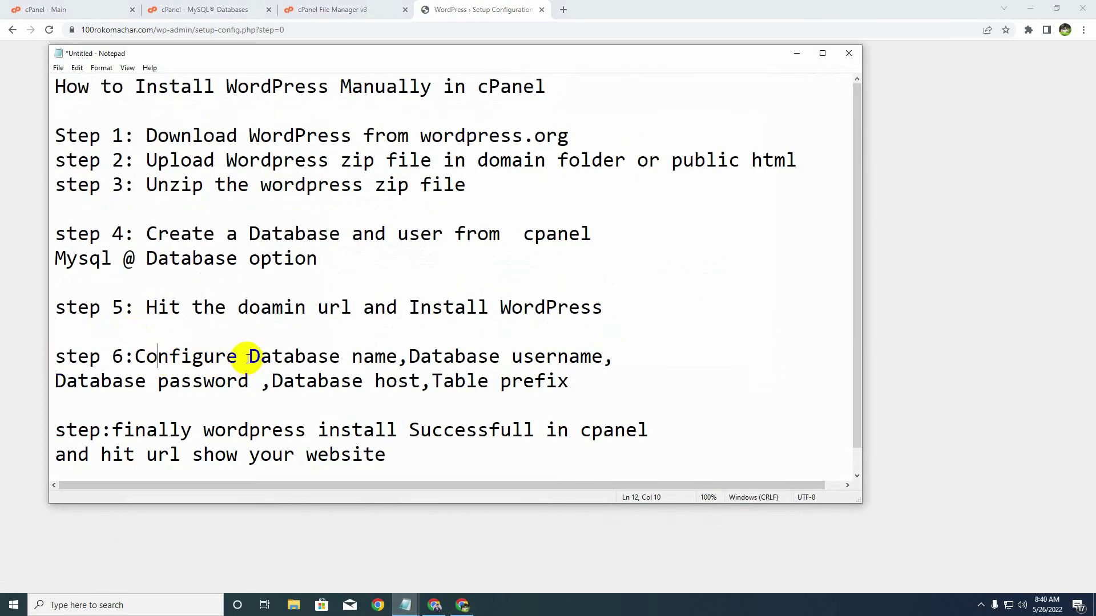
left_click_drag(248, 358, 604, 360)
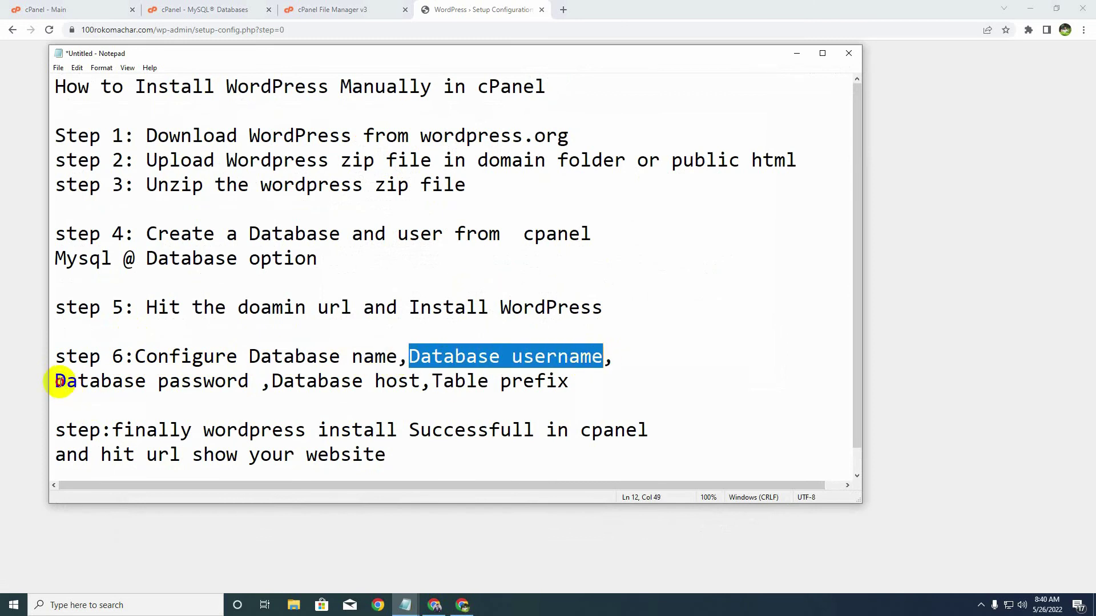
left_click_drag(59, 382, 573, 385)
left_click(797, 54)
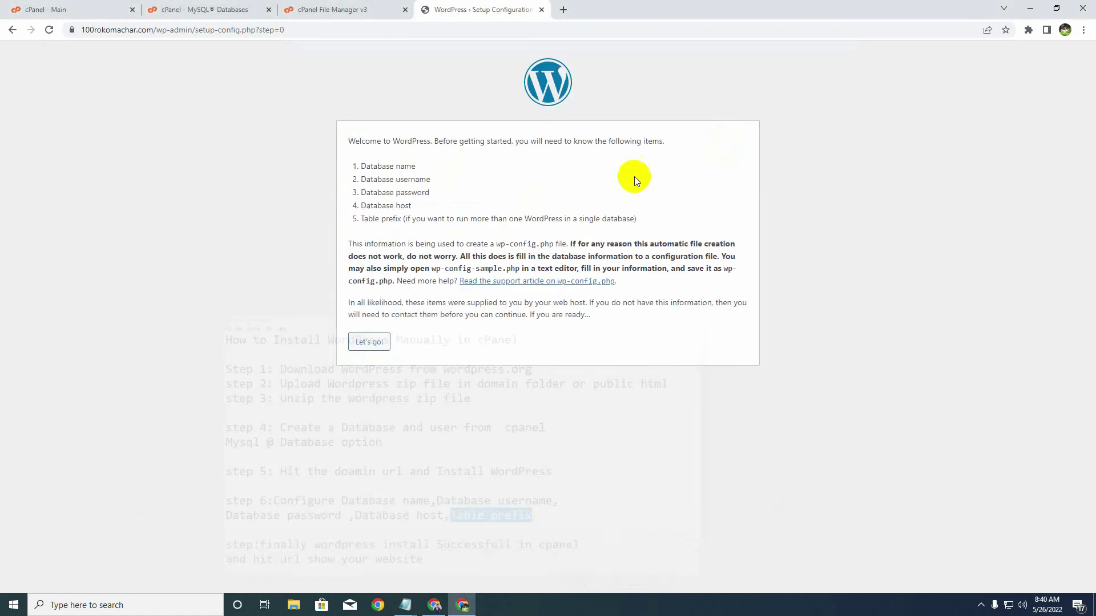
- Go over Database name, Database password and Database host in WordPress's required items list
left_click_drag(362, 166, 431, 179)
left_click_drag(362, 193, 431, 193)
left_click_drag(361, 205, 401, 219)
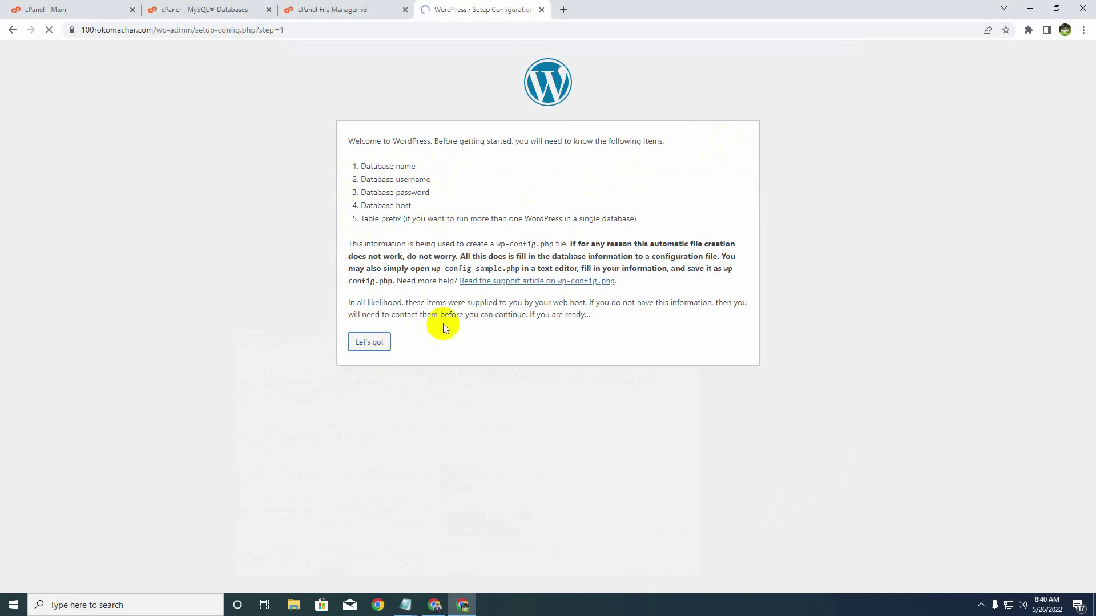
- Replace the default 'wordpress' database name with the saved cPanel database name
left_click_drag(495, 171, 432, 172)
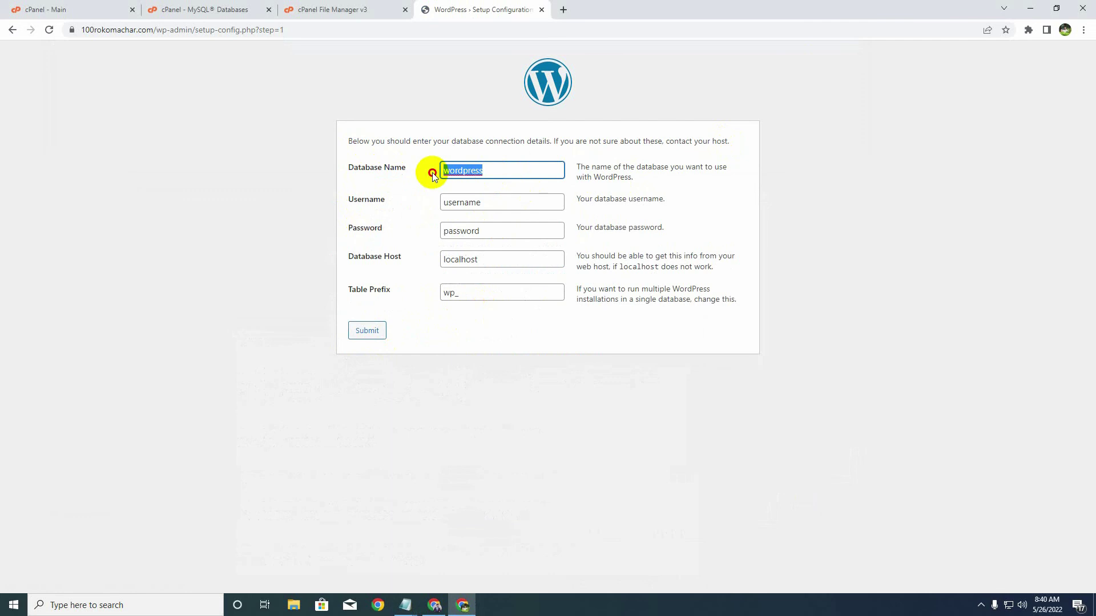
key("BackSpace")
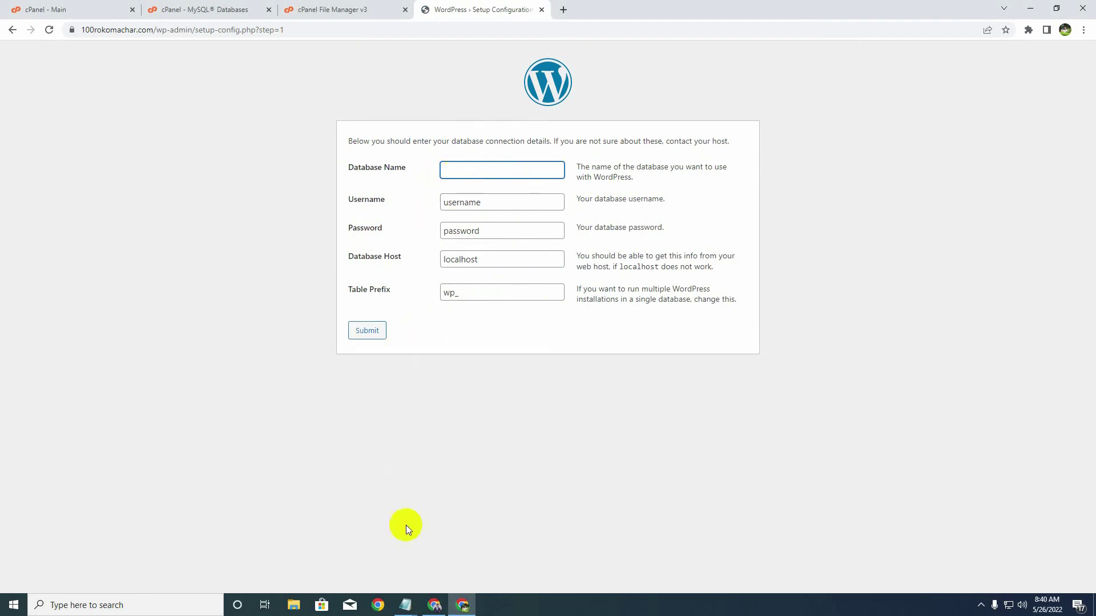
left_click(406, 606)
left_click(451, 550)
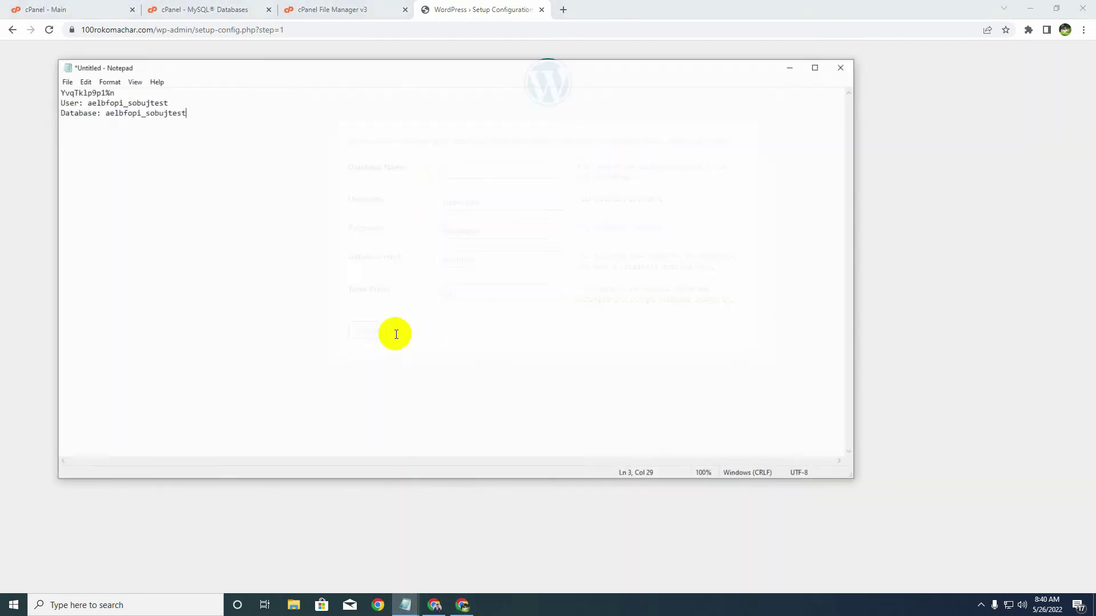
left_click_drag(97, 101, 186, 95)
key("ctrl+c")
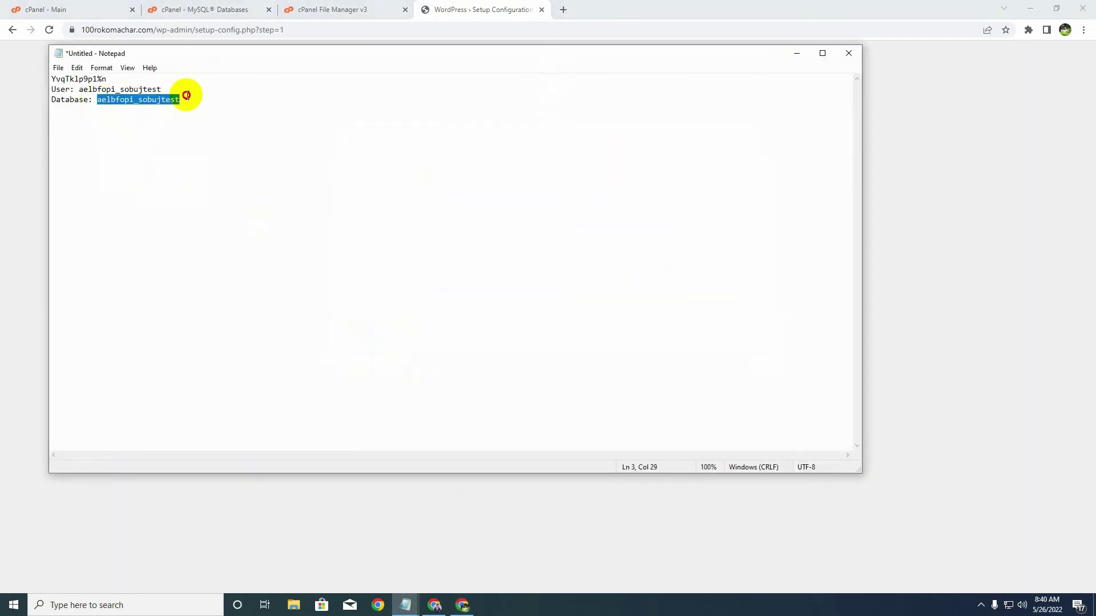
left_click(797, 54)
key("ctrl+v")
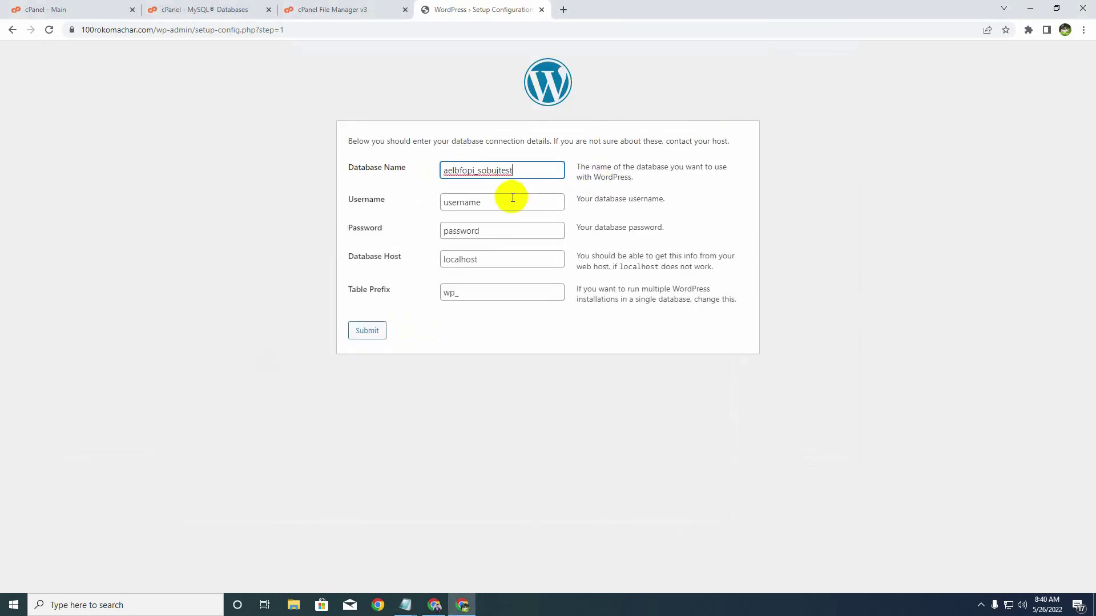
left_click(389, 214)
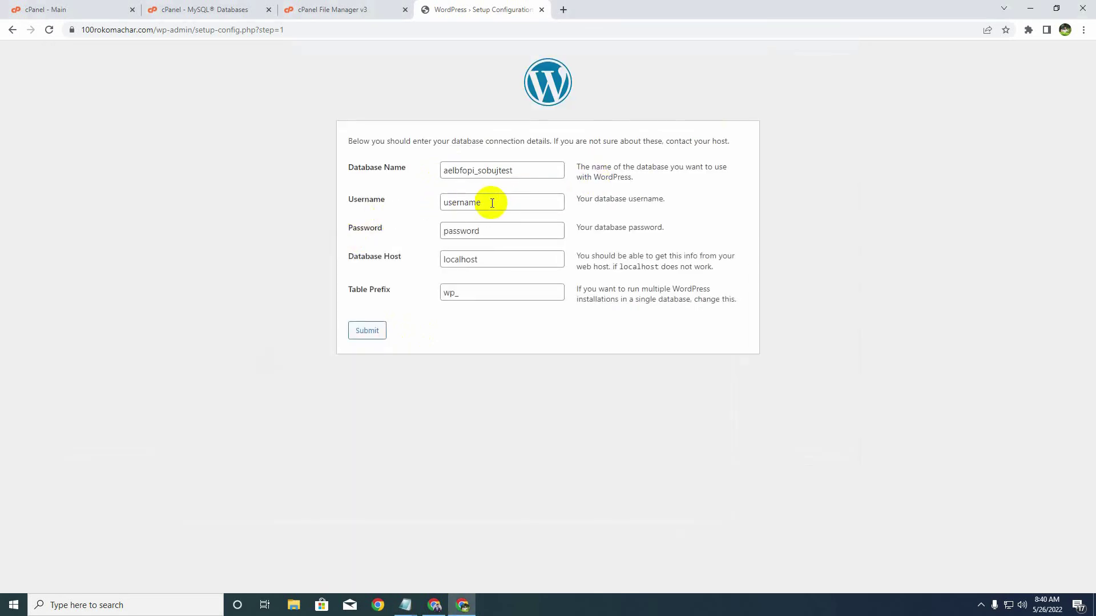
- Replace the default username with the saved database username from the notes
left_click_drag(489, 203, 422, 203)
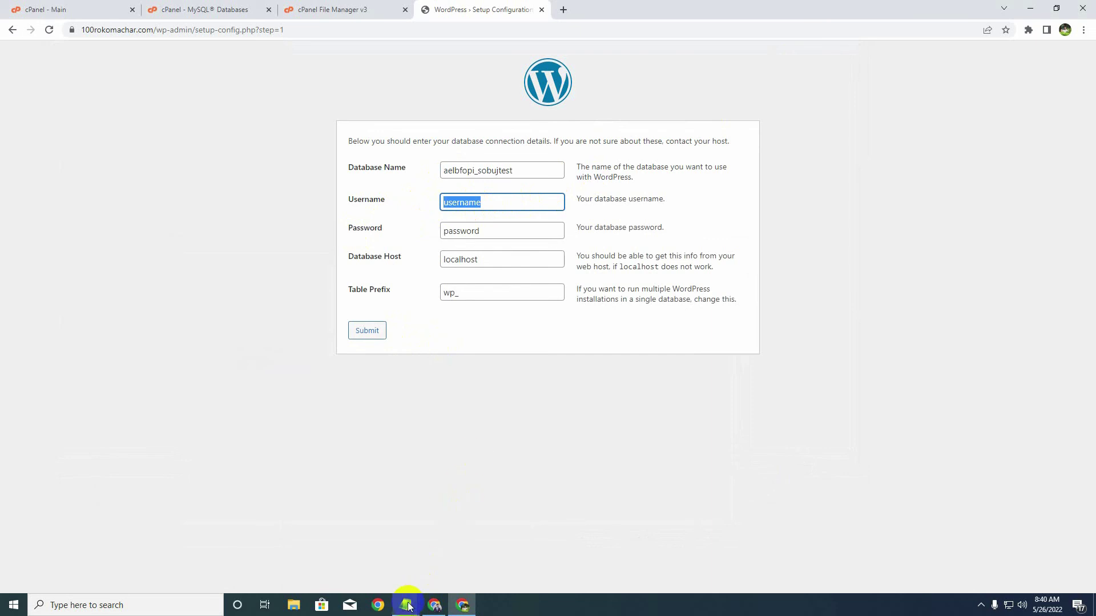
mouse_move(407, 605)
left_click(464, 565)
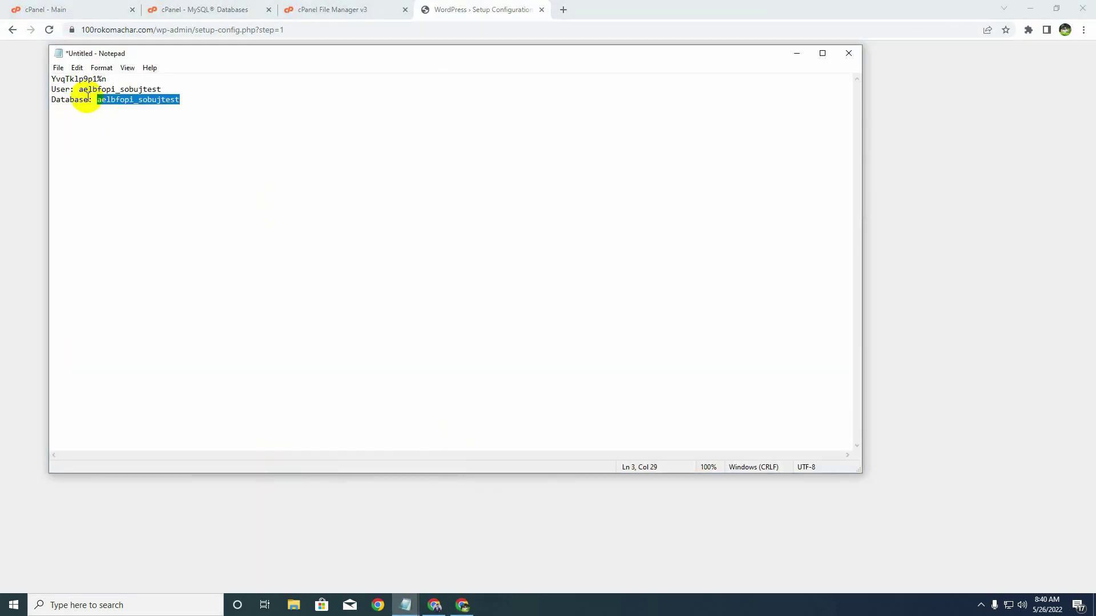
left_click_drag(78, 90, 165, 89)
key("ctrl+c")
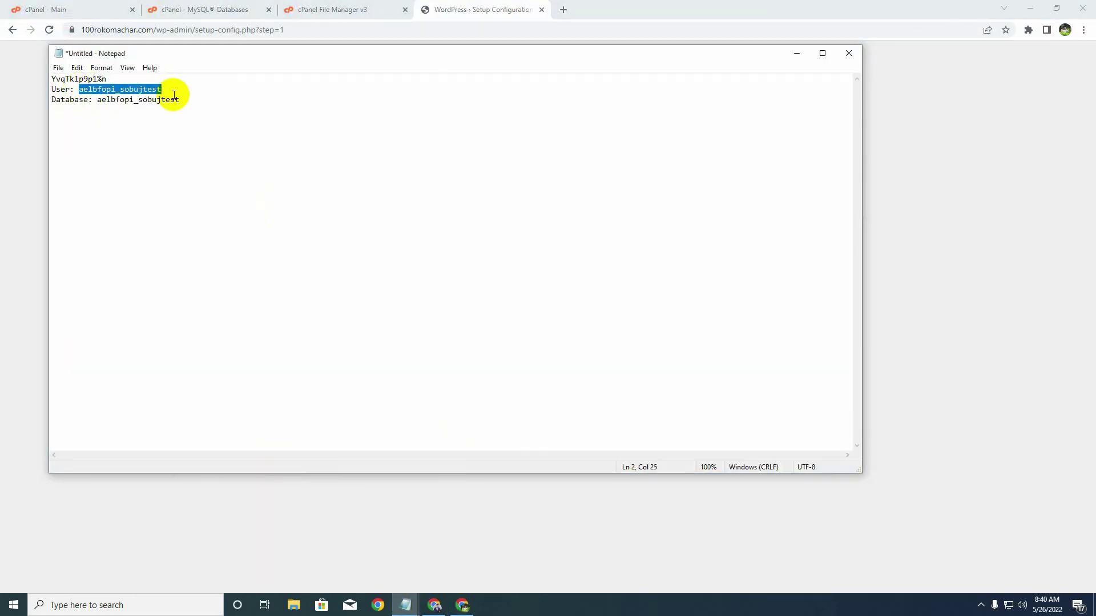
left_click(792, 55)
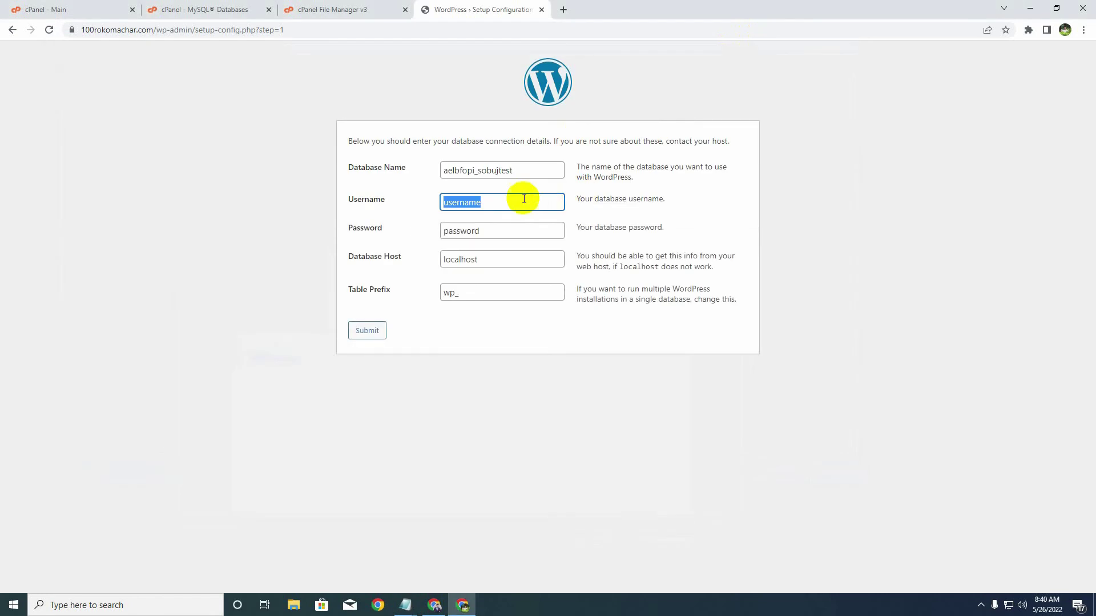
key("ctrl+v")
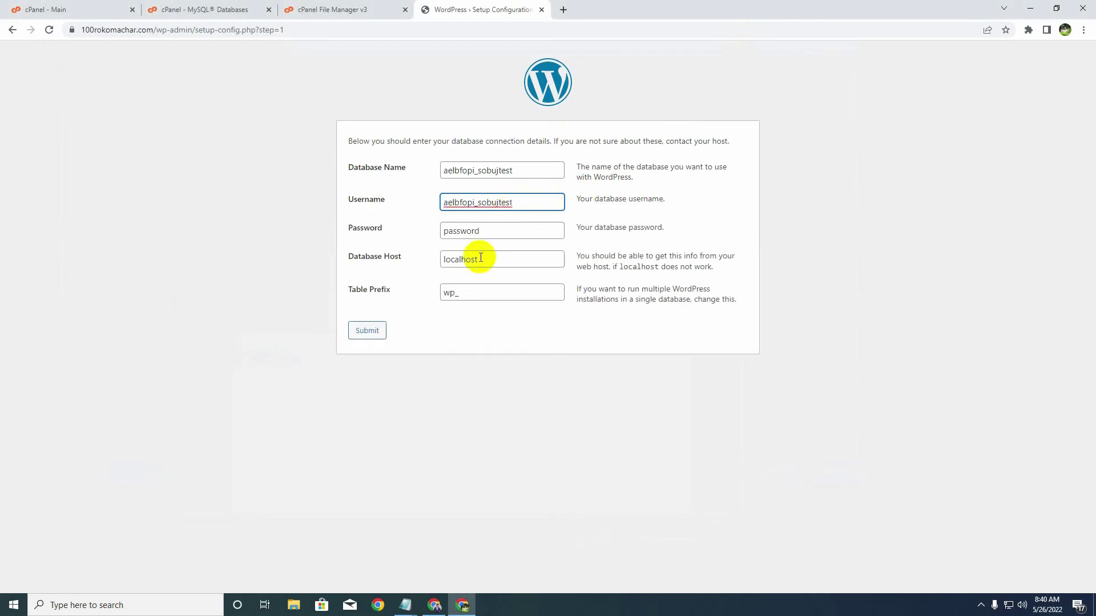
- Replace the default password with the saved database password from the notes
left_click(481, 231)
double_click(493, 233)
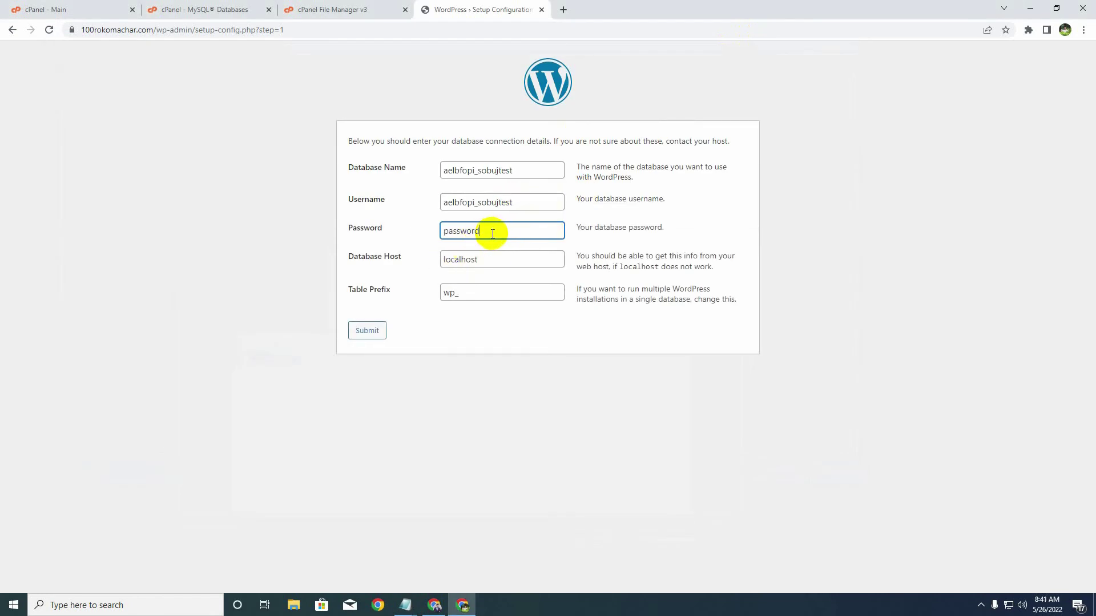
key("BackSpace")
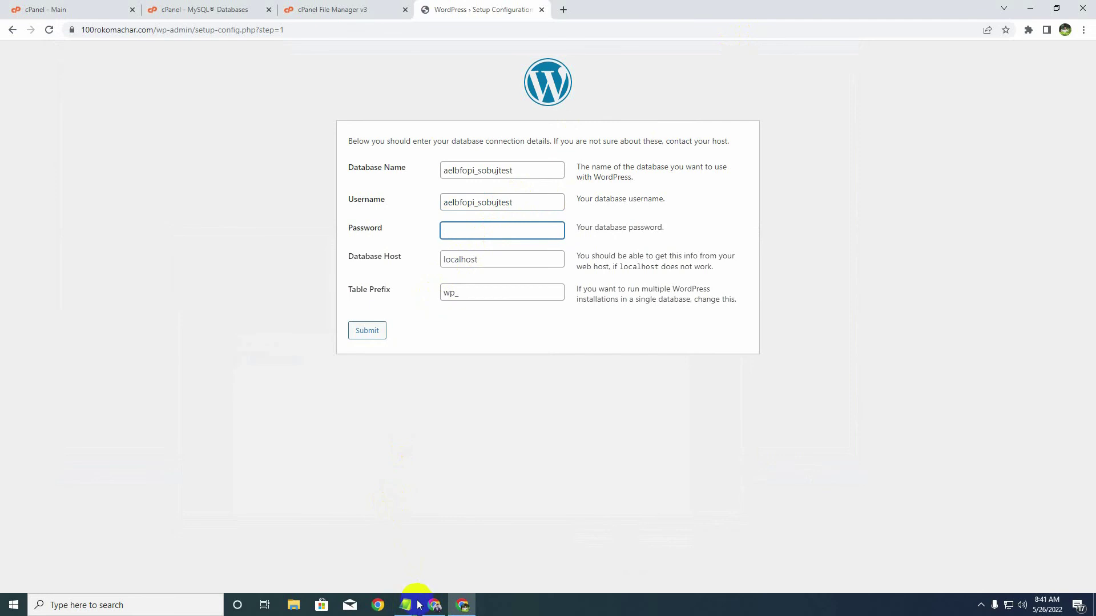
mouse_move(405, 605)
left_click(450, 562)
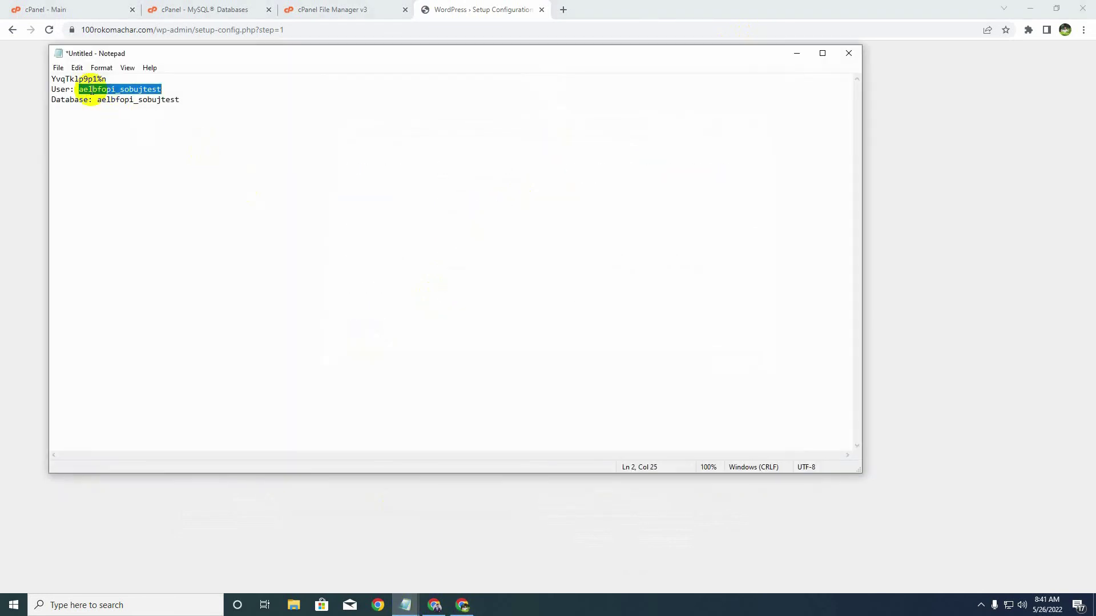
left_click(53, 79)
left_click_drag(53, 79, 107, 80)
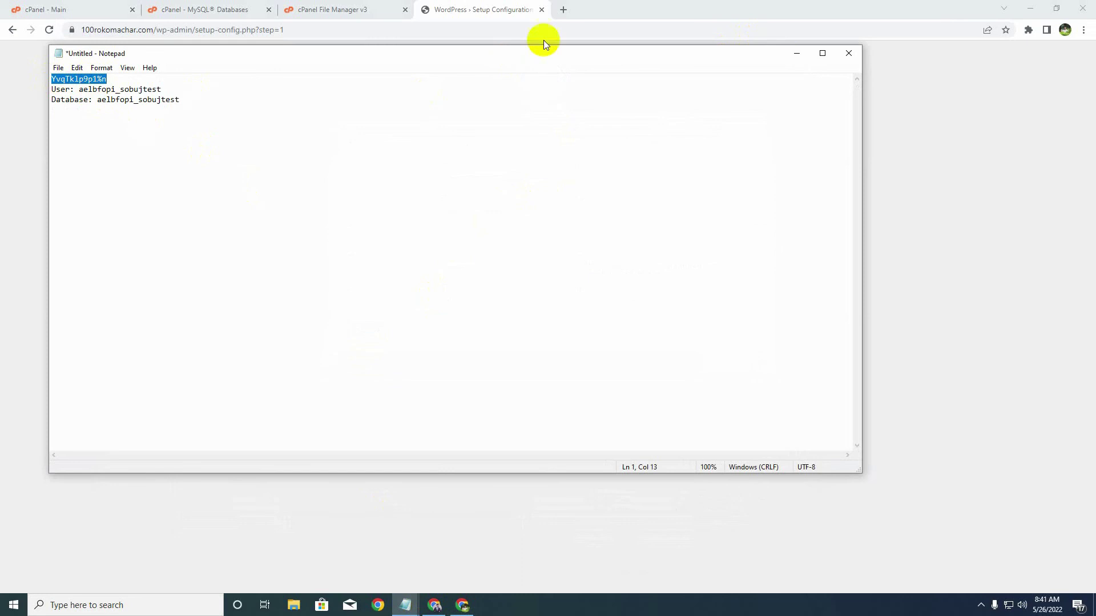
left_click(801, 53)
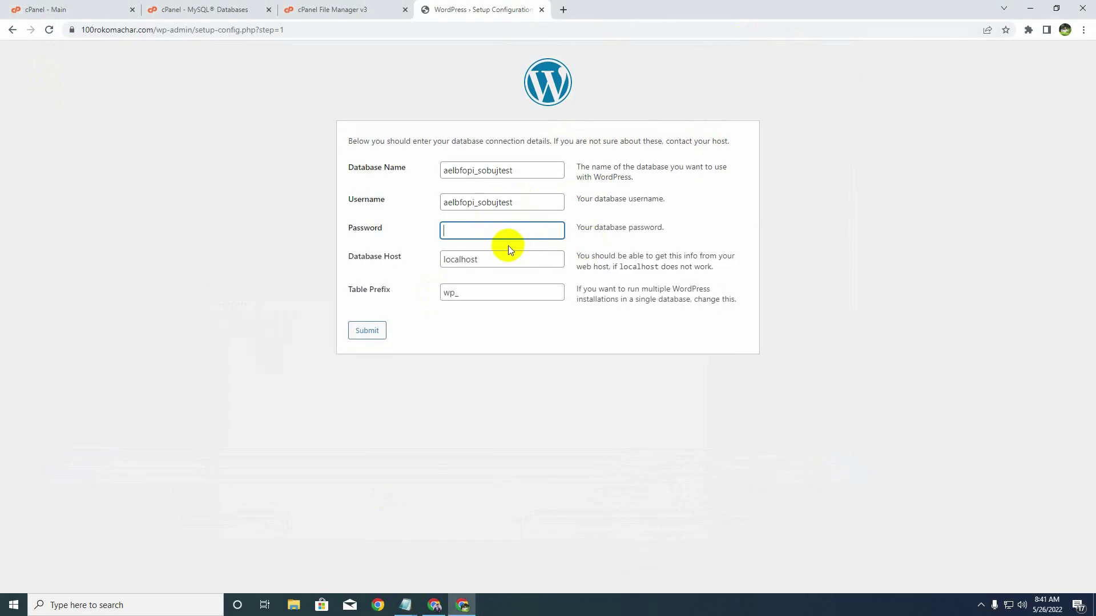
key("ctrl+v")
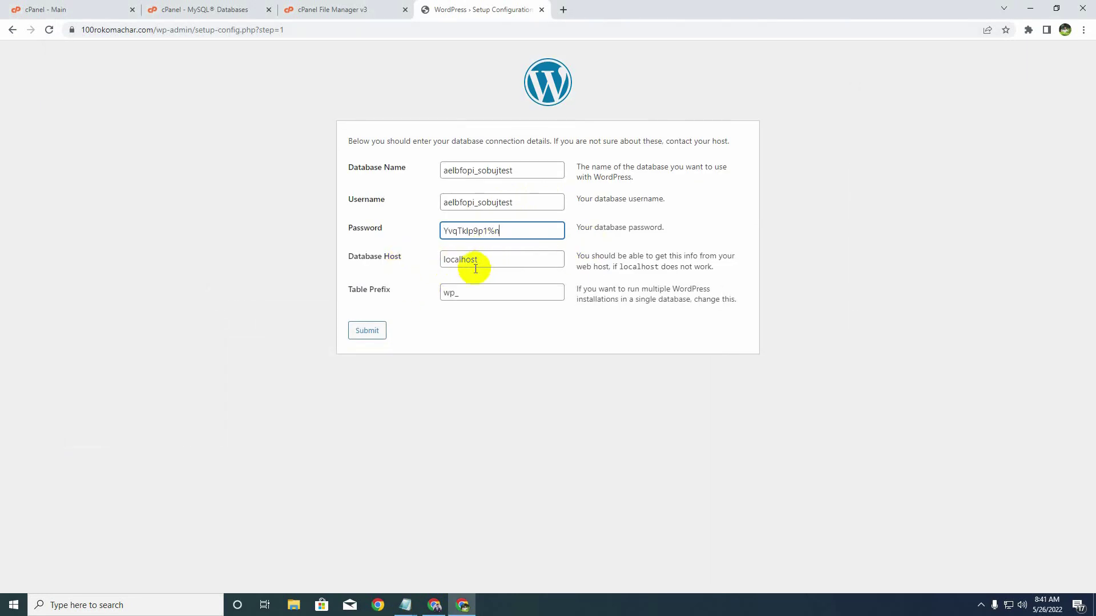
- Change the table prefix from wp_ to xzt_ and submit the database details
left_click_drag(454, 295, 440, 294)
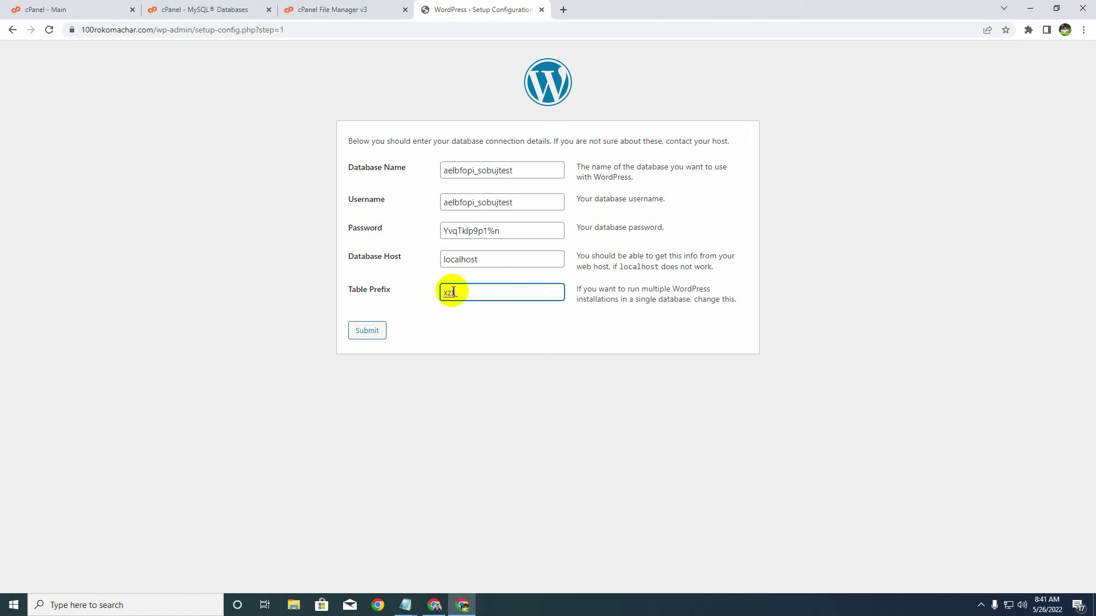
left_click(458, 291)
double_click(454, 292)
left_click_drag(454, 292, 439, 290)
left_click(432, 334)
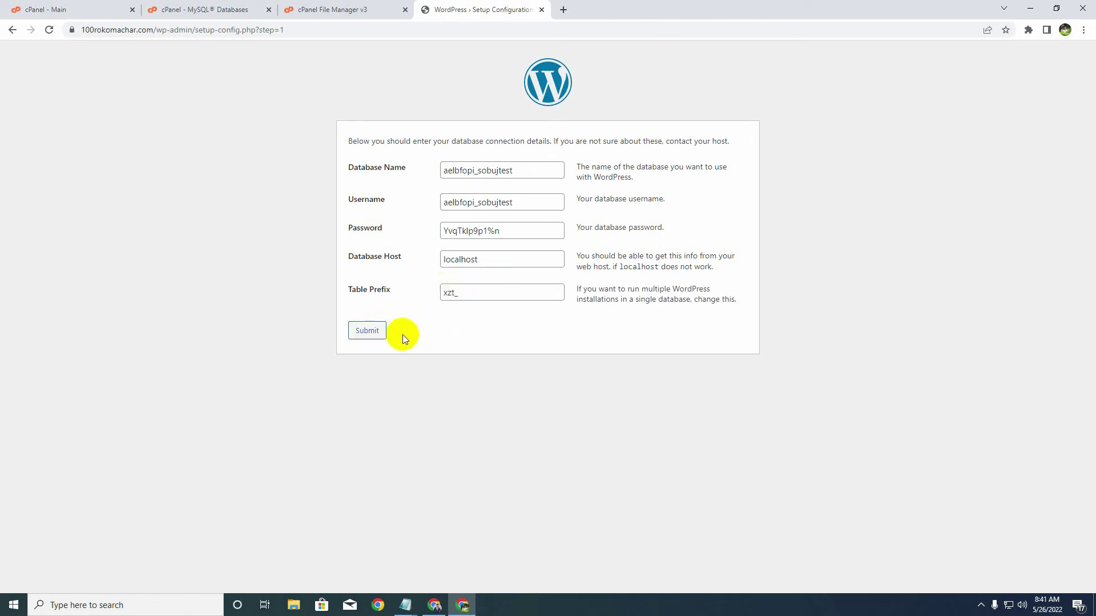
left_click(368, 334)
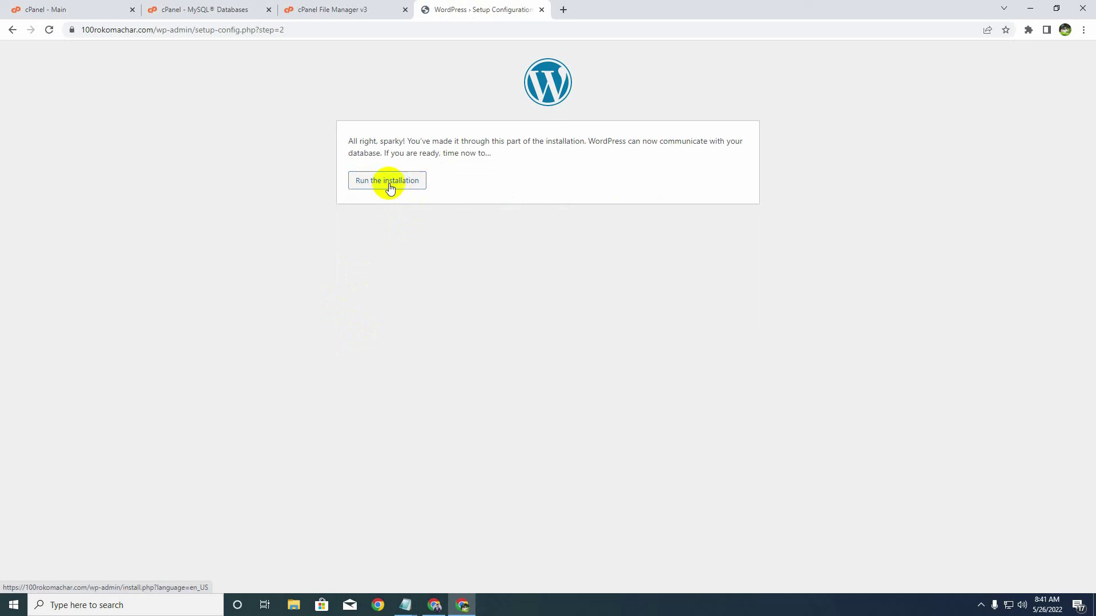
- Enter the site title 'Software development company' and the admin username on the install form
left_click(389, 187)
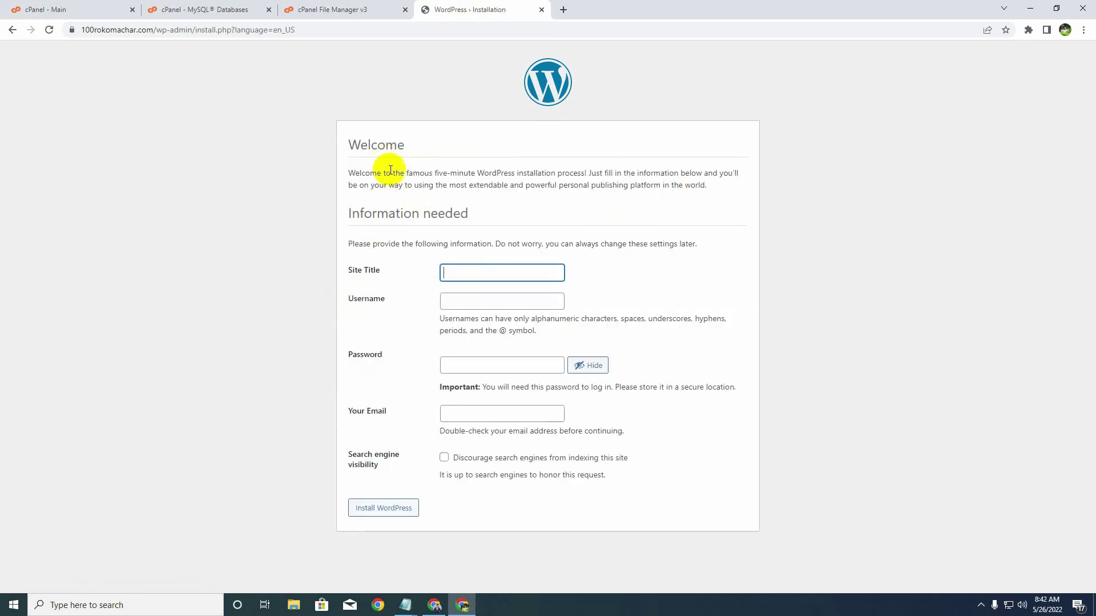
left_click(391, 215)
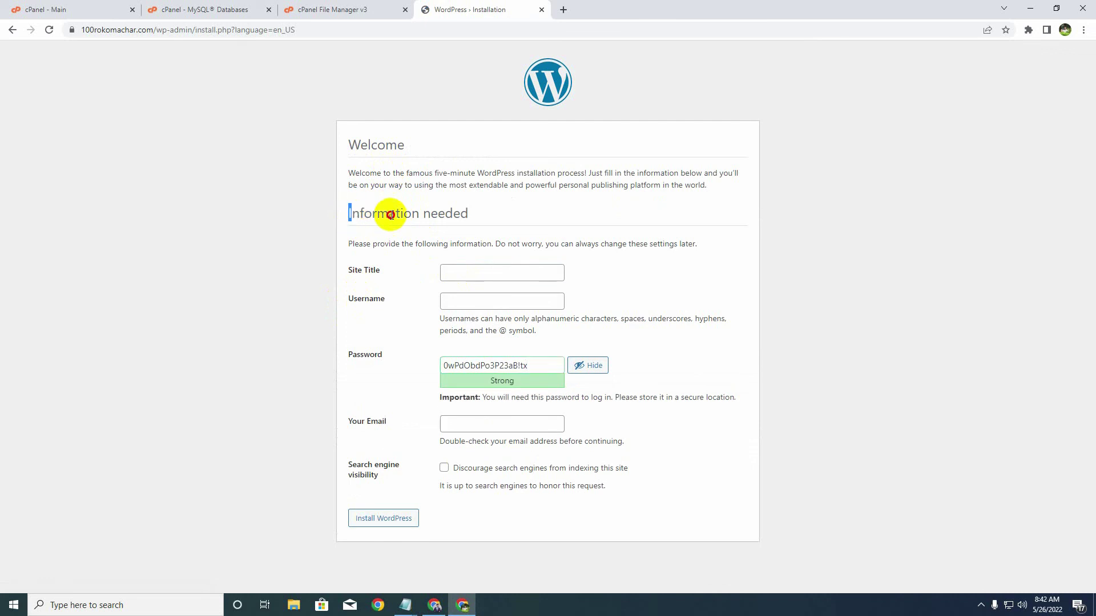
left_click_drag(390, 214, 467, 212)
triple_click(393, 271)
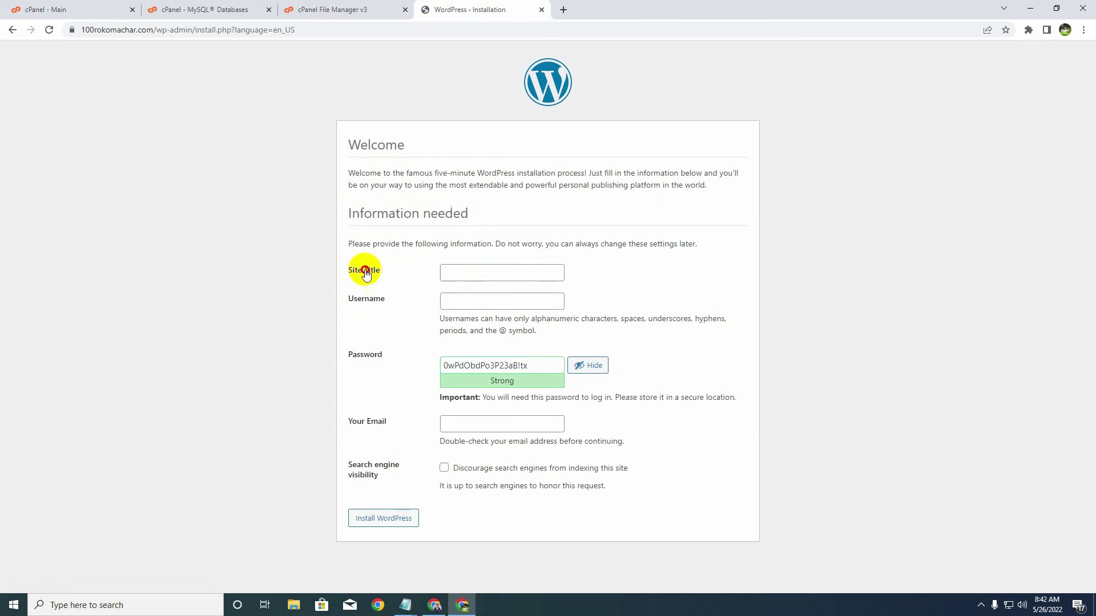
left_click(459, 272)
type("Software development company")
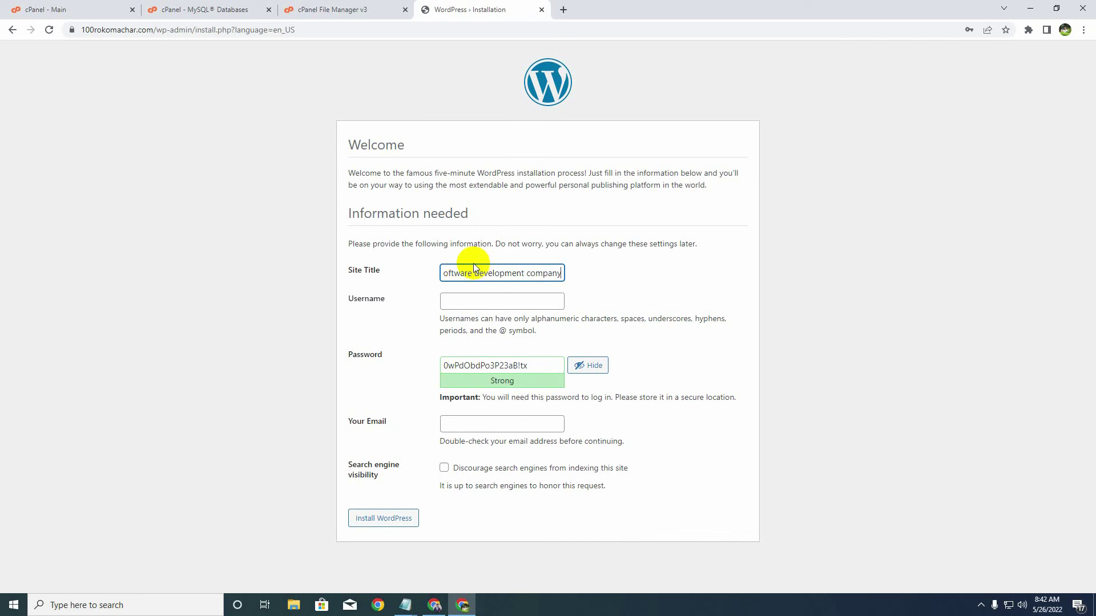
left_click(471, 296)
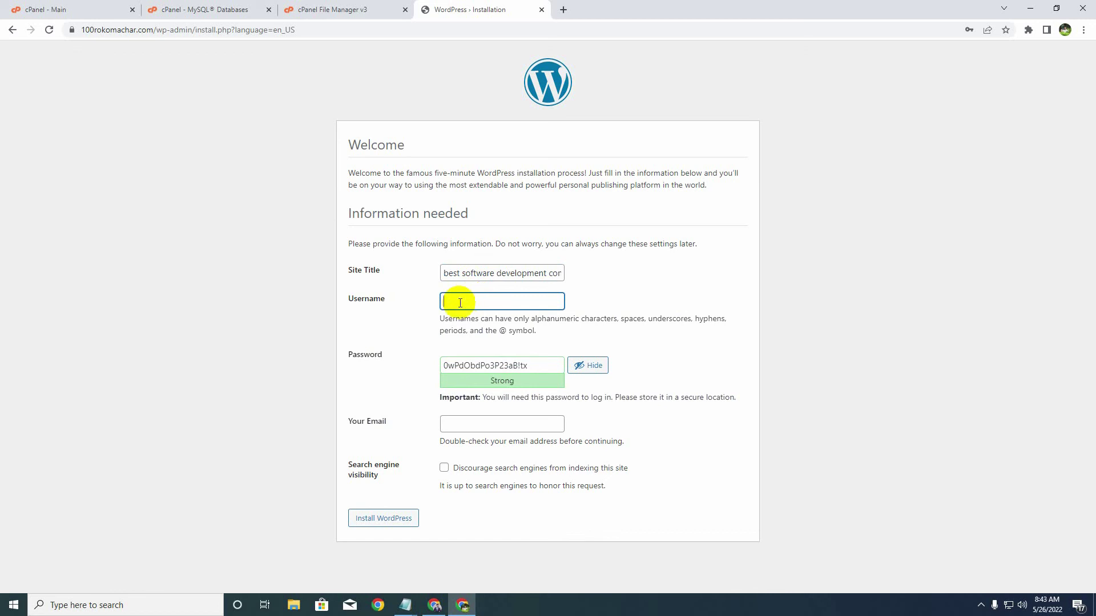
type("sobuj")
- Replace the generated password with a custom admin password
left_click_drag(487, 302, 414, 302)
left_click_drag(533, 364, 402, 350)
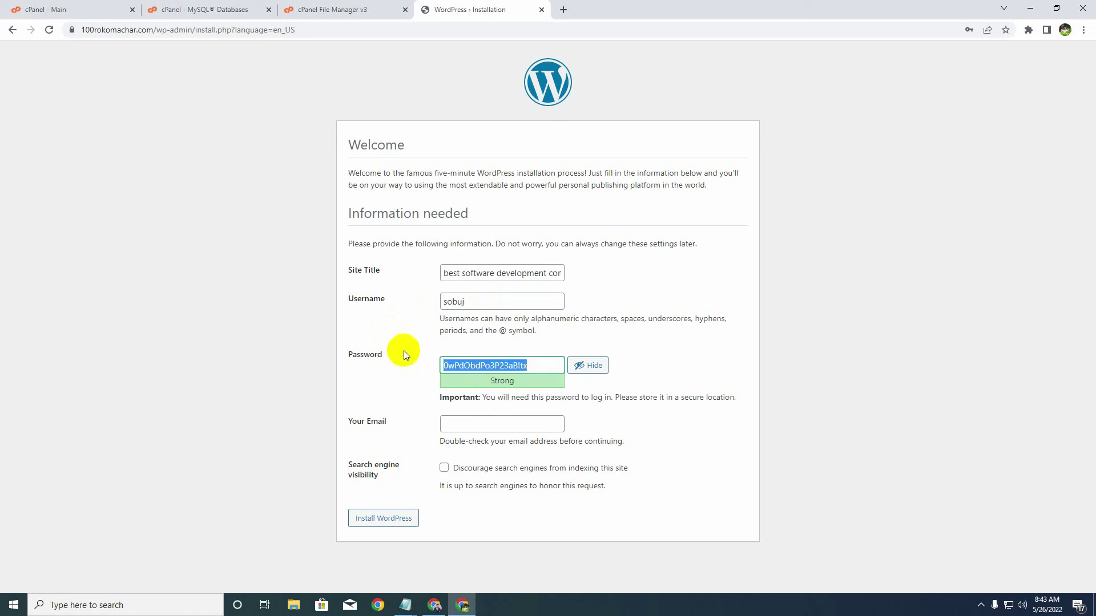
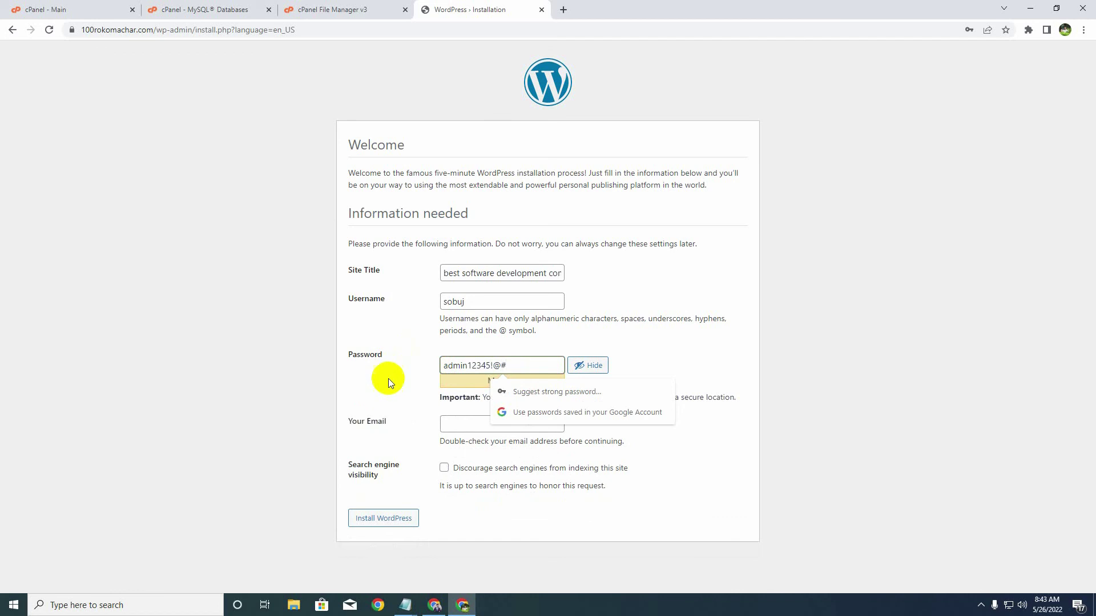
left_click(388, 379)
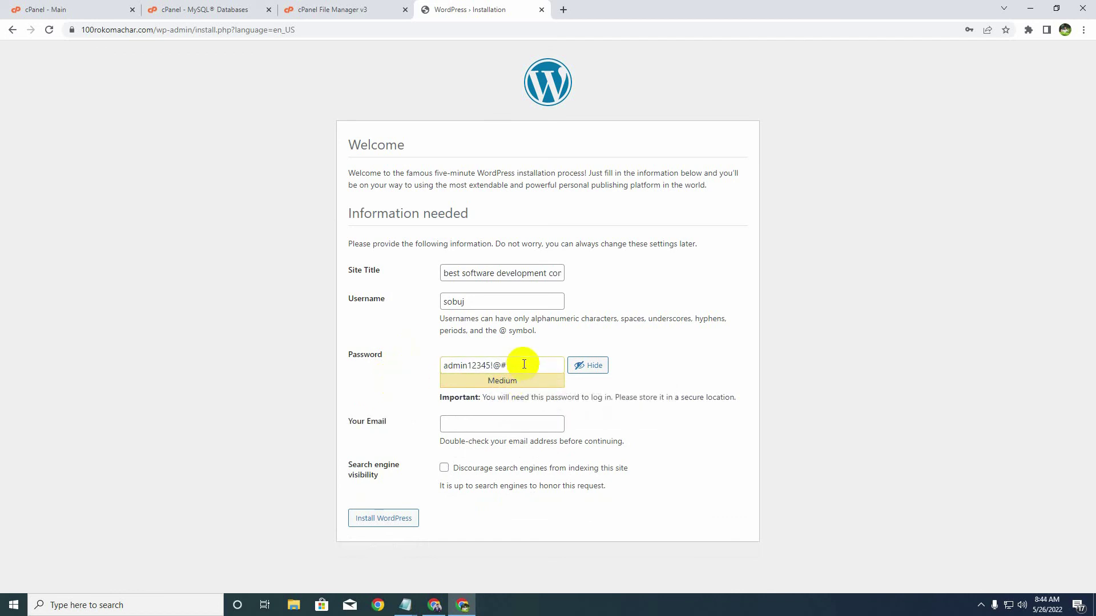
left_click(449, 368)
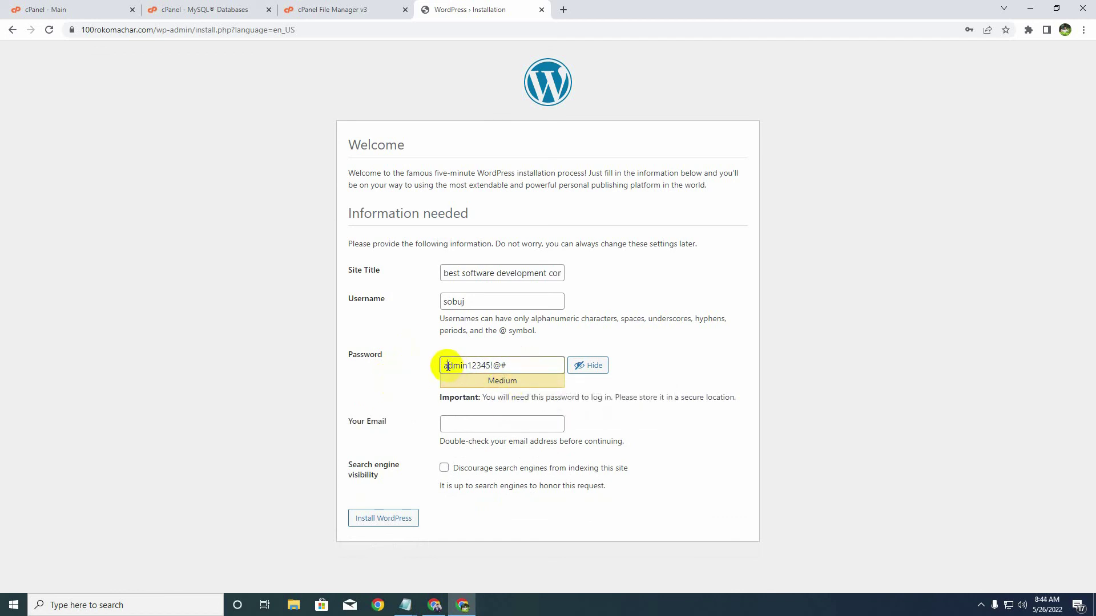
- Enter the admin e-mail address, discourage search engine indexing, and install WordPress
left_click(460, 423)
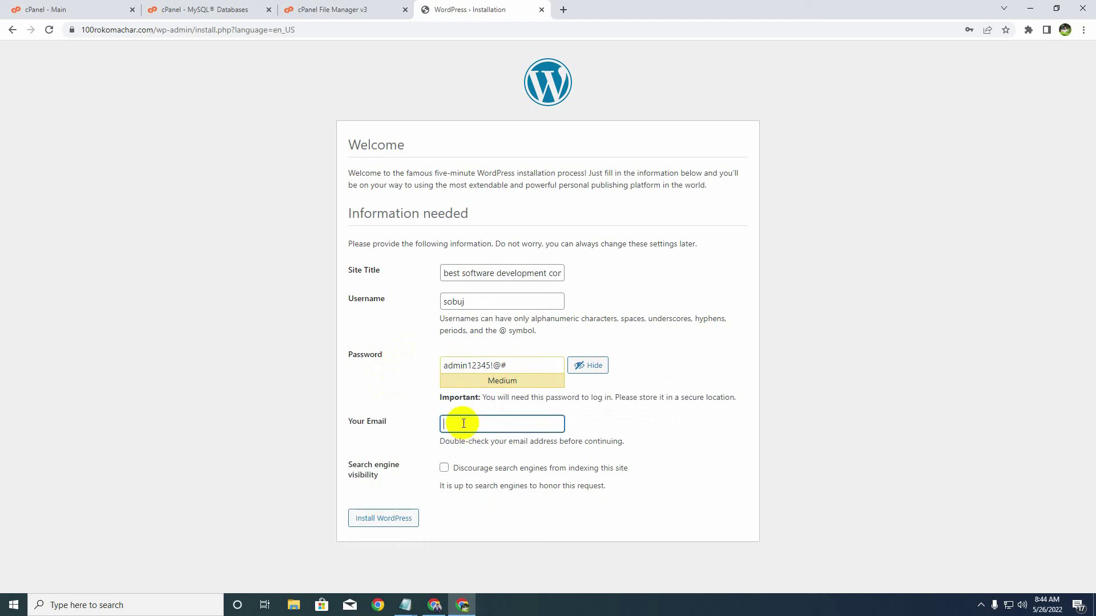
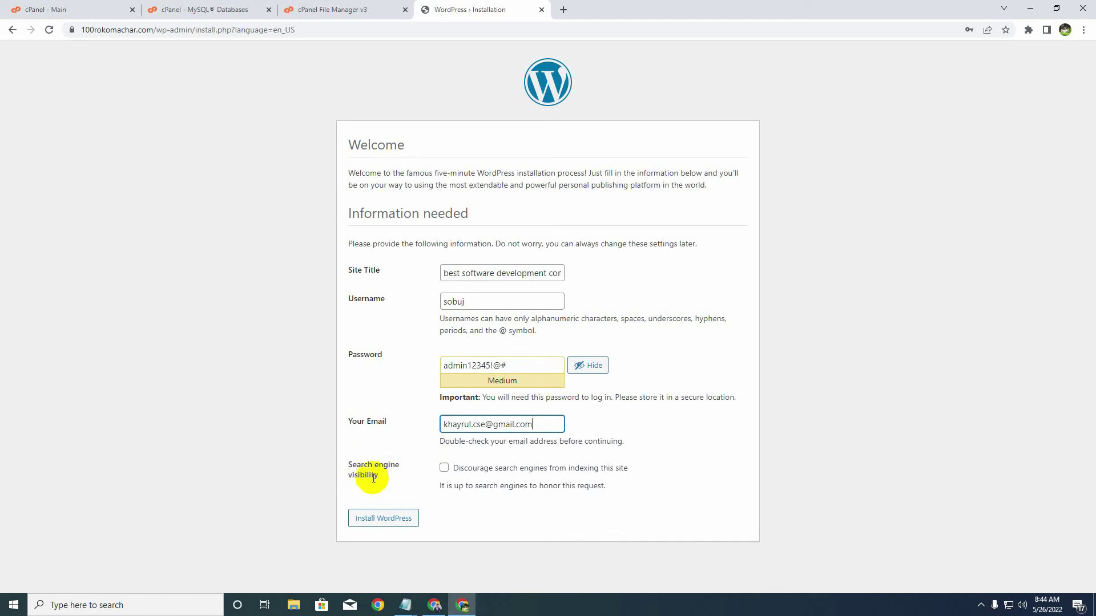
left_click(443, 469)
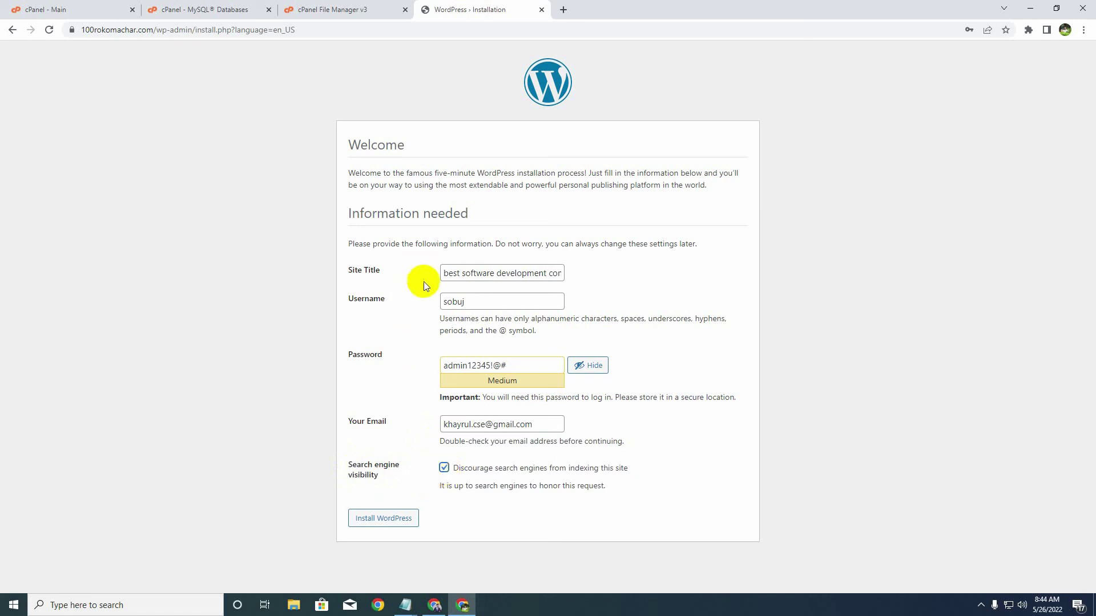
left_click(382, 519)
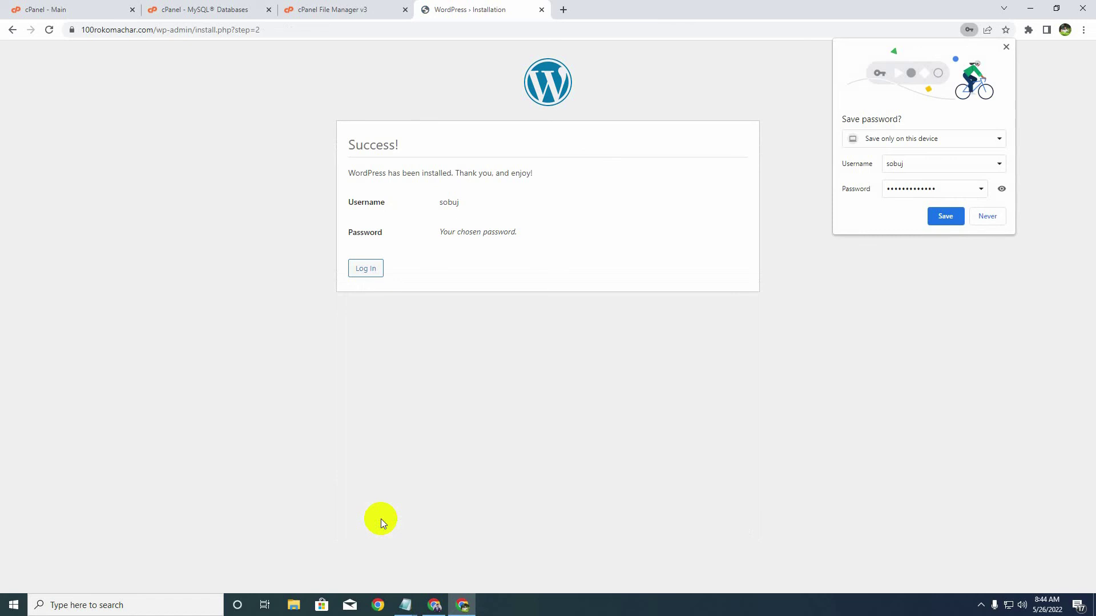
- Decline Chrome's save-password prompt and go from the Success page to the login page
left_click(985, 216)
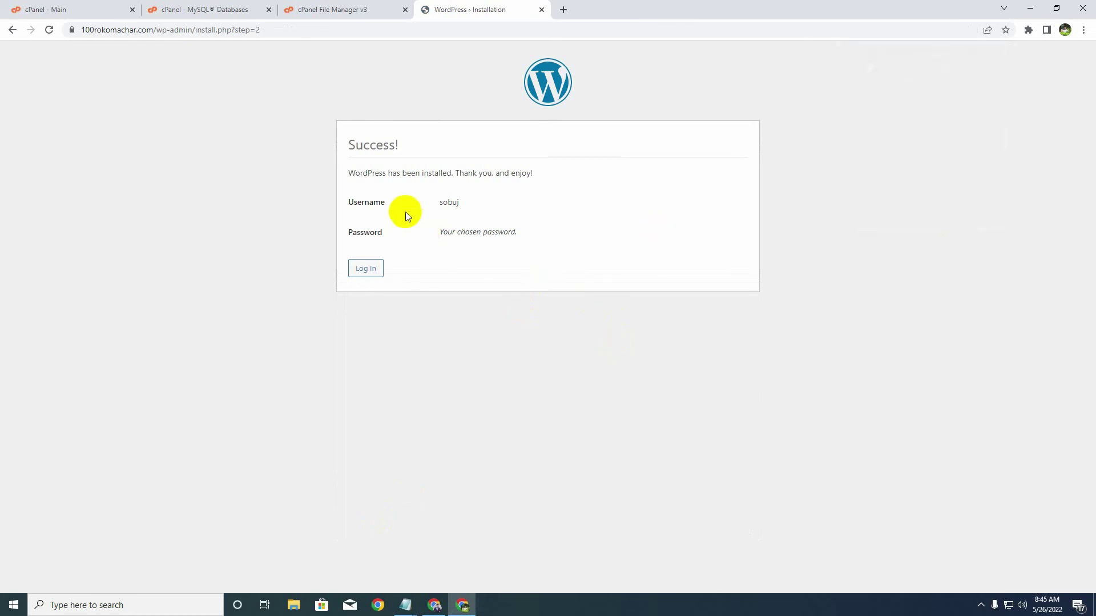
left_click_drag(357, 173, 453, 172)
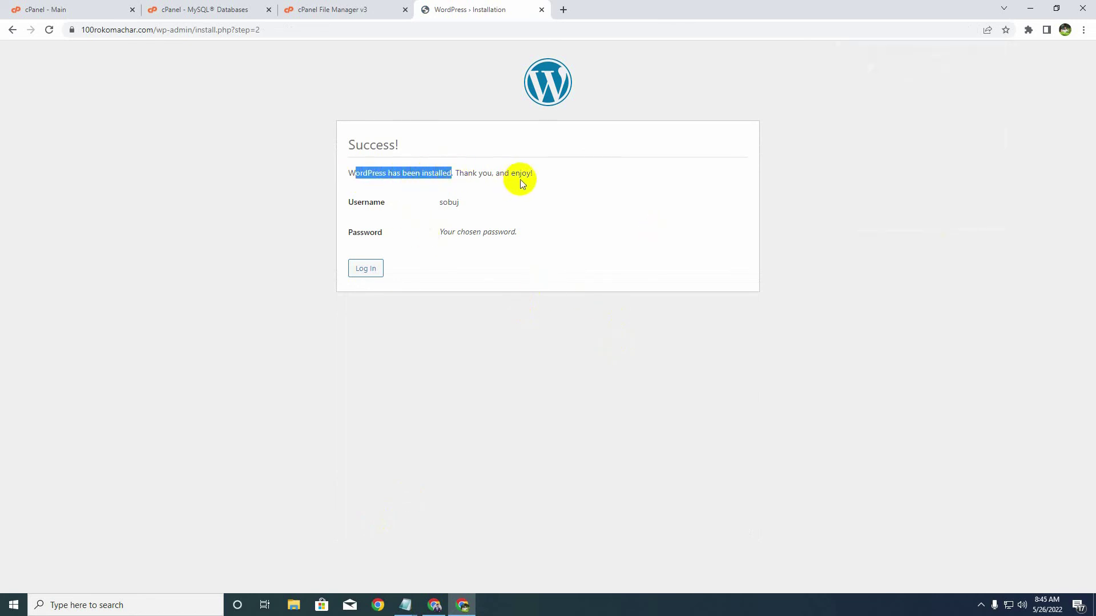
left_click(498, 193)
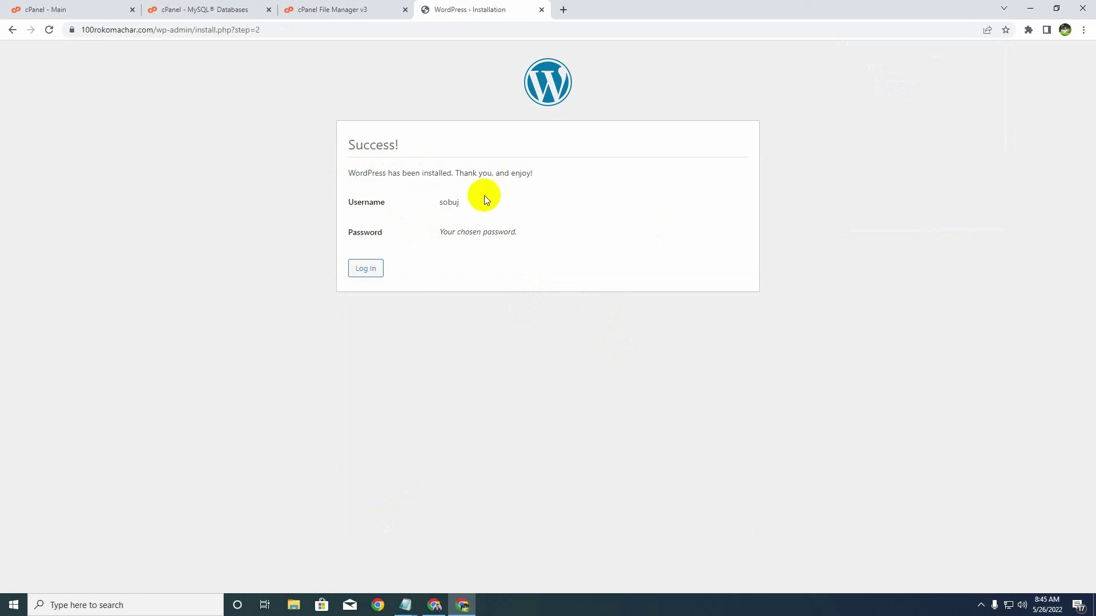
left_click(366, 269)
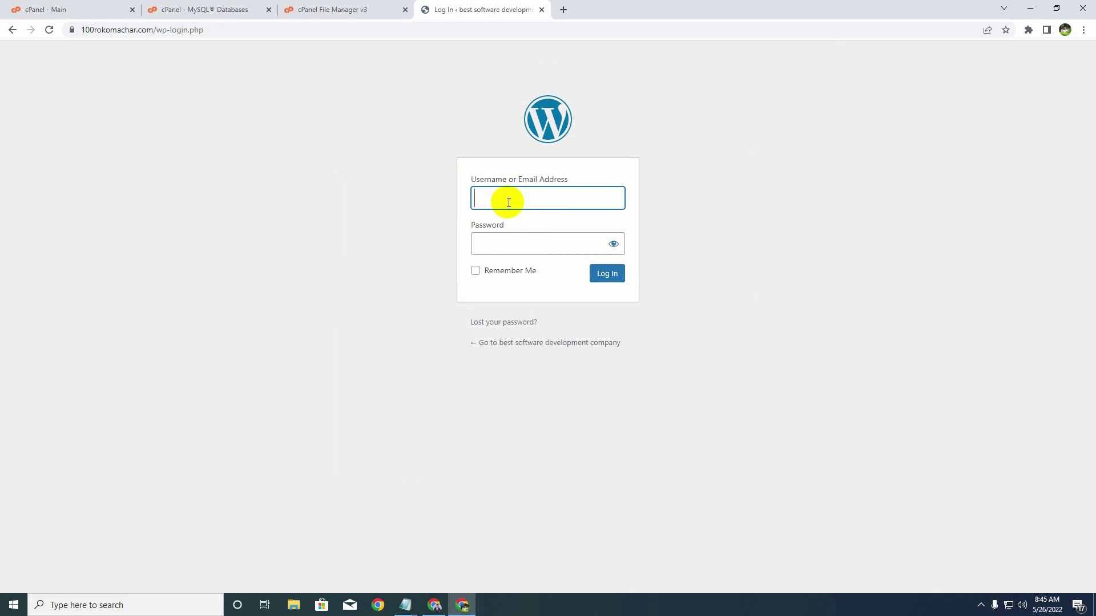
- Log in with the new admin username and password
type("sobuj")
left_click(496, 248)
type("******")
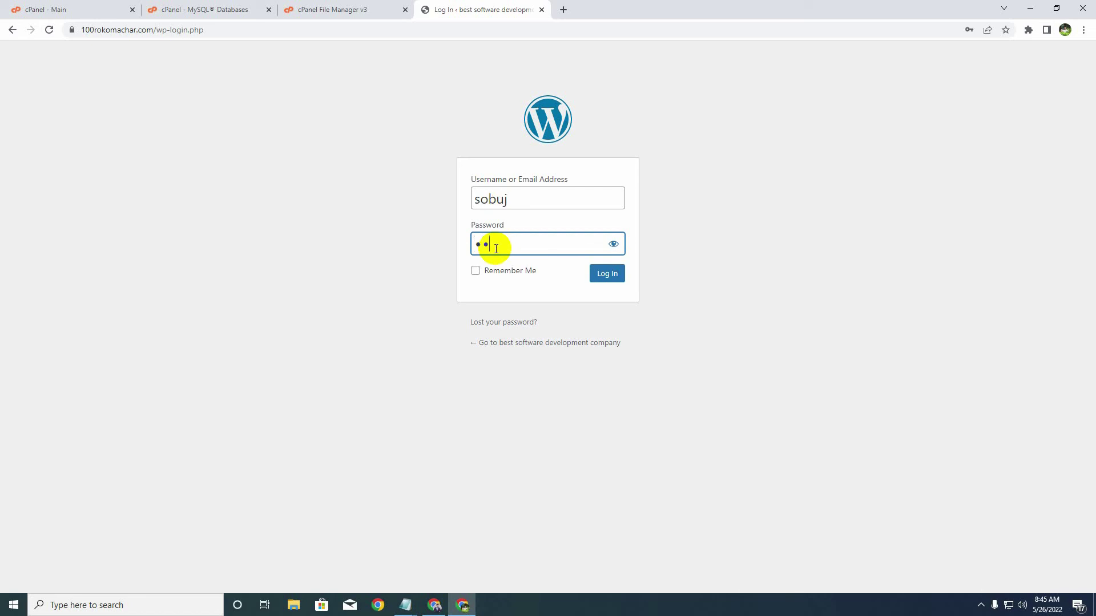
type("*******")
left_click(609, 279)
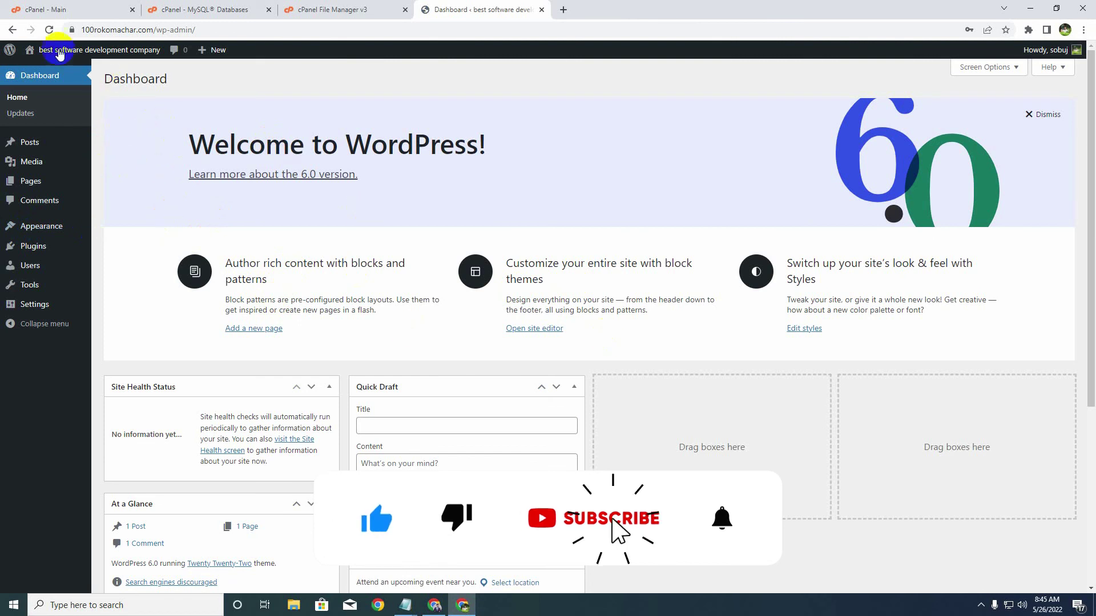
- Open the live site with its Hello world! post in a new tab, then return to the Dashboard
left_click(46, 71)
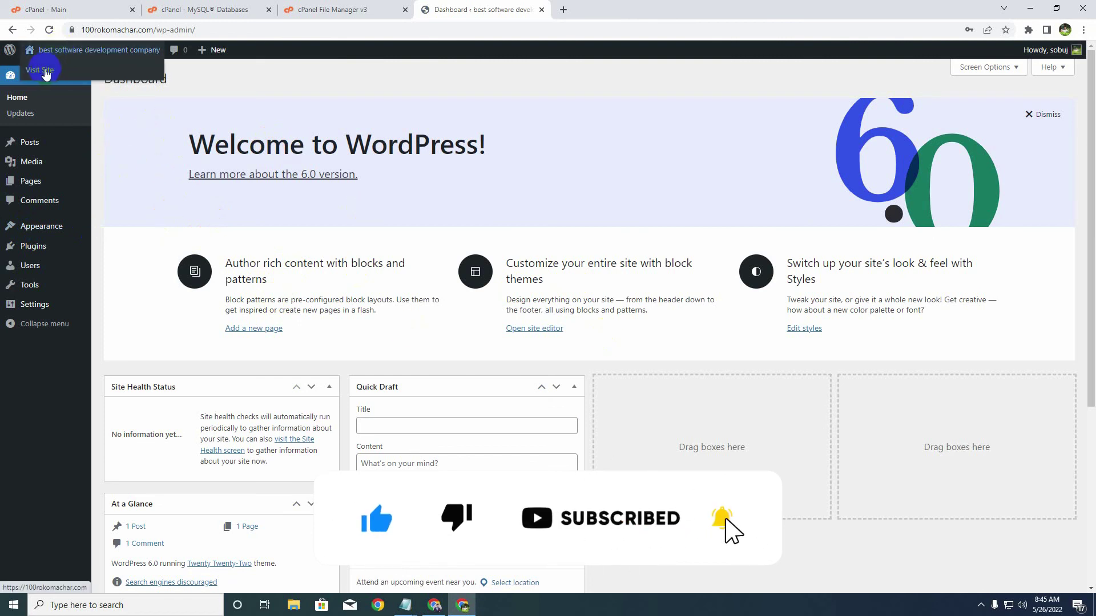
left_click(45, 71)
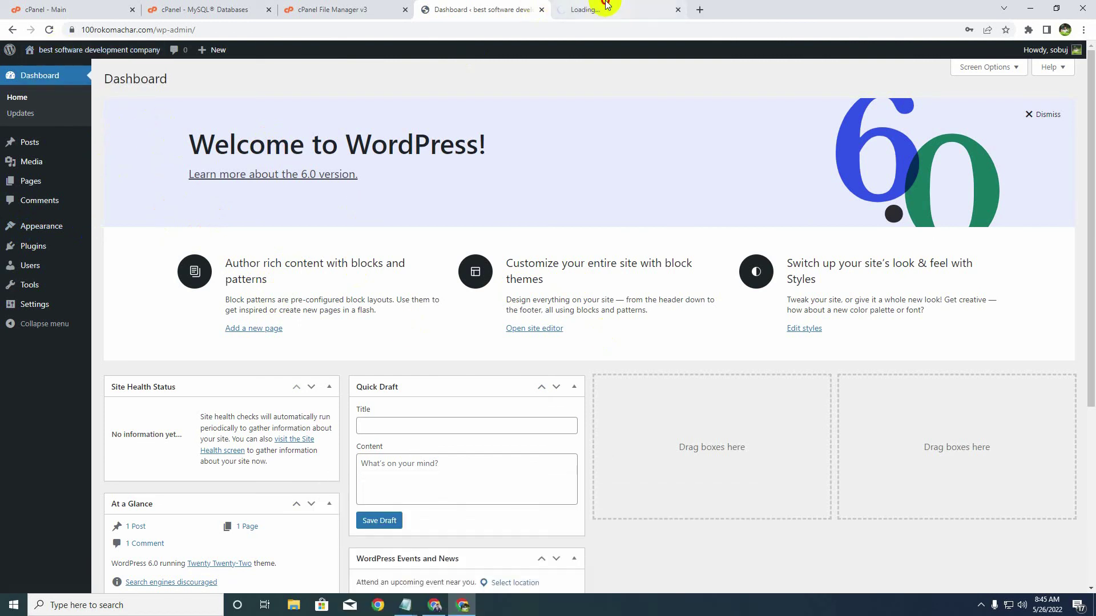
left_click(605, 11)
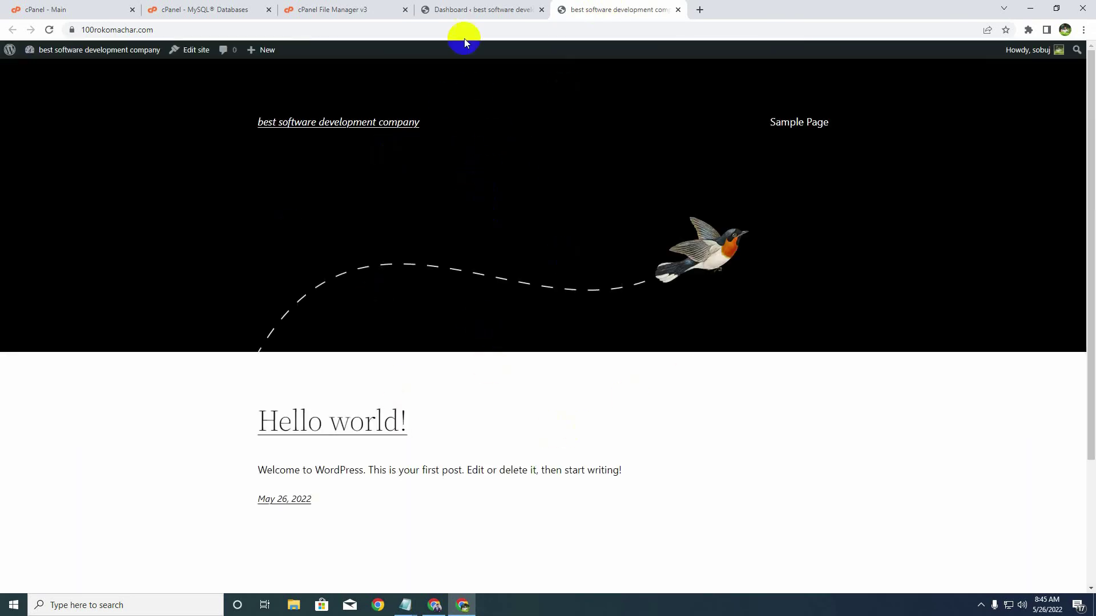
left_click(464, 10)
- Log out of the WordPress admin from the Howdy account menu
mouse_move(1034, 57)
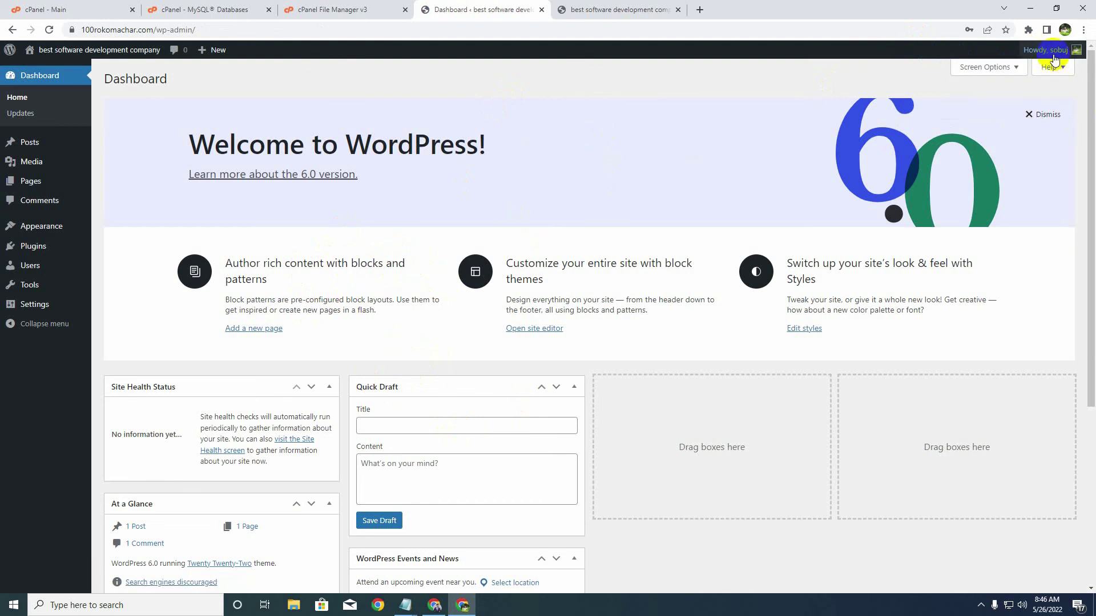
left_click(1011, 113)
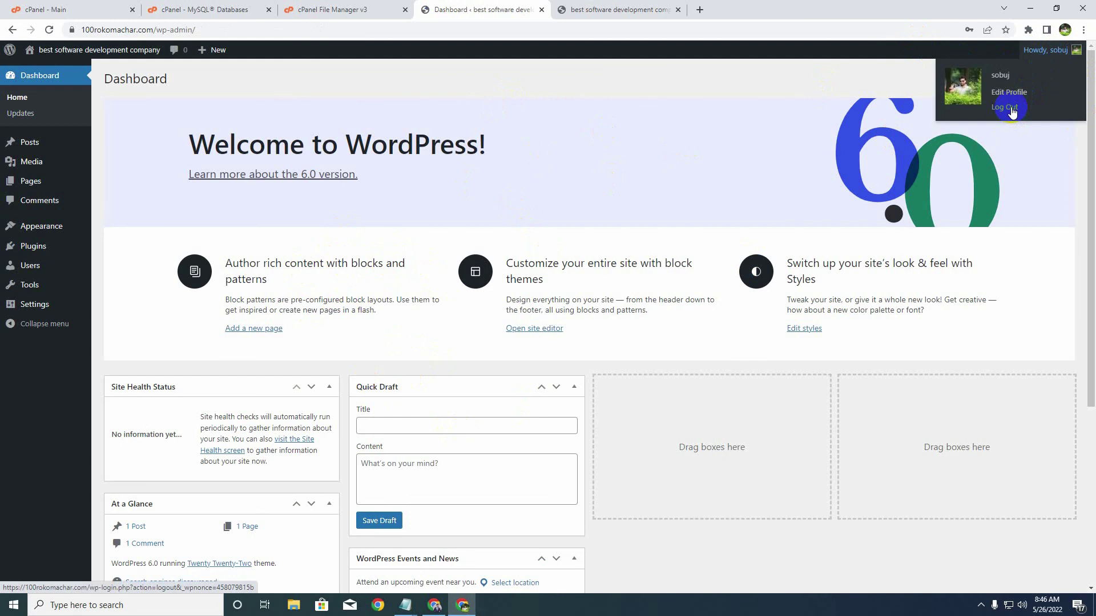
left_click(1012, 112)
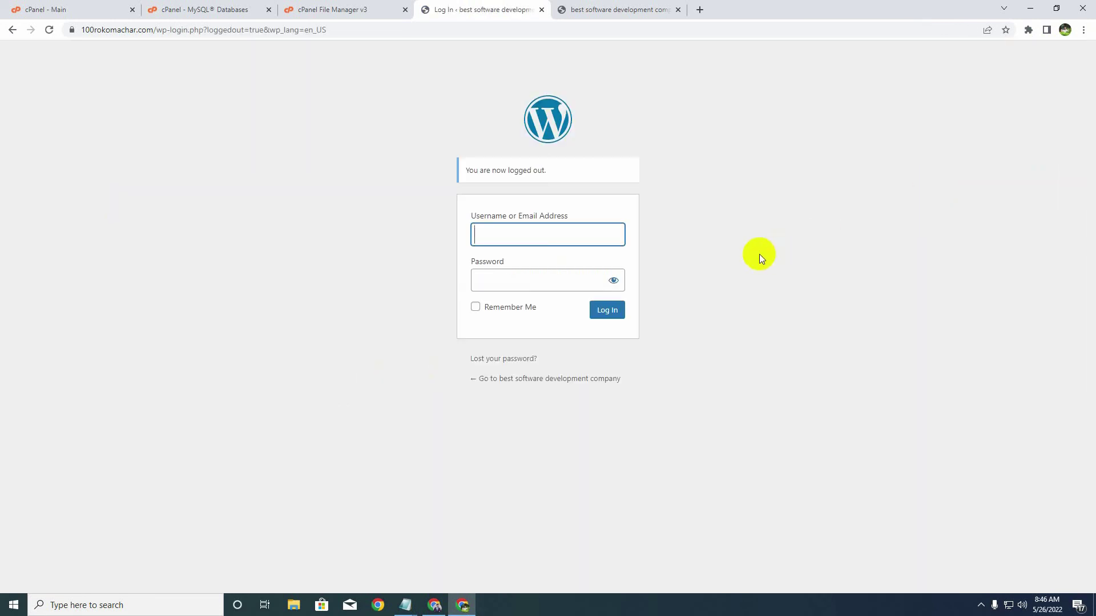
- Log back in to WordPress with the admin username and password
type("sobuj")
key("Tab")
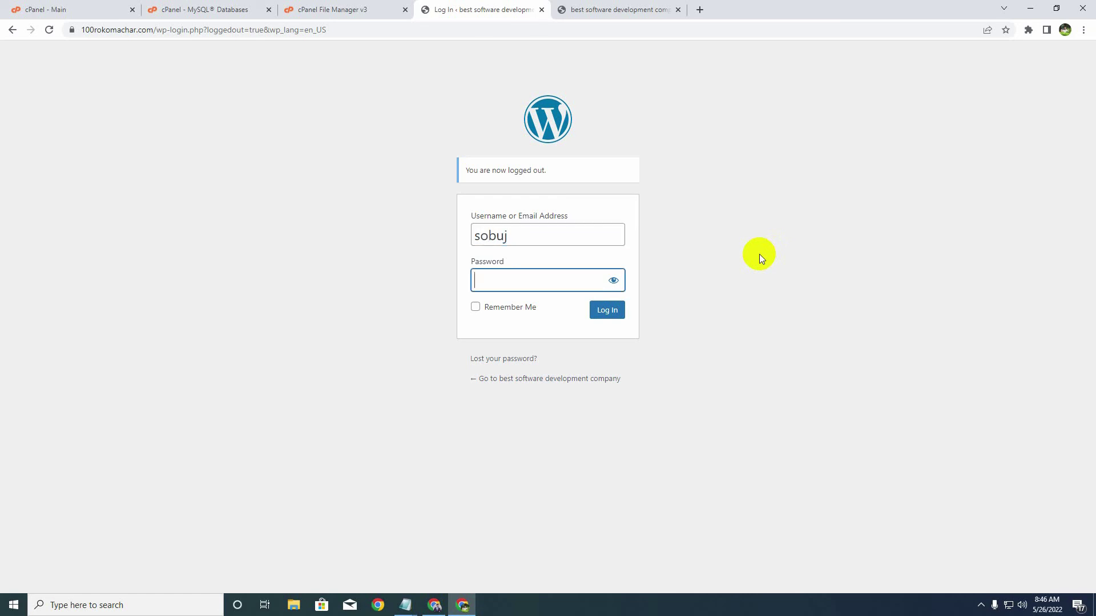
type("*************")
left_click(614, 315)
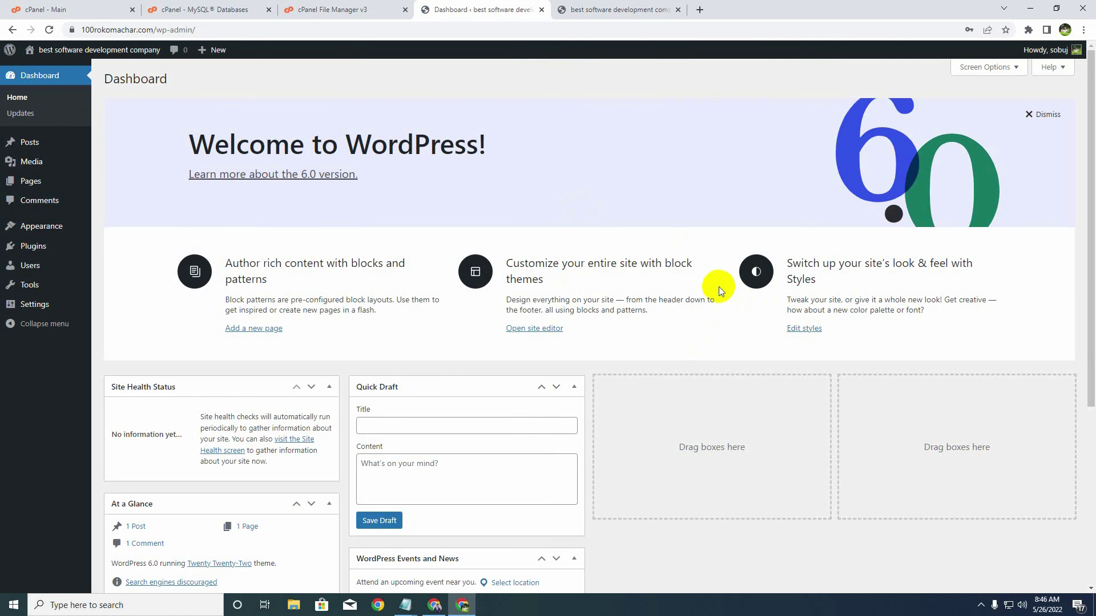
- Glance at the live site, return to the Dashboard, and bring the Notepad install-steps list forward
left_click(582, 7)
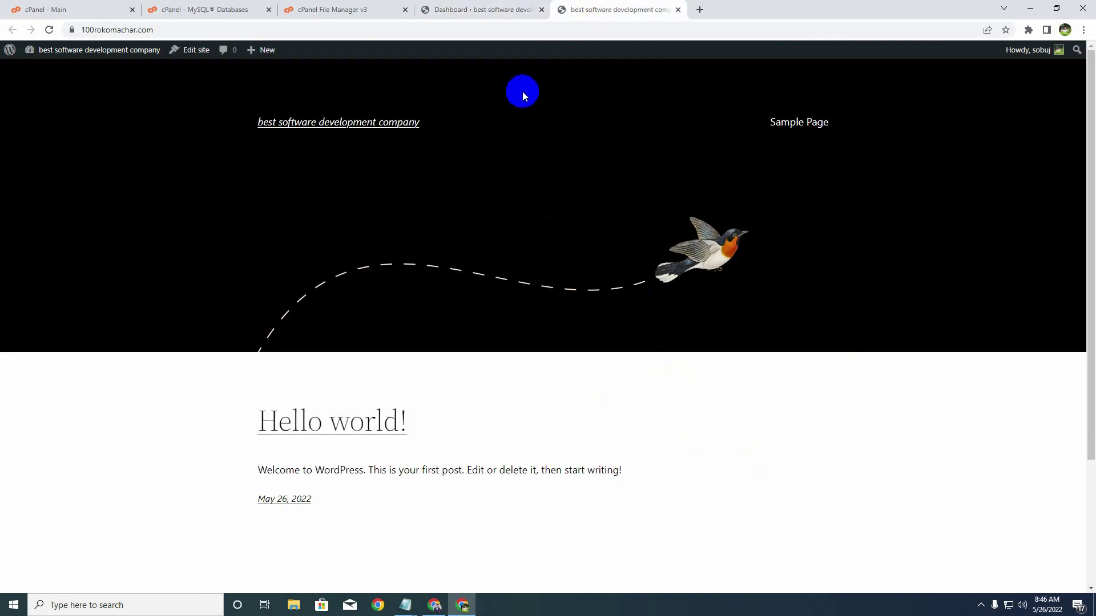
left_click(482, 8)
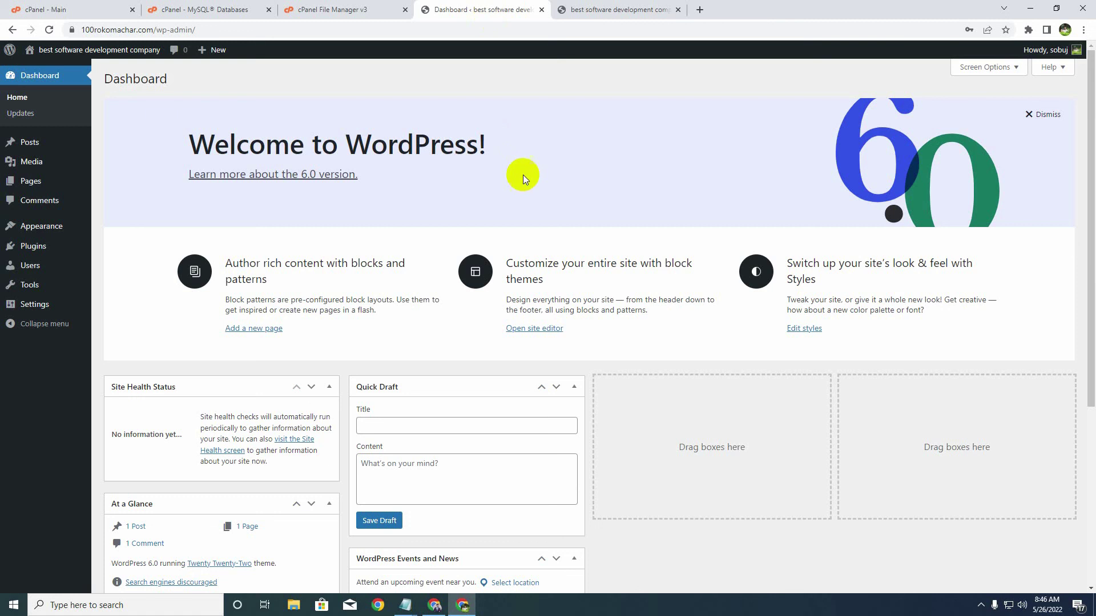
left_click(405, 605)
left_click(206, 105)
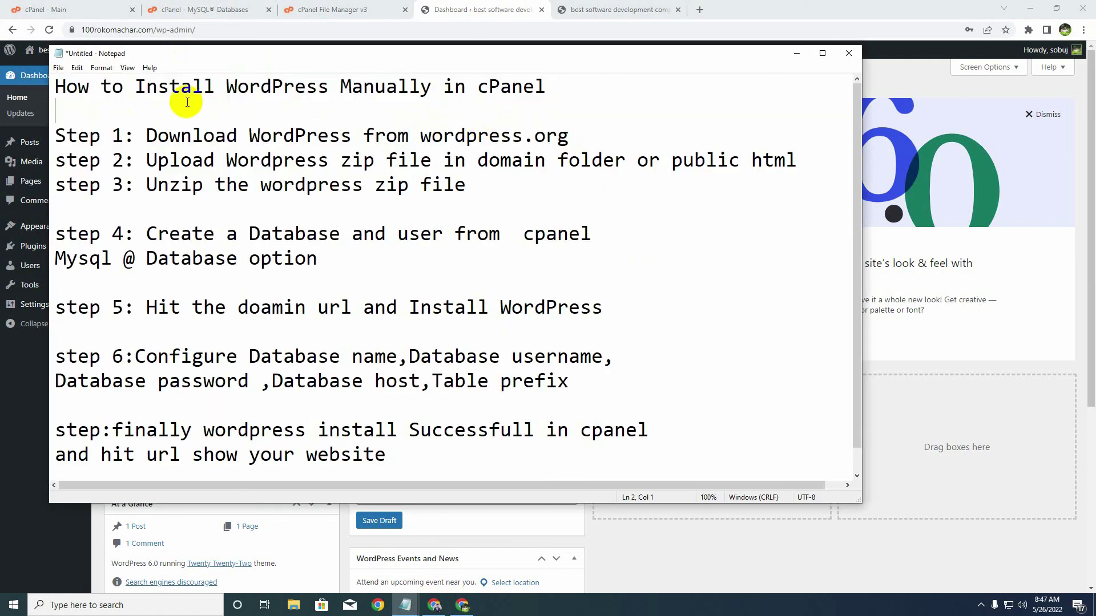